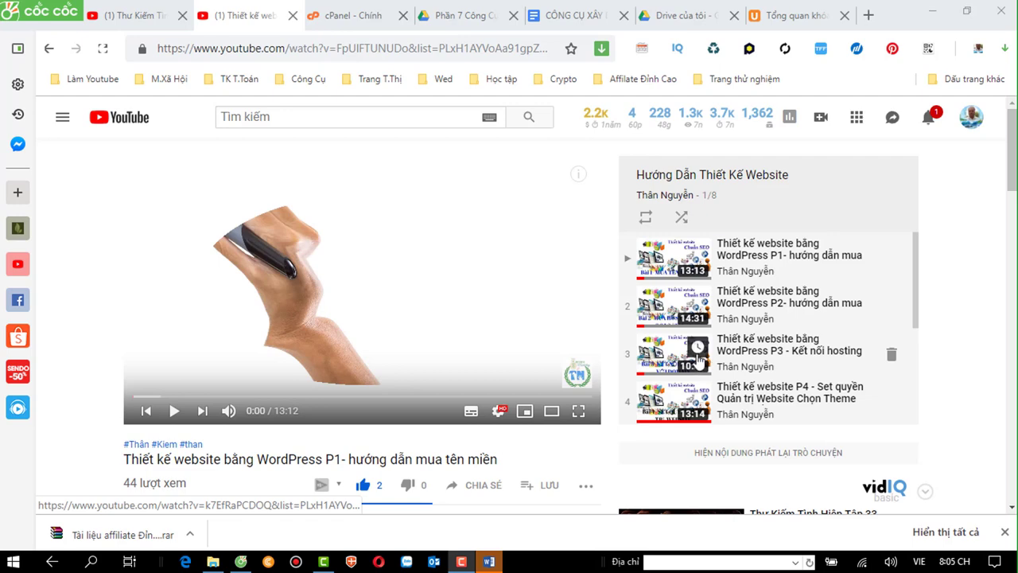
- Load the bookmarked personal website in place of the tools document, and close the Drive and course overview tabs
left_click(569, 17)
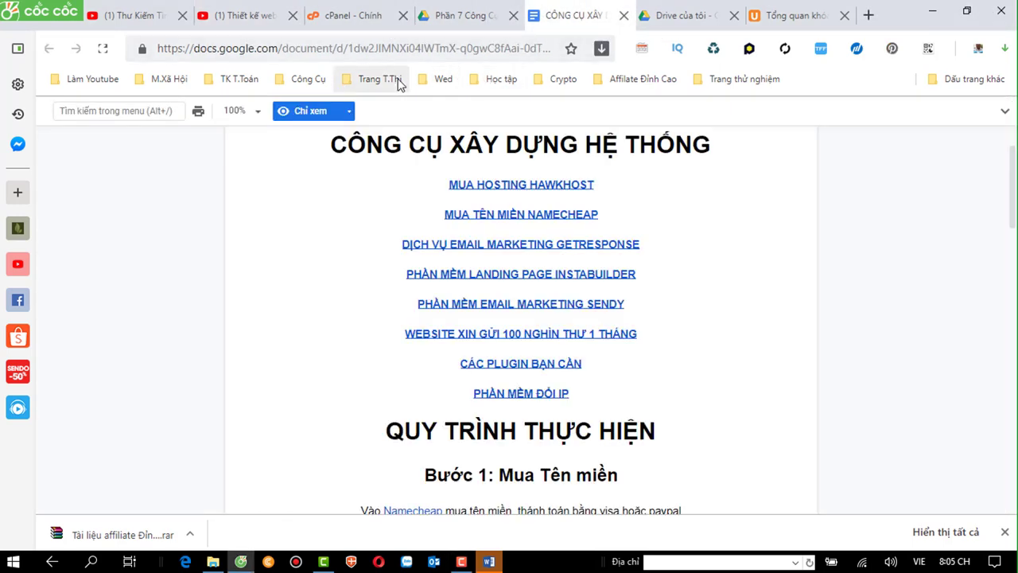
left_click(438, 79)
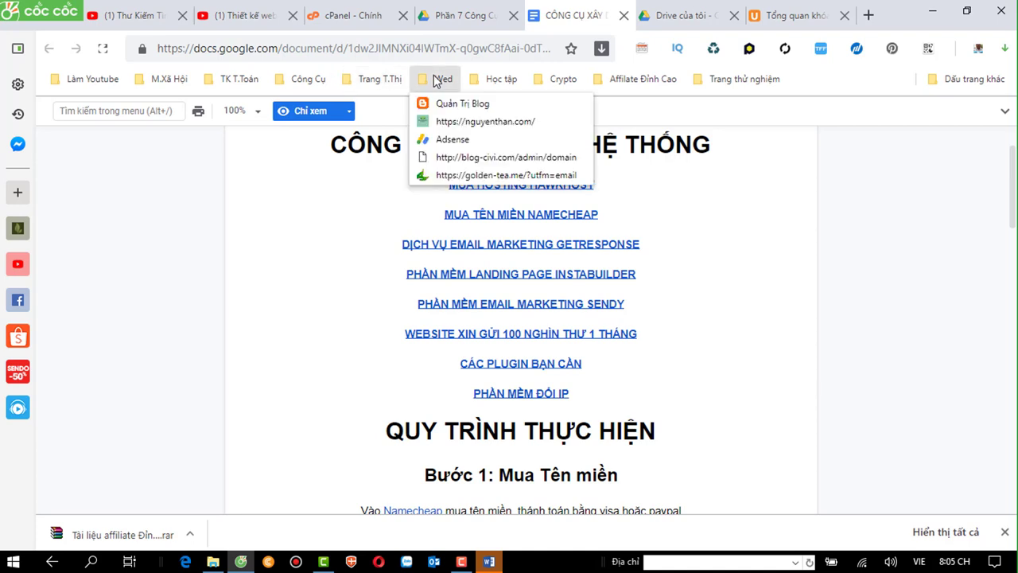
left_click(445, 123)
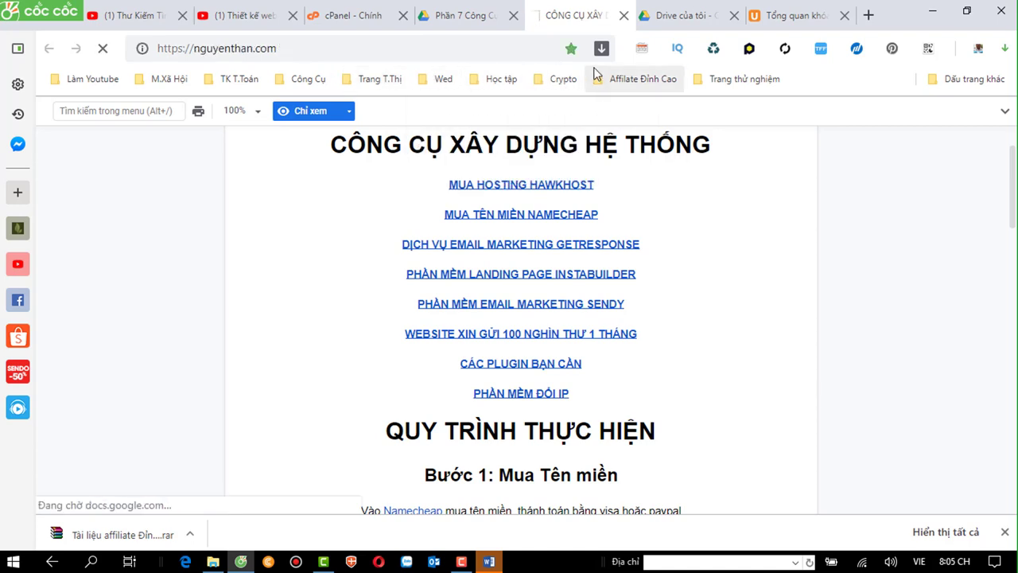
left_click(732, 16)
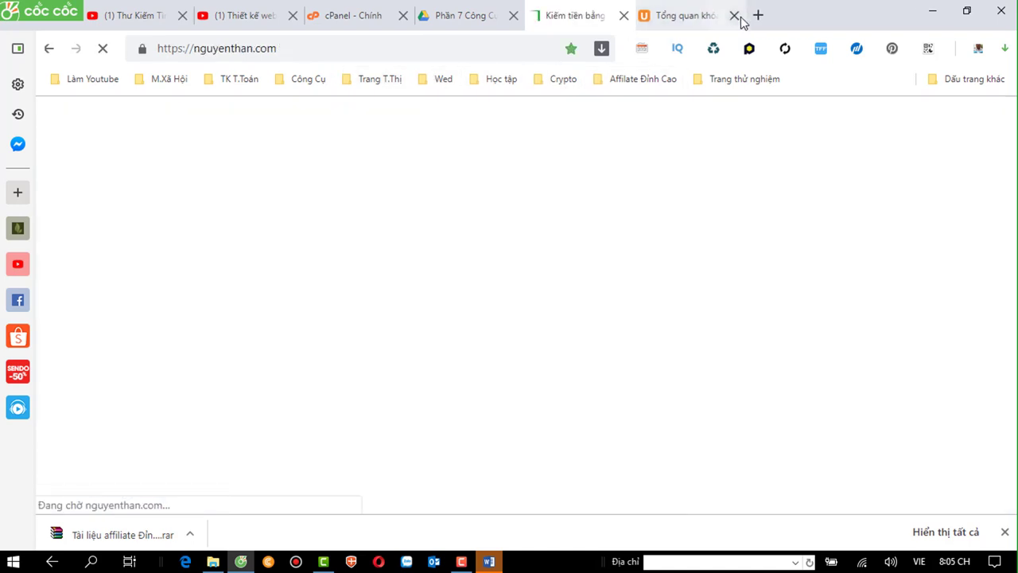
left_click(732, 16)
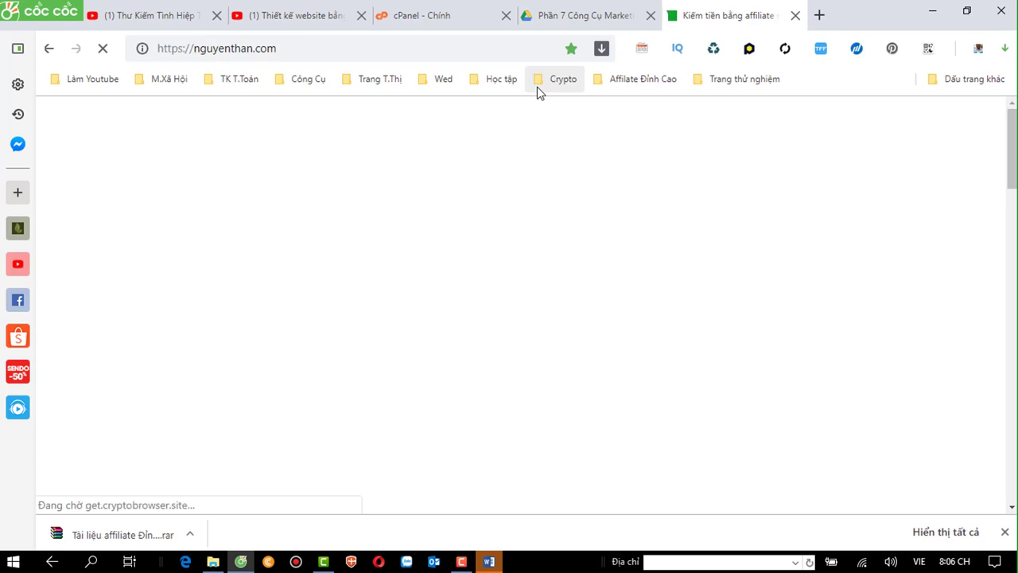
- Sign in to the bookmarked hosting control panel with the saved credentials and open its File Manager
left_click(427, 13)
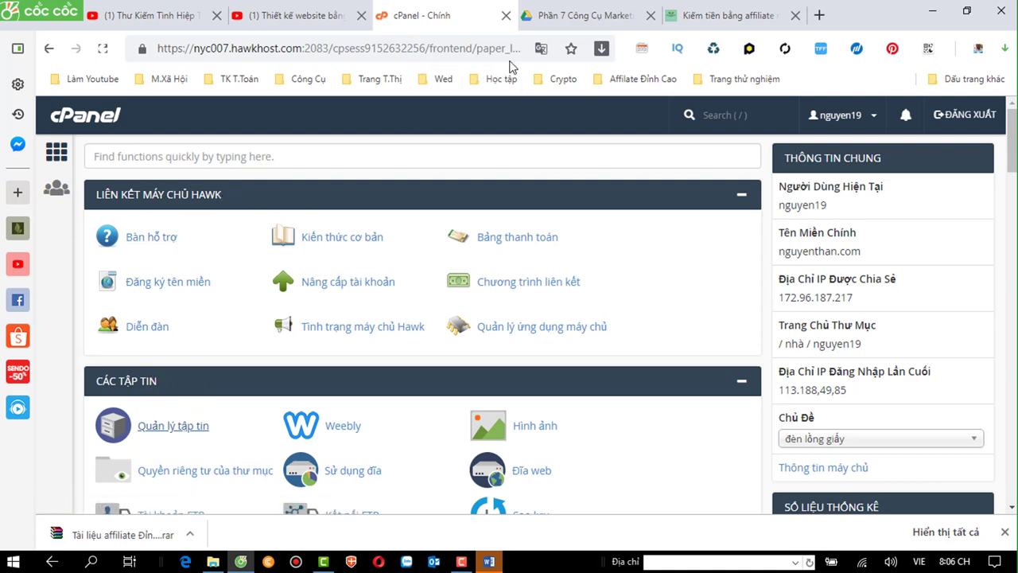
left_click(619, 84)
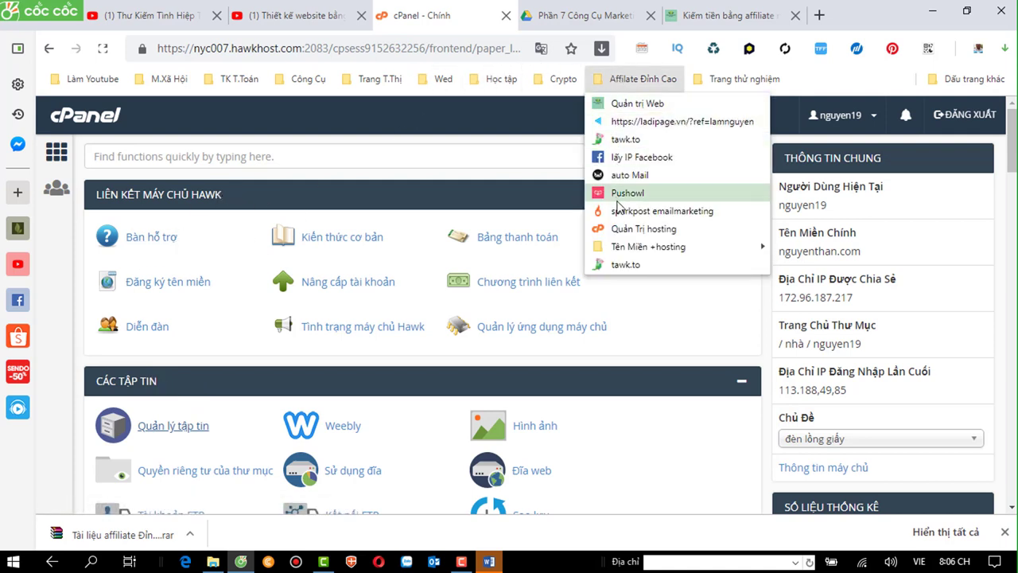
left_click(621, 230)
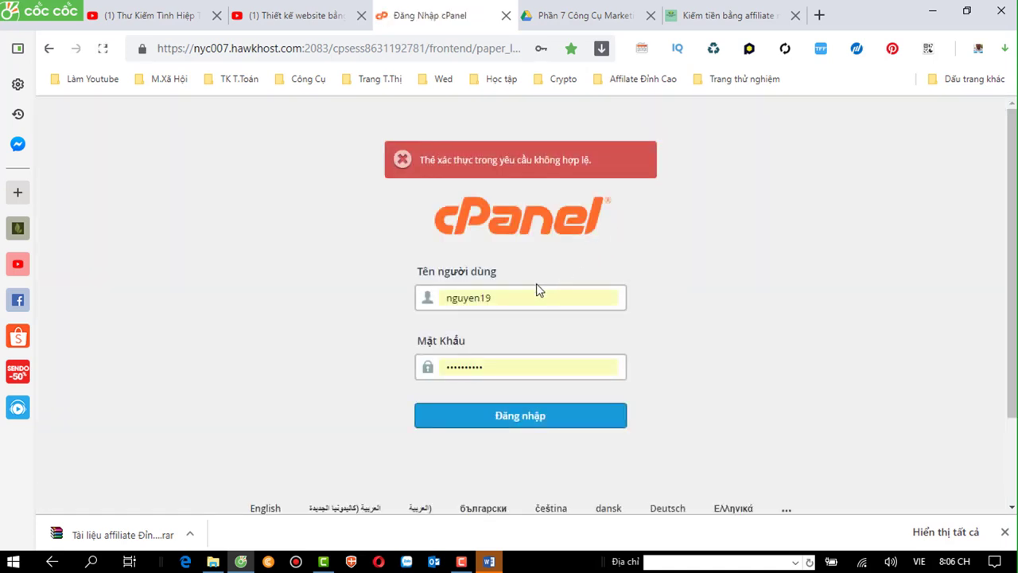
left_click(491, 405)
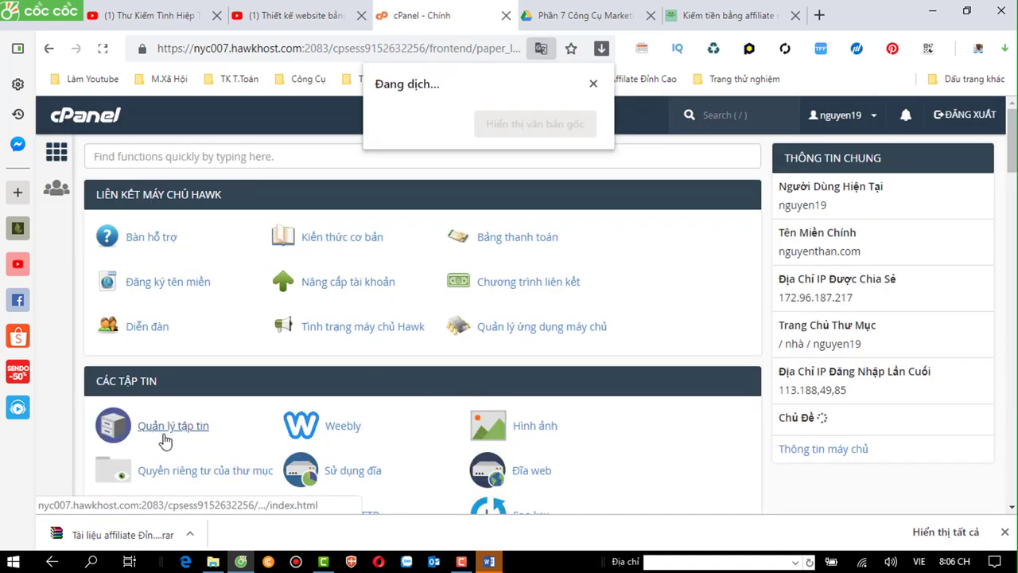
left_click(191, 427)
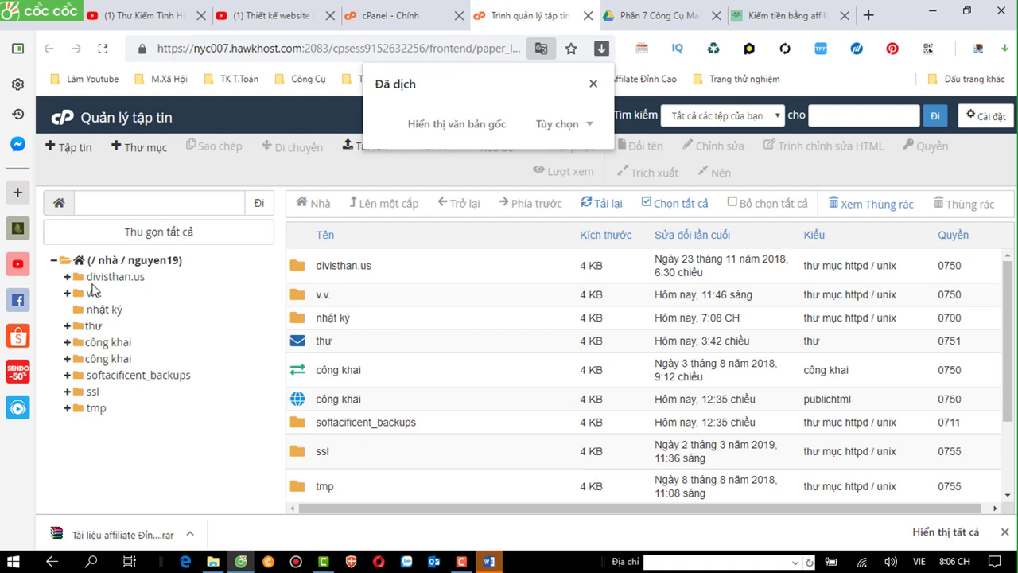
- Expand the divisthan.us folder, open public_html, and show the page in its original language
left_click(79, 279)
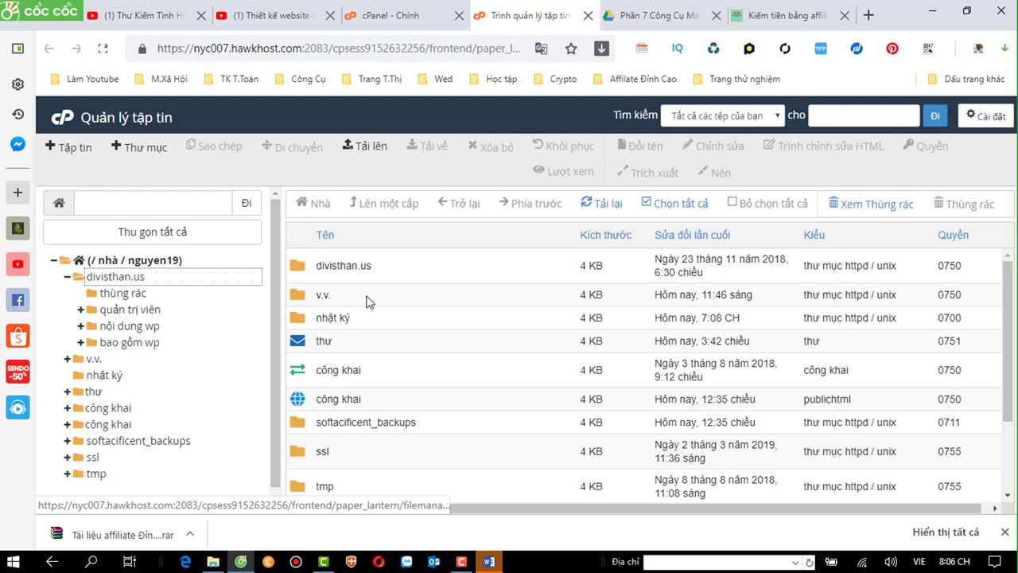
left_click(328, 271)
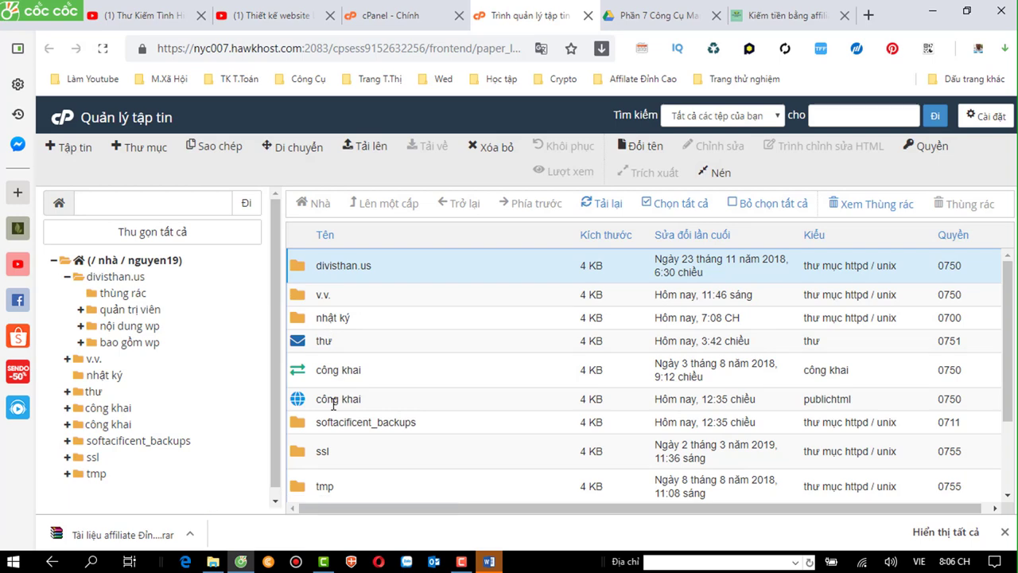
double_click(300, 401)
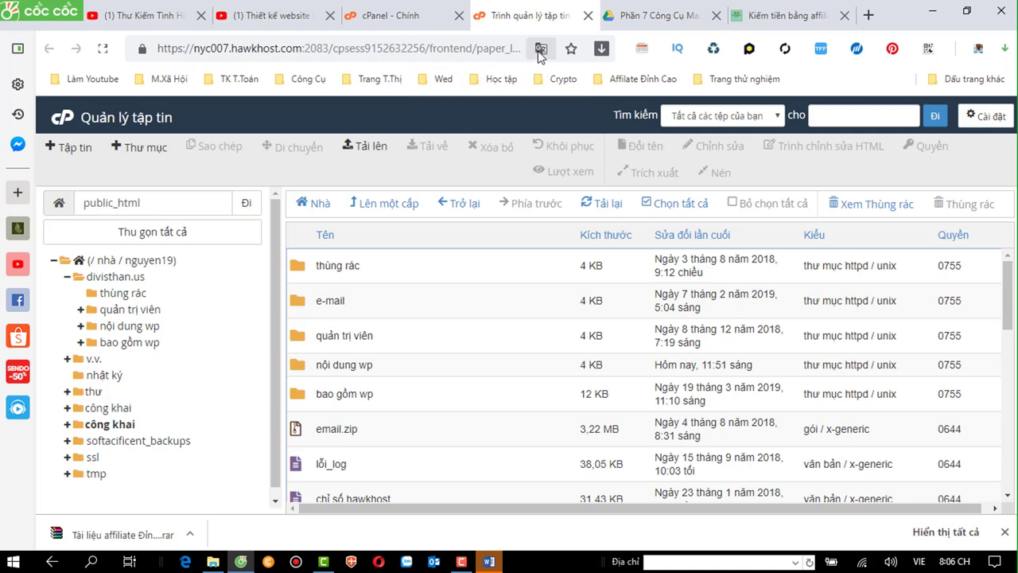
left_click(540, 49)
left_click(464, 121)
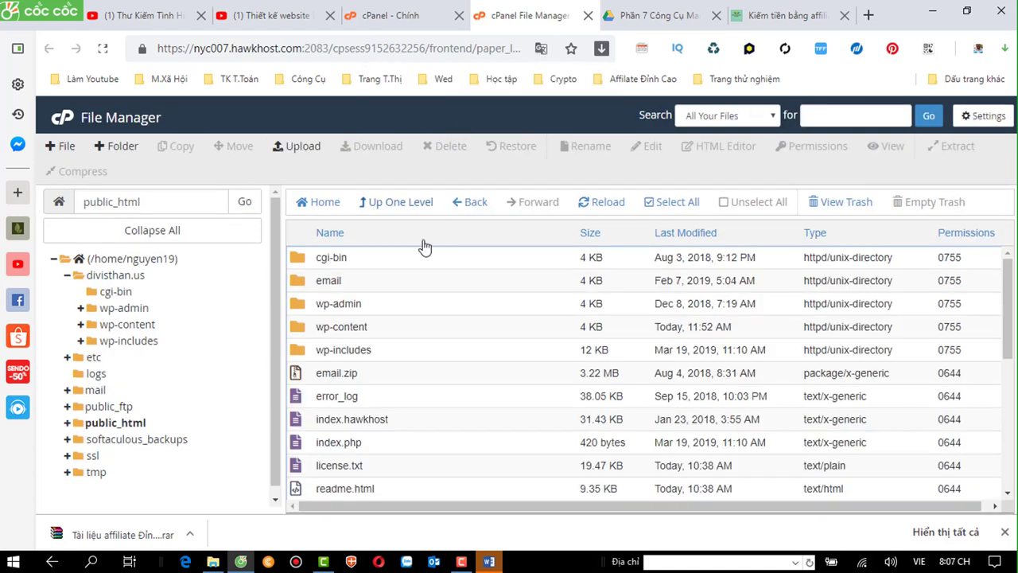
- Open the wp-content/plugins folder under public_html and examine the plugin folders stored there
left_click(334, 326)
left_click(334, 327)
double_click(291, 330)
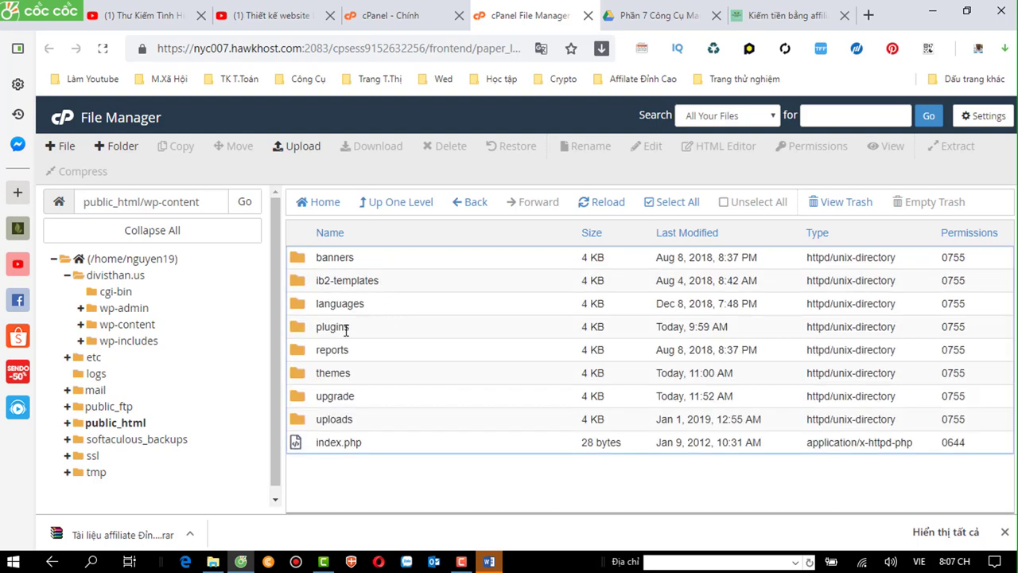
double_click(296, 333)
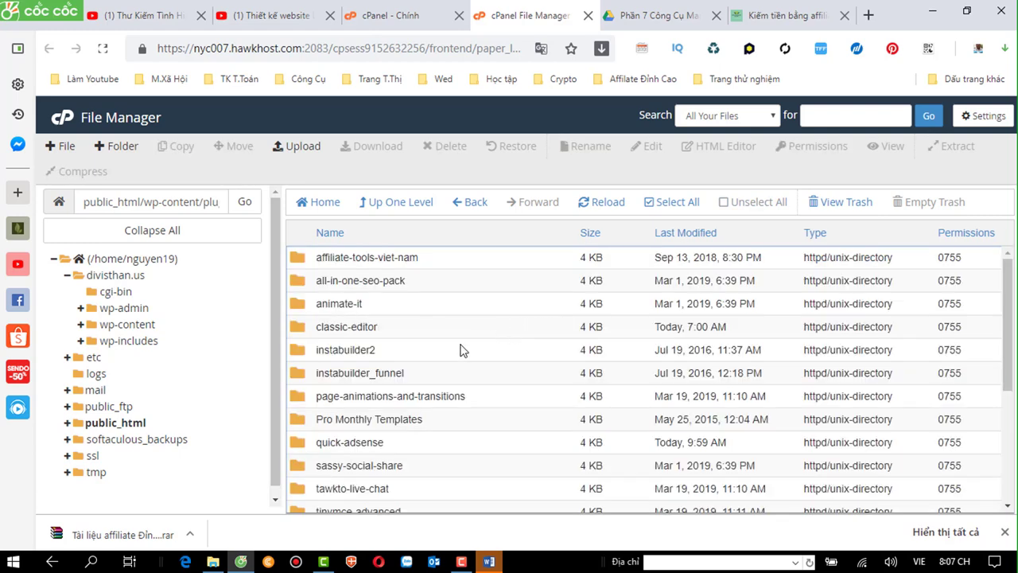
scroll(461, 349, "down", 2)
scroll(461, 350, "up", 2)
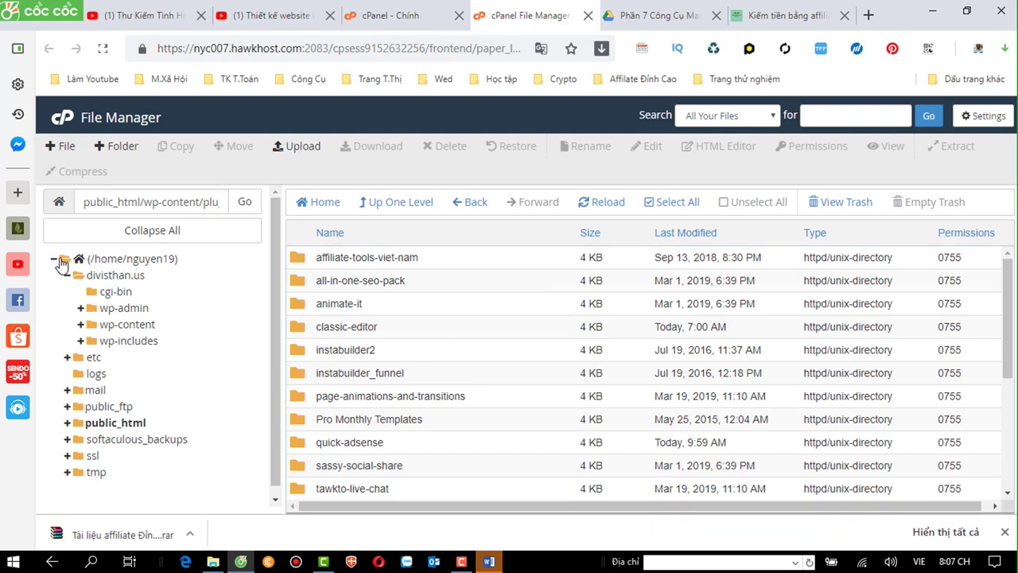
- Collapse the home folder tree, return to the control panel's main page, and open a fresh File Manager
left_click(63, 260)
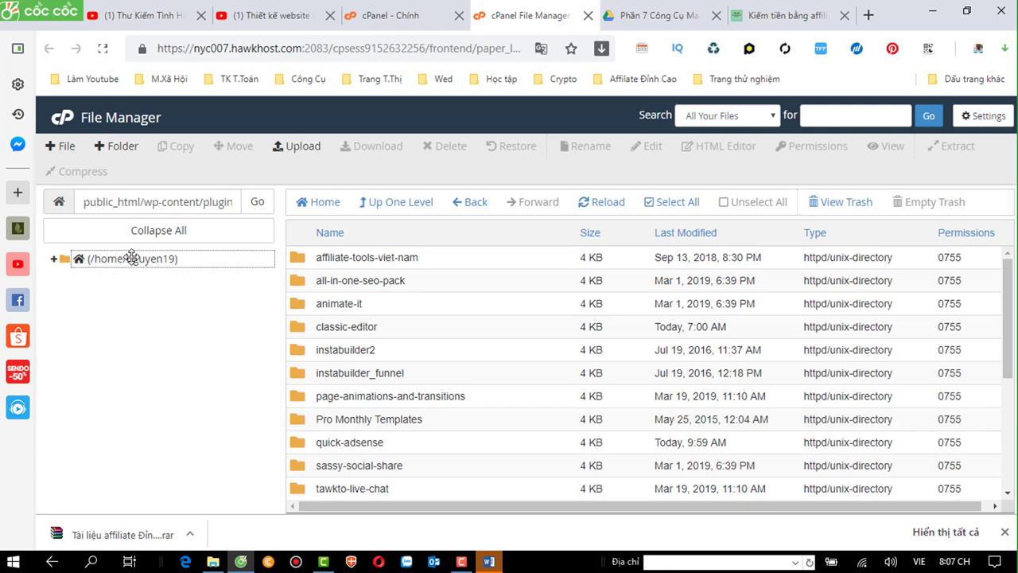
left_click(405, 16)
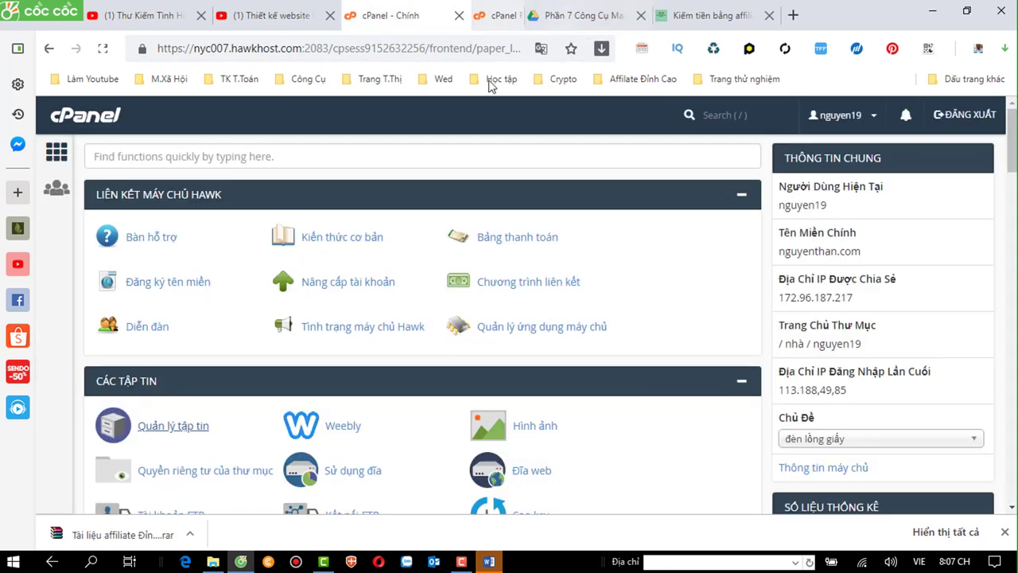
left_click(168, 426)
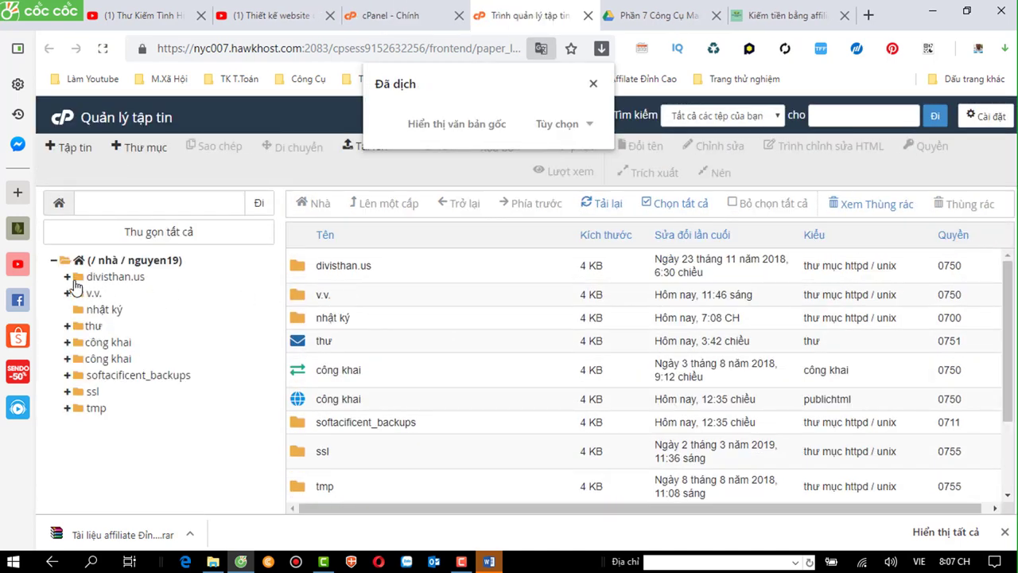
- Open the wp-admin folder of divisthan.us and switch the page back to its original language
left_click(76, 277)
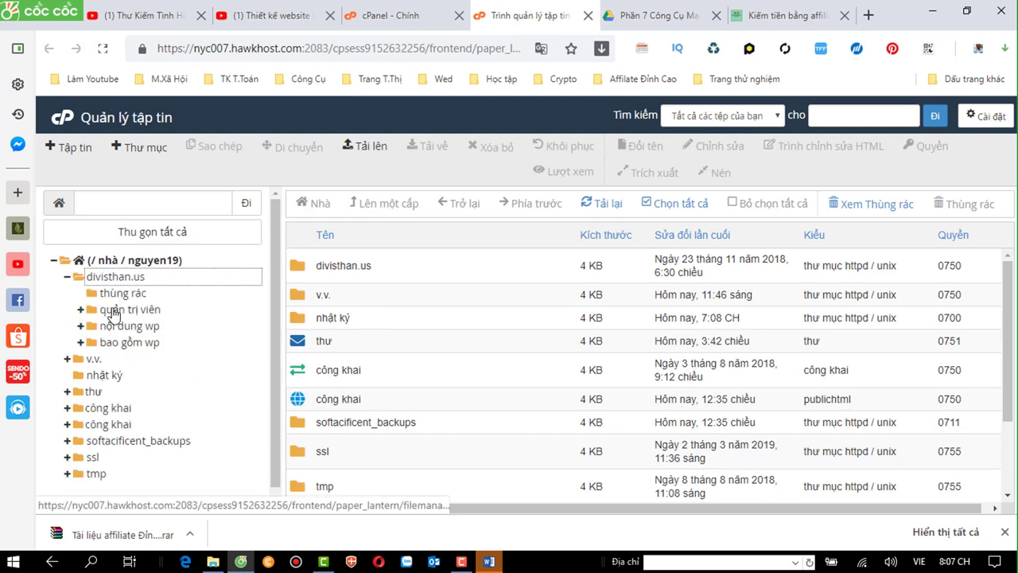
left_click(113, 311)
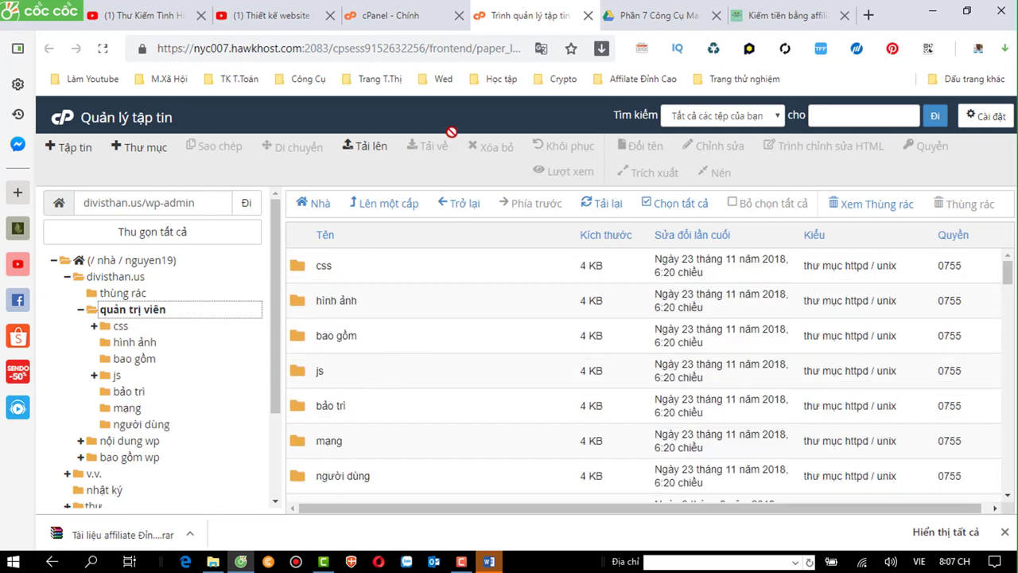
left_click(541, 48)
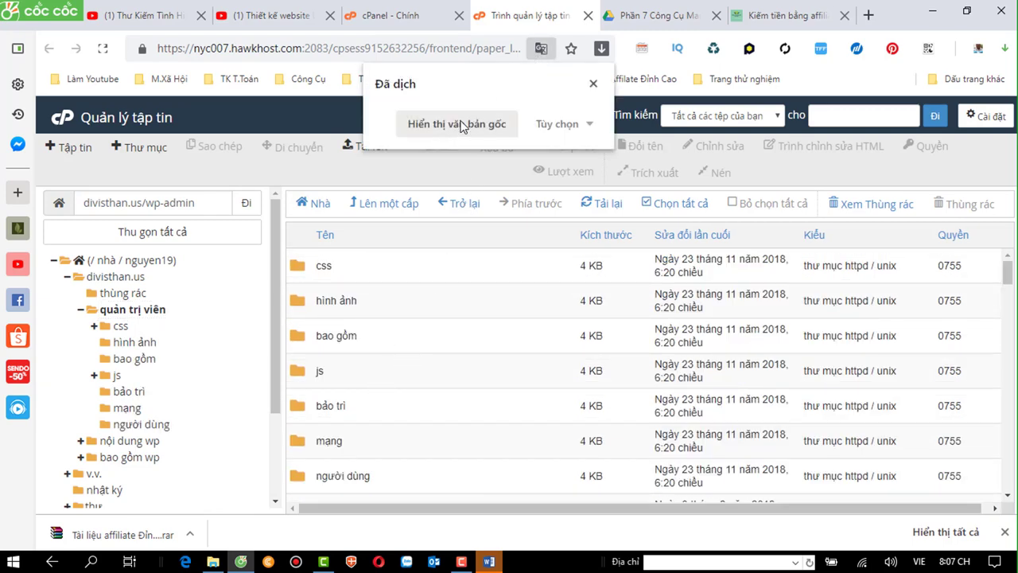
left_click(459, 124)
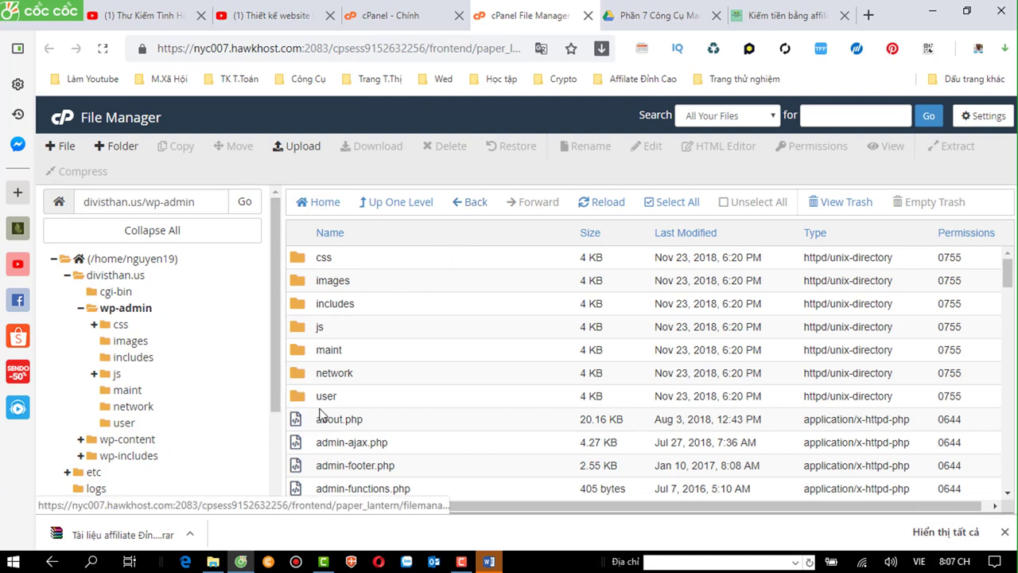
- Open the wp-content/plugins folder of the divisthan.us site
left_click(98, 276)
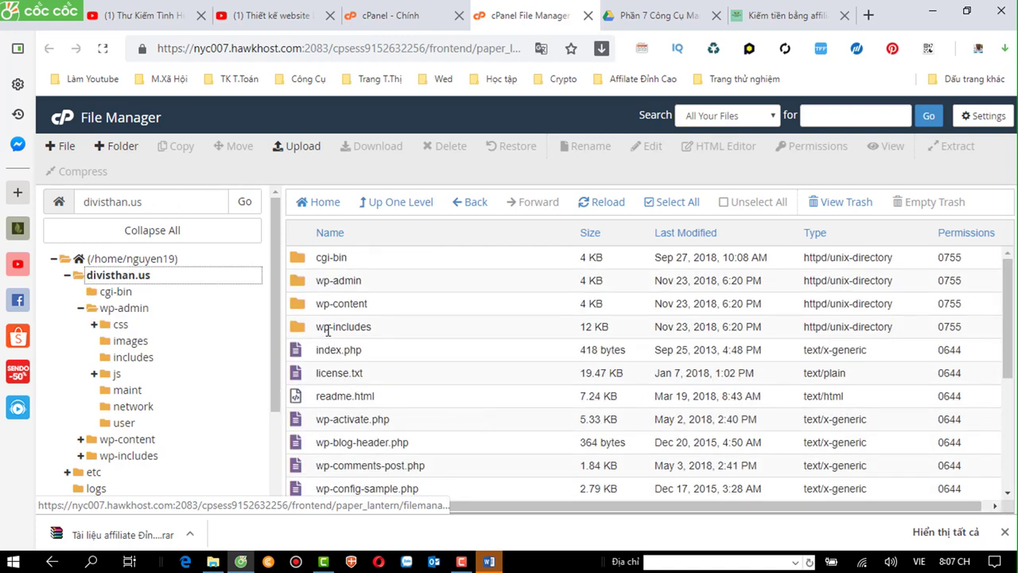
double_click(299, 305)
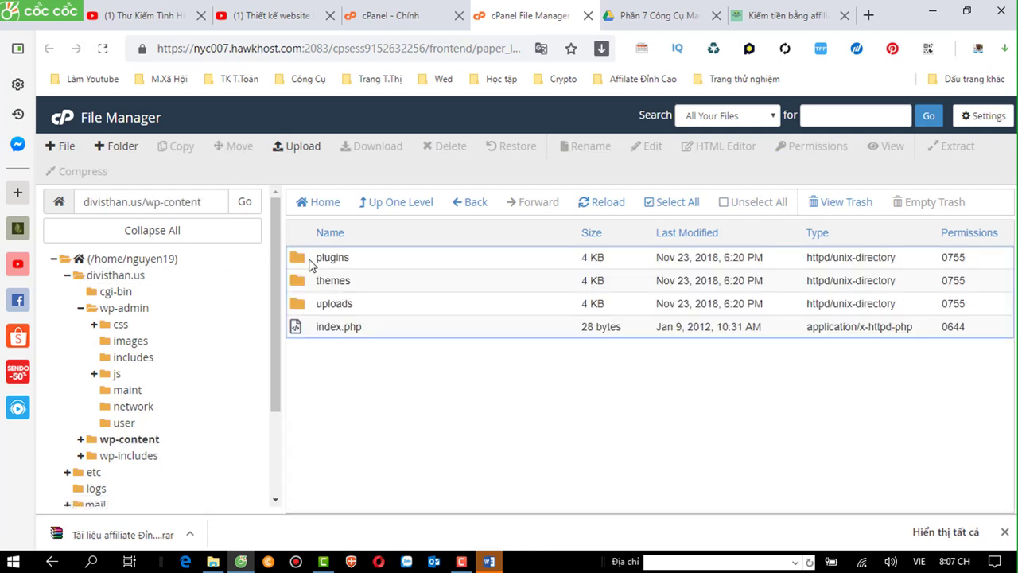
double_click(307, 259)
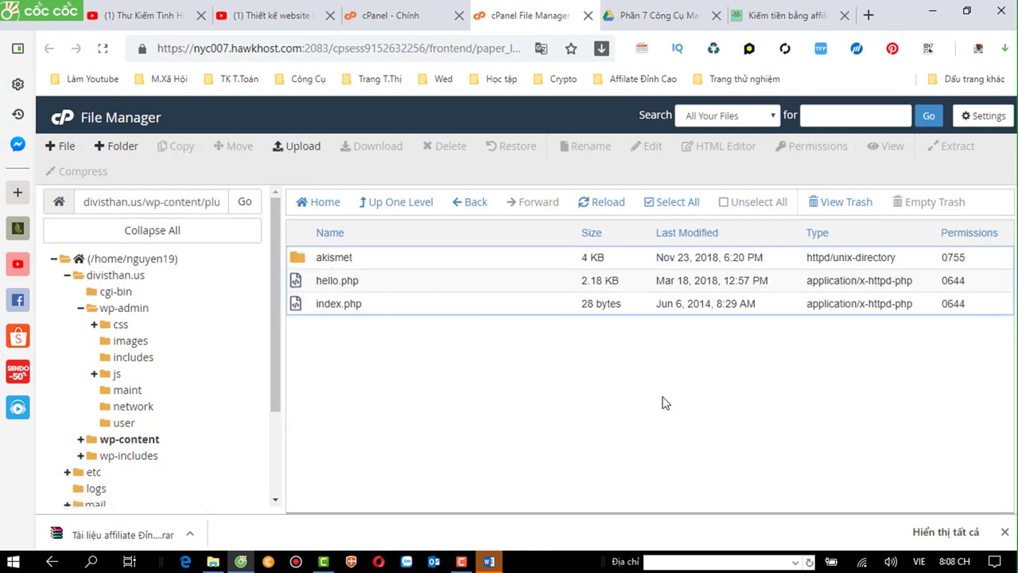
- Upload instabuilder_funnel-v2.0.zip from the desktop's New folder (4) to the divisthan.us plugins folder
left_click(303, 149)
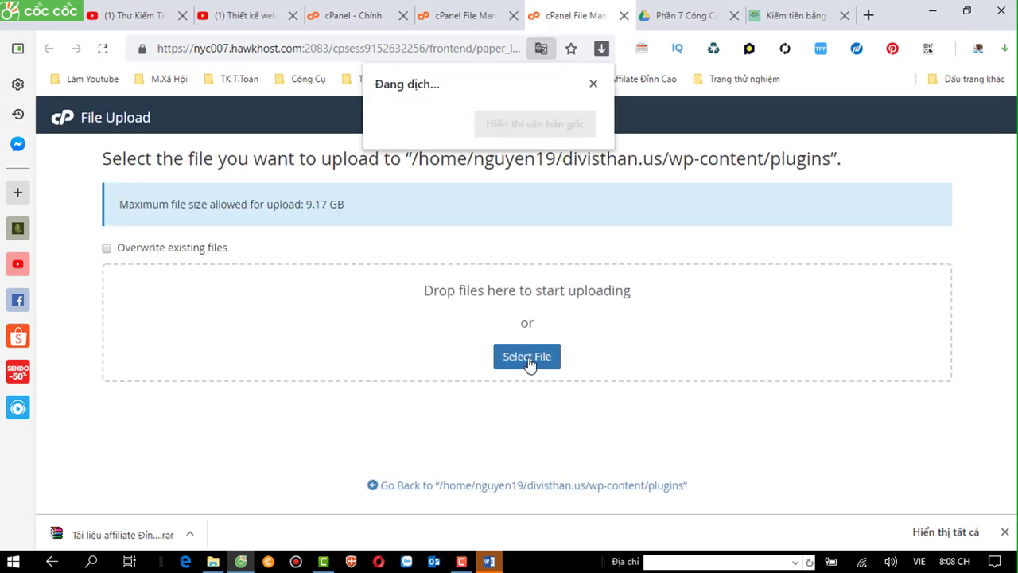
left_click(529, 360)
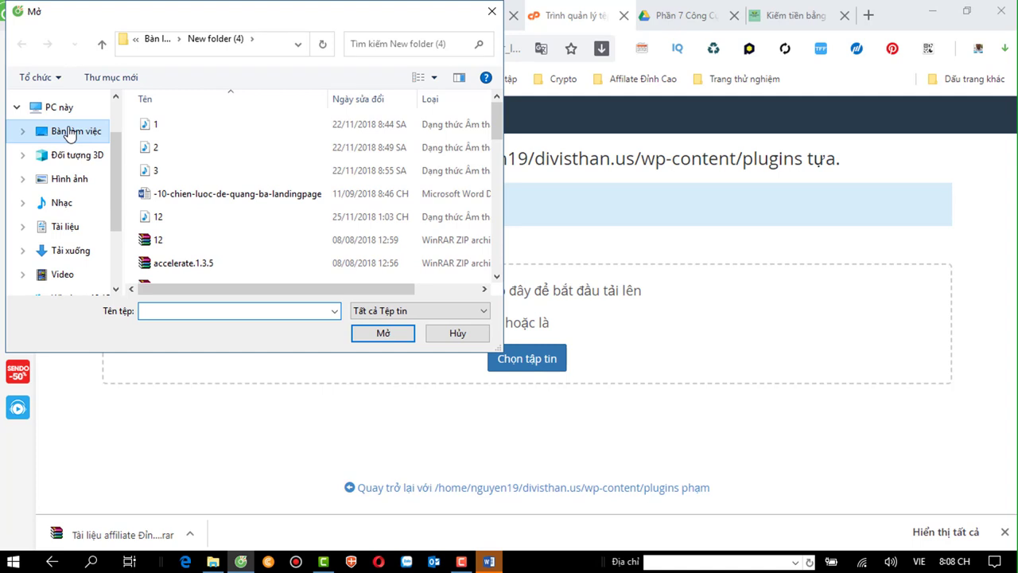
left_click(70, 132)
left_click(196, 248)
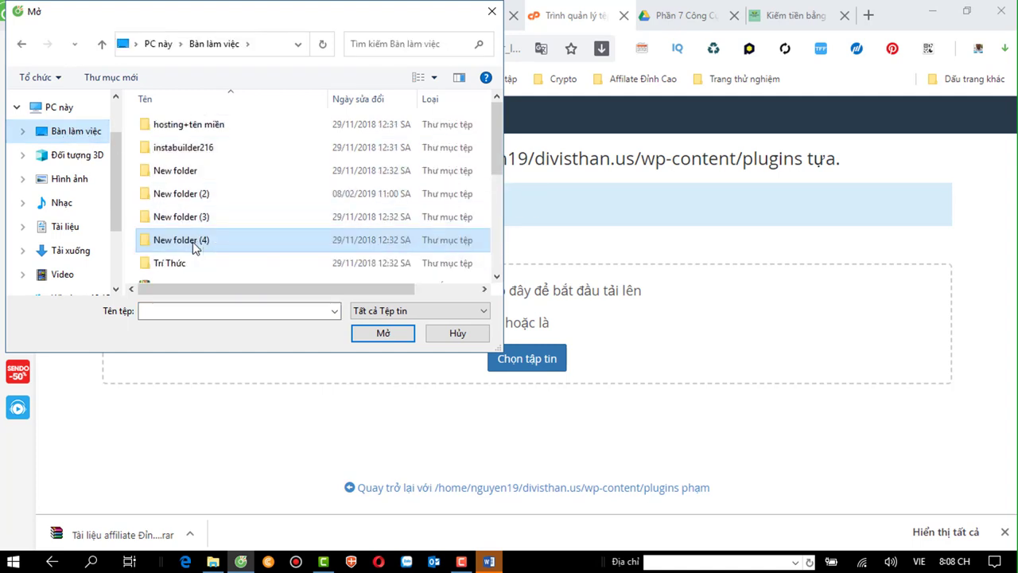
double_click(197, 248)
scroll(264, 243, "down", 1)
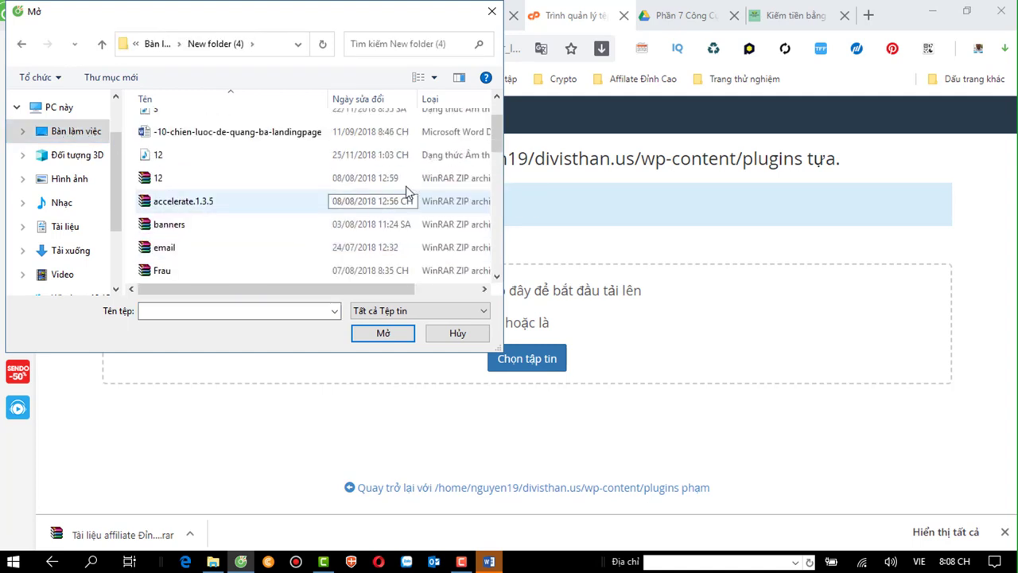
left_click_drag(501, 137, 468, 190)
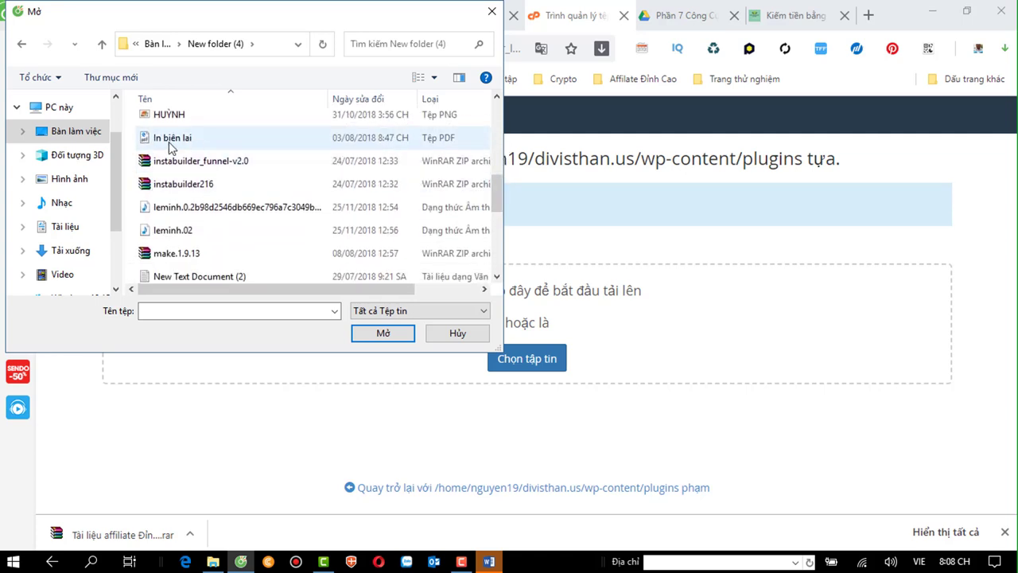
left_click(166, 163)
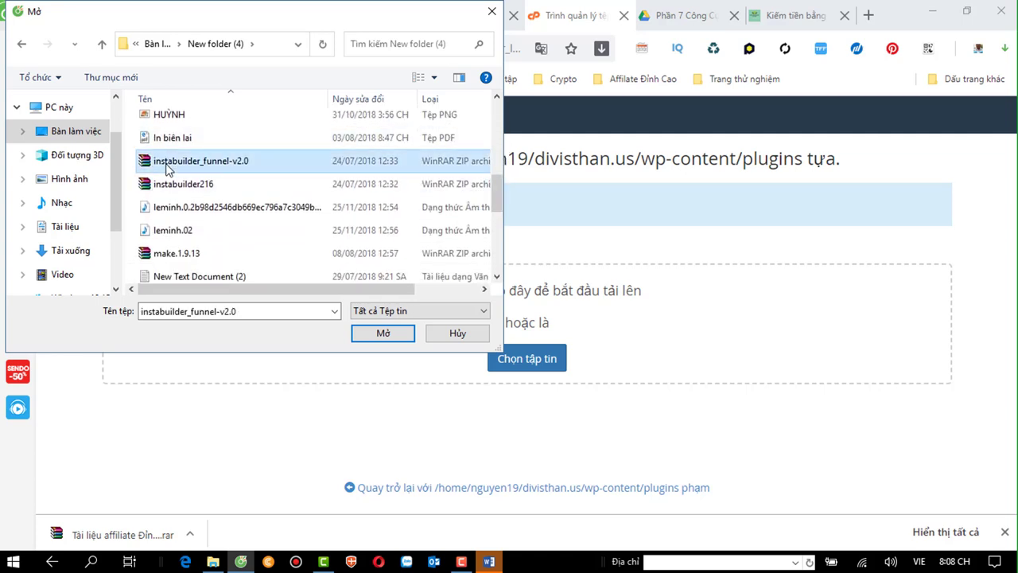
left_click(382, 333)
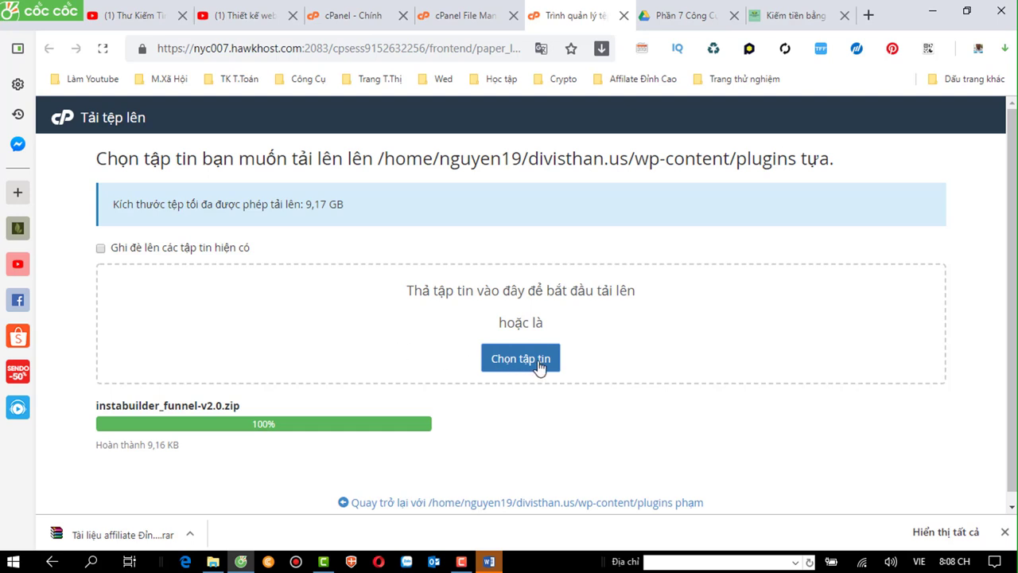
scroll(539, 366, "down", 1)
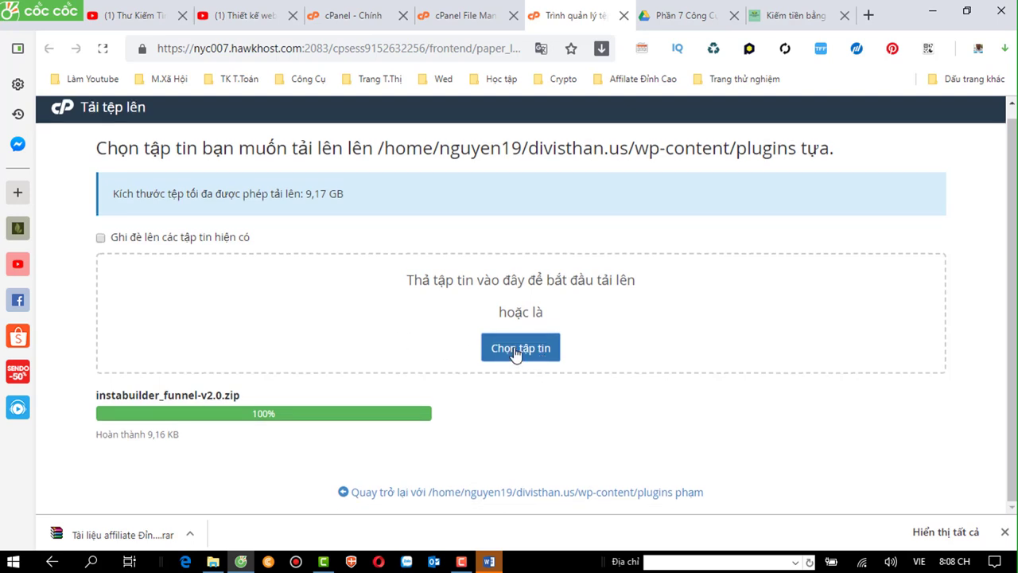
- Upload instabuilder216.zip from New folder (4) to the divisthan.us plugins folder
left_click(515, 350)
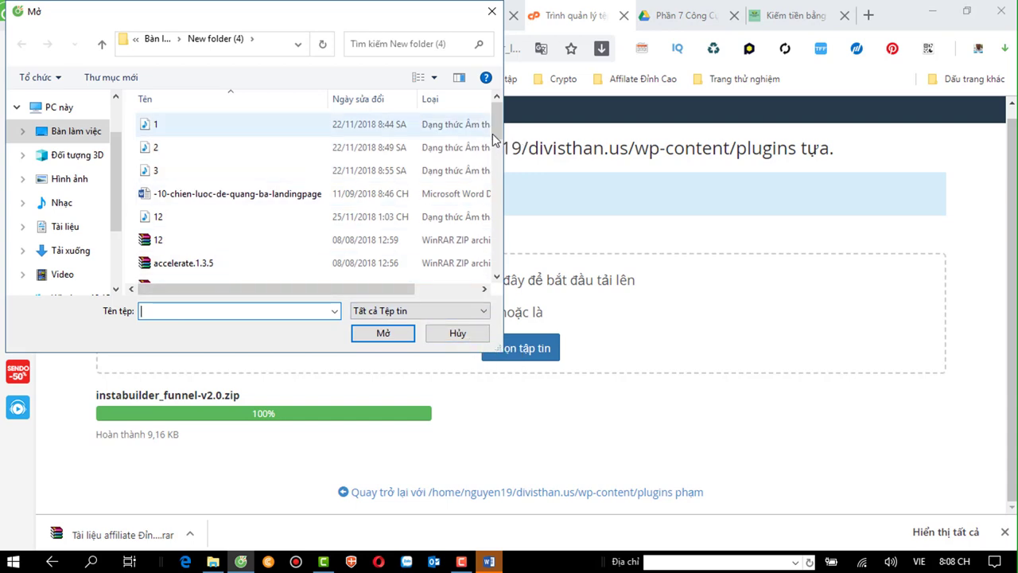
left_click_drag(492, 134, 486, 218)
scroll(350, 190, "up", 3)
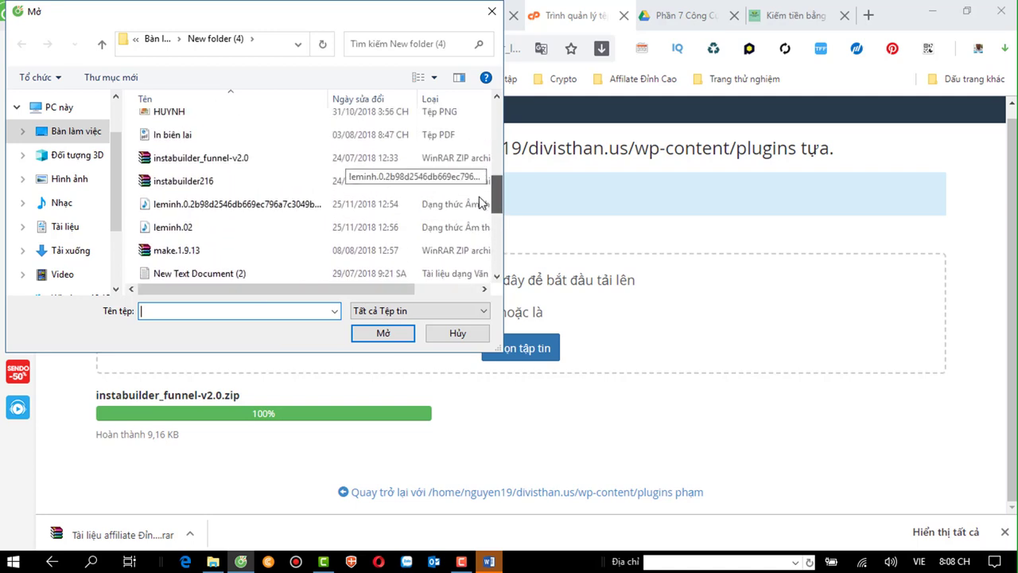
left_click(177, 205)
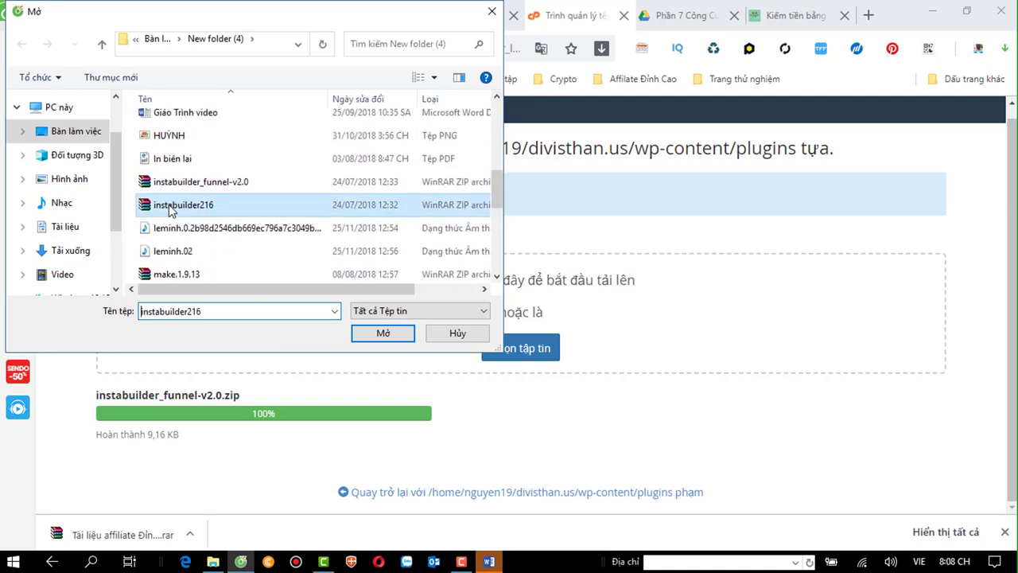
left_click(386, 334)
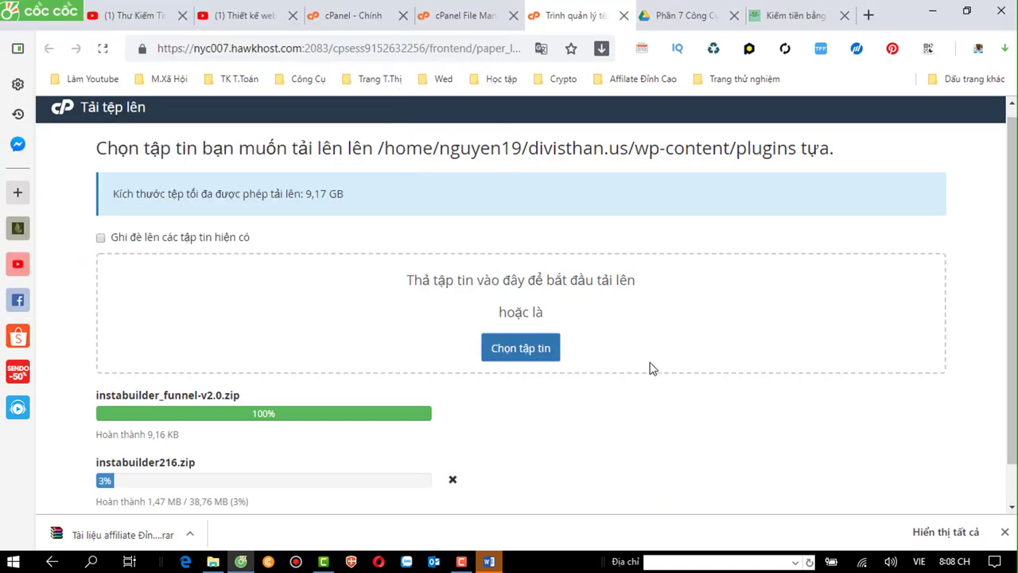
scroll(641, 369, "down", 1)
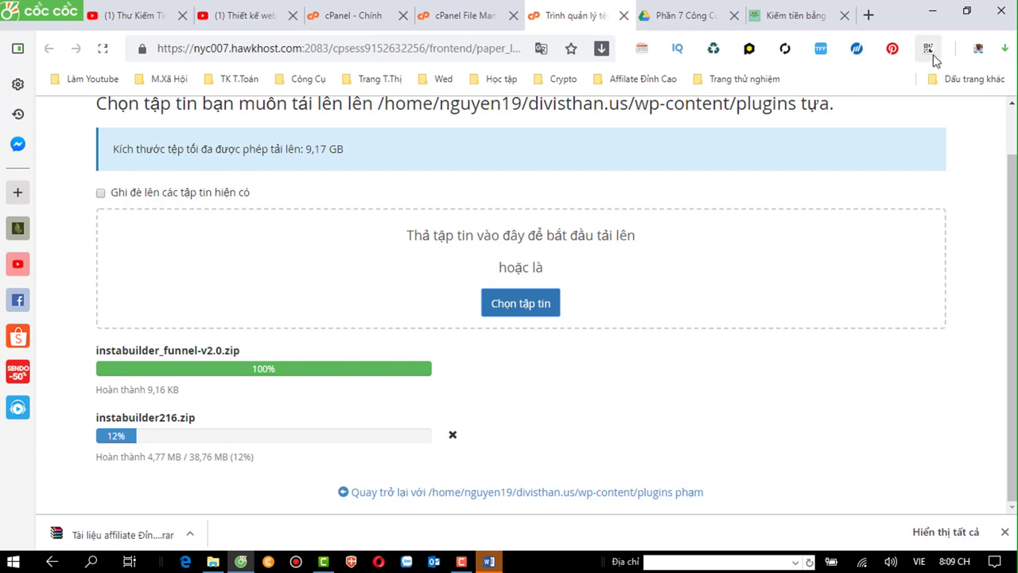
- Open the nguyenthan.com WordPress admin from the Affilate Đỉnh Cao bookmarks and log in with the saved credentials
left_click(680, 15)
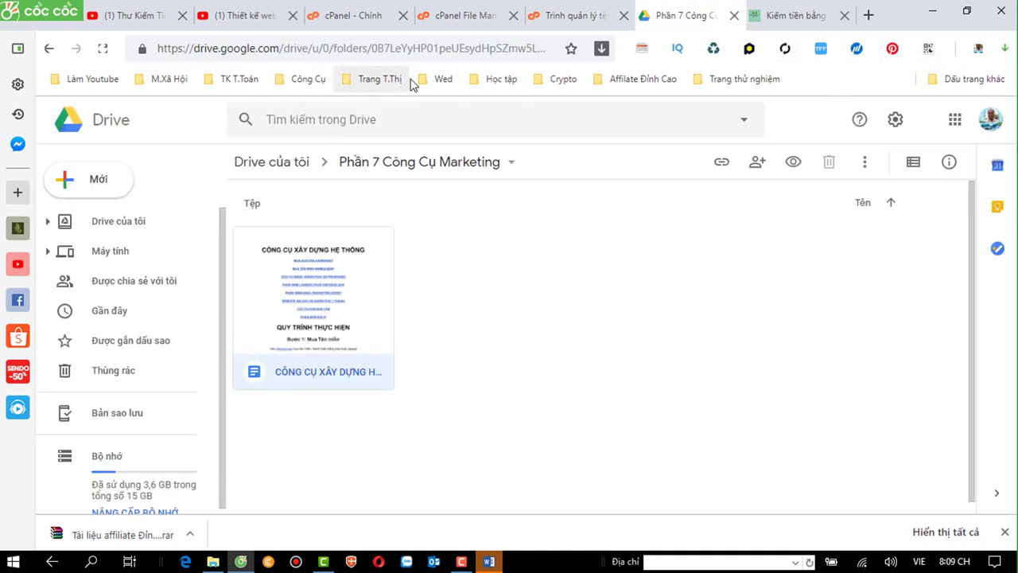
left_click(617, 81)
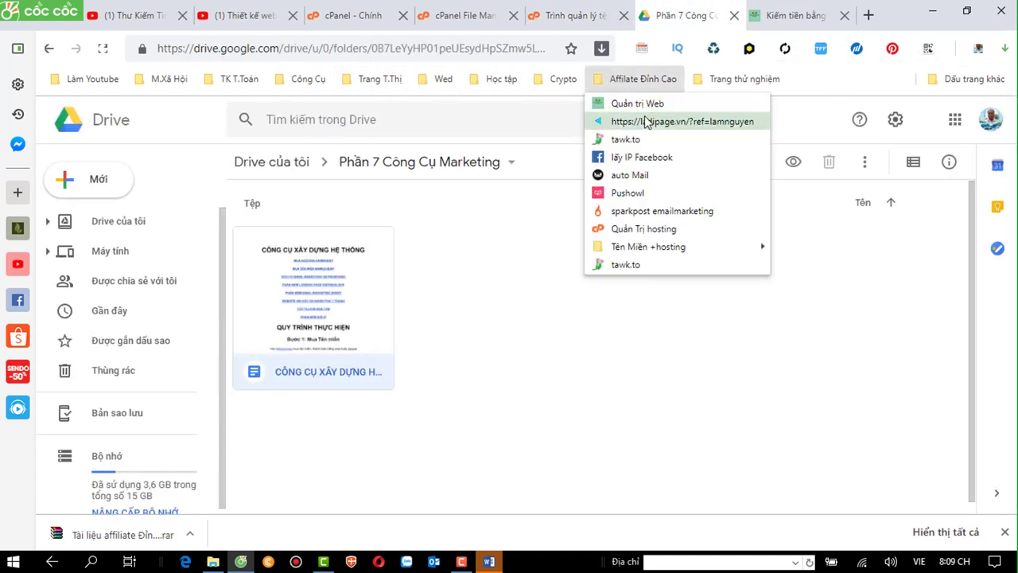
left_click(627, 104)
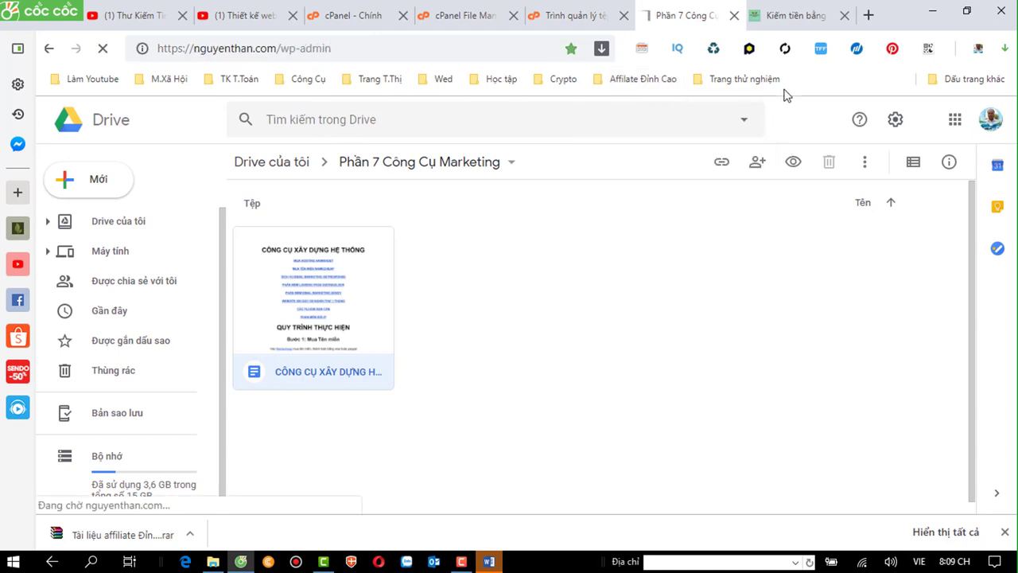
left_click(795, 18)
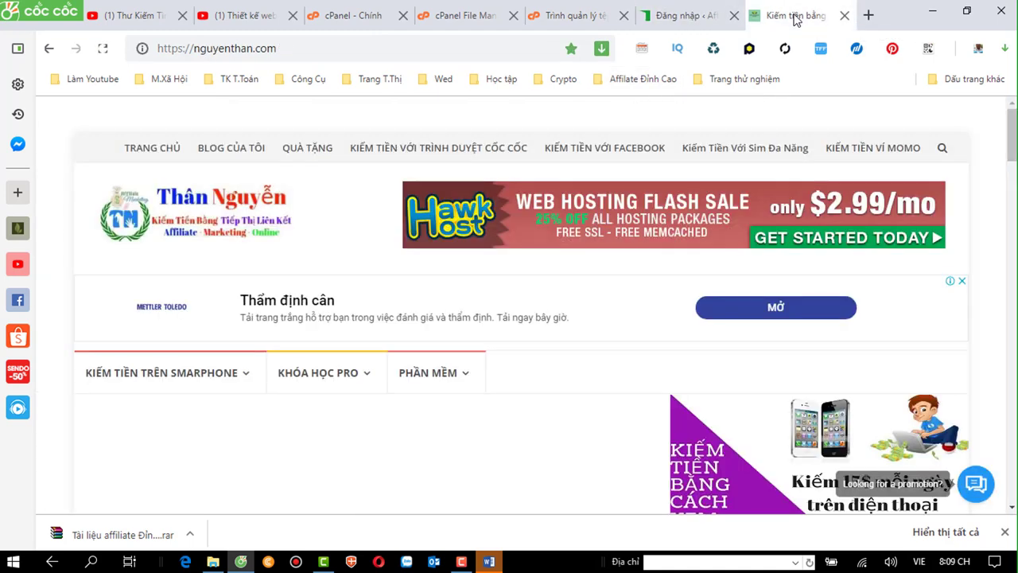
scroll(616, 221, "down", 3)
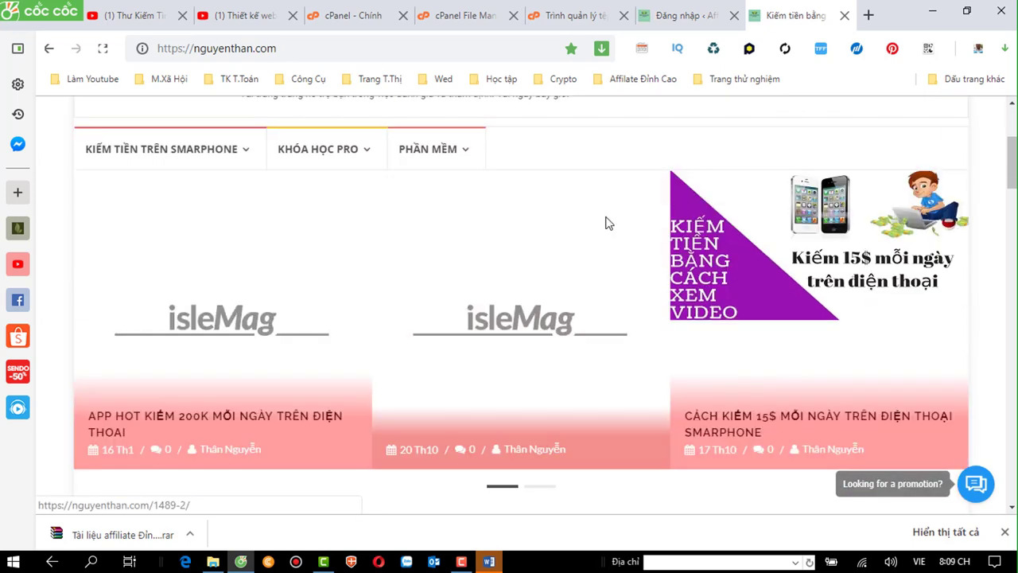
scroll(607, 222, "up", 3)
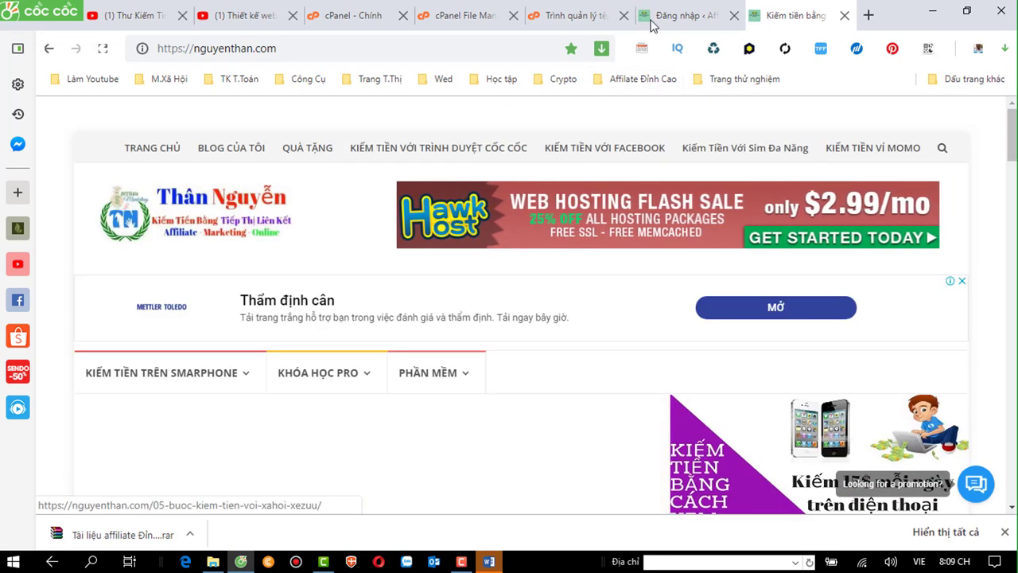
left_click(680, 15)
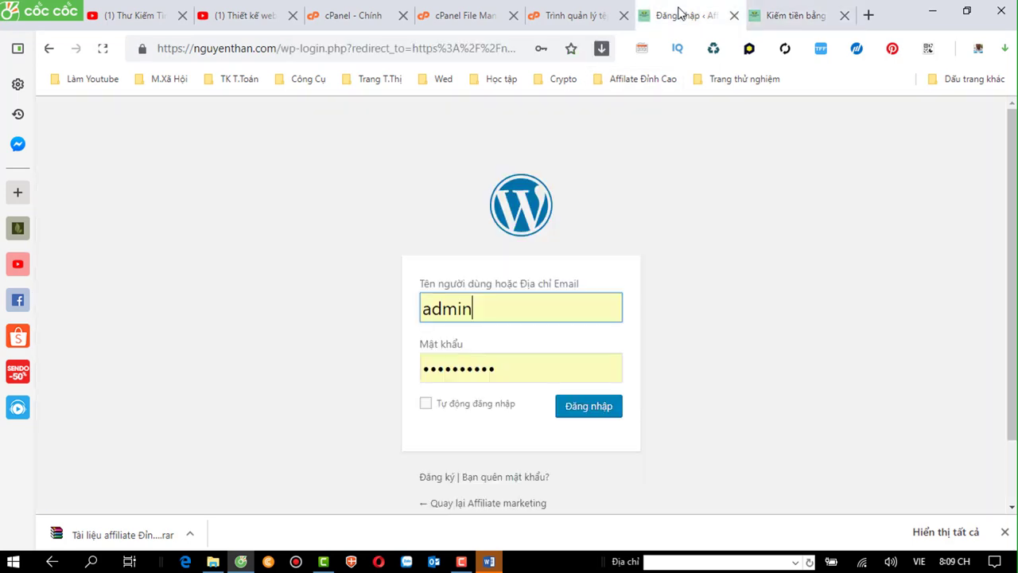
left_click(576, 413)
- Return to the hosting control panel, close the old File Manager page, and open WordPress in the app installer section
left_click(555, 15)
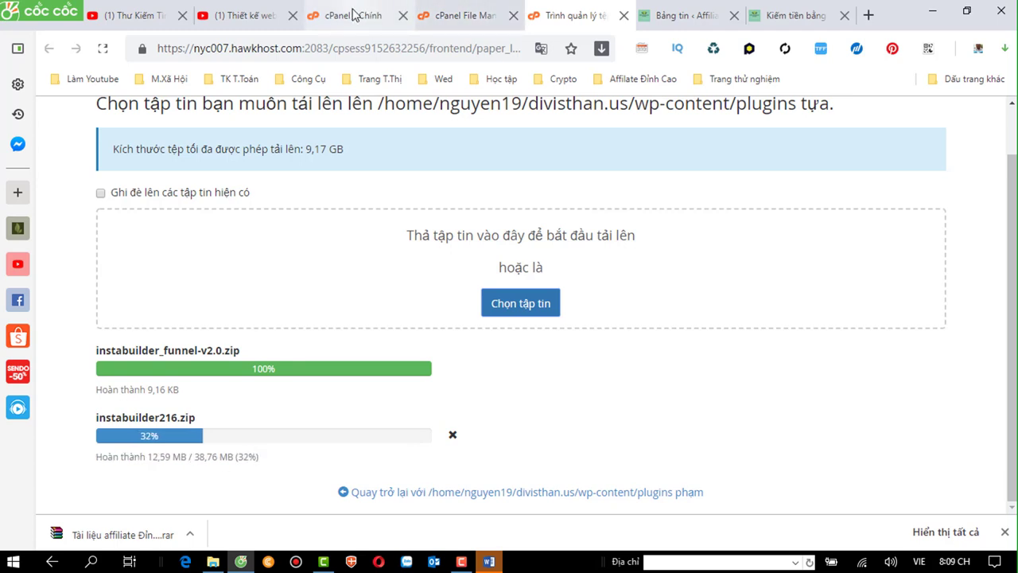
left_click(373, 15)
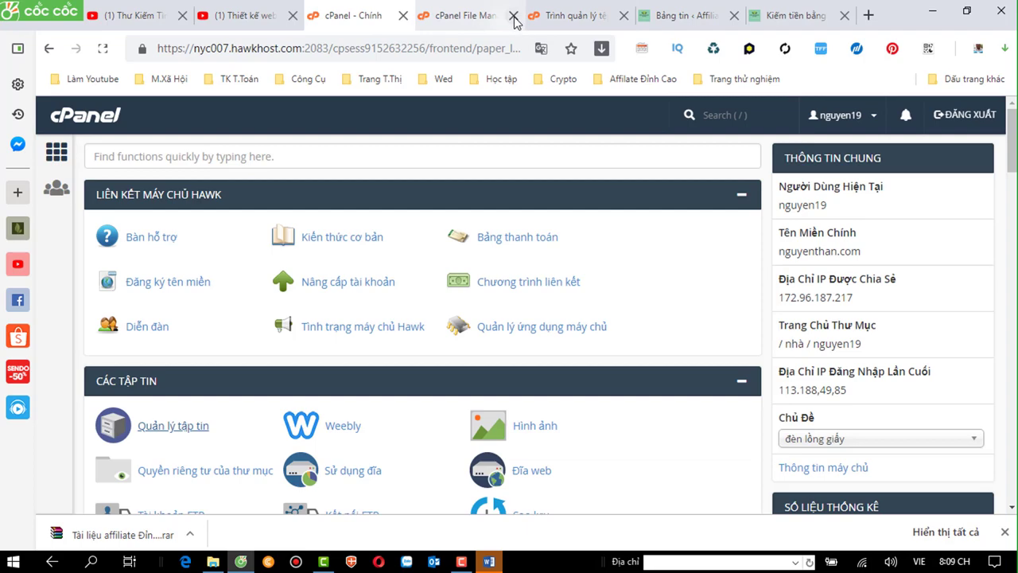
left_click(513, 15)
scroll(358, 338, "down", 4)
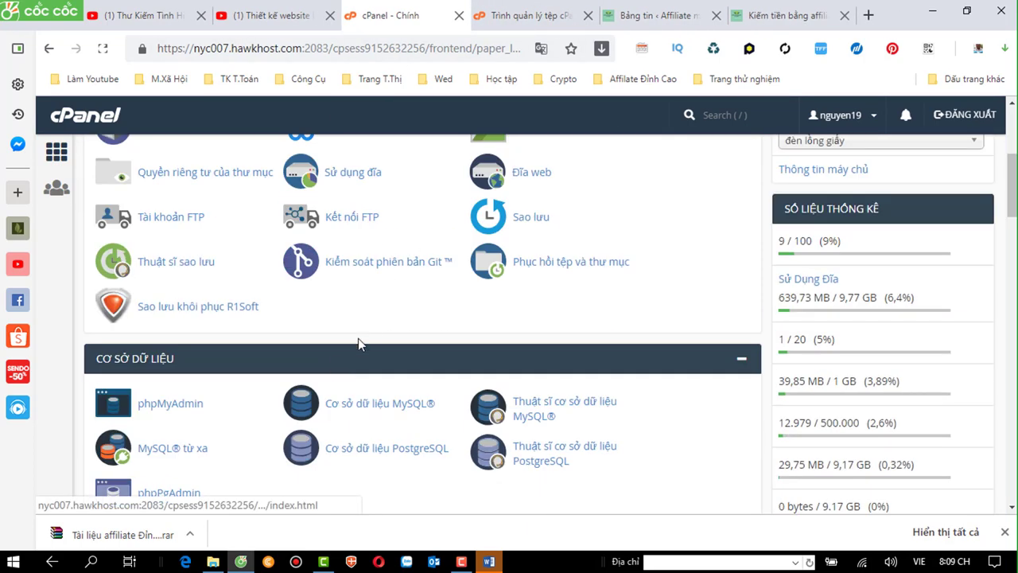
scroll(358, 338, "down", 12)
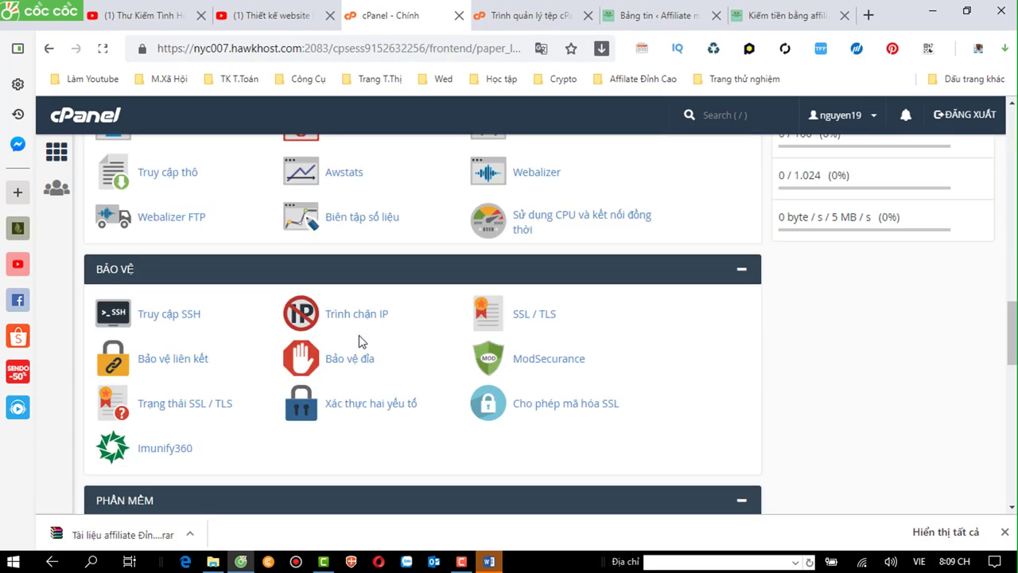
scroll(358, 335, "down", 7)
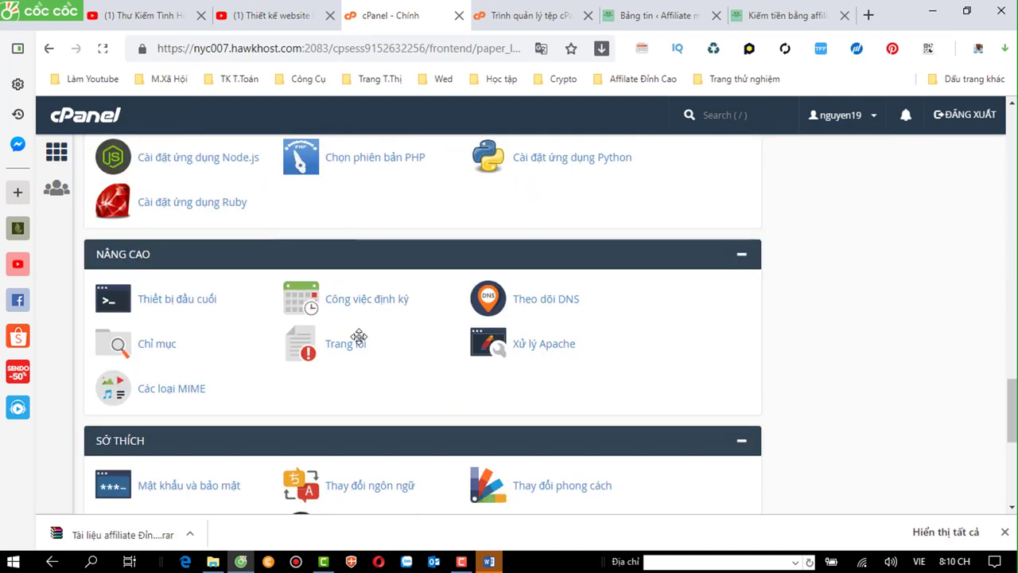
scroll(359, 336, "down", 3)
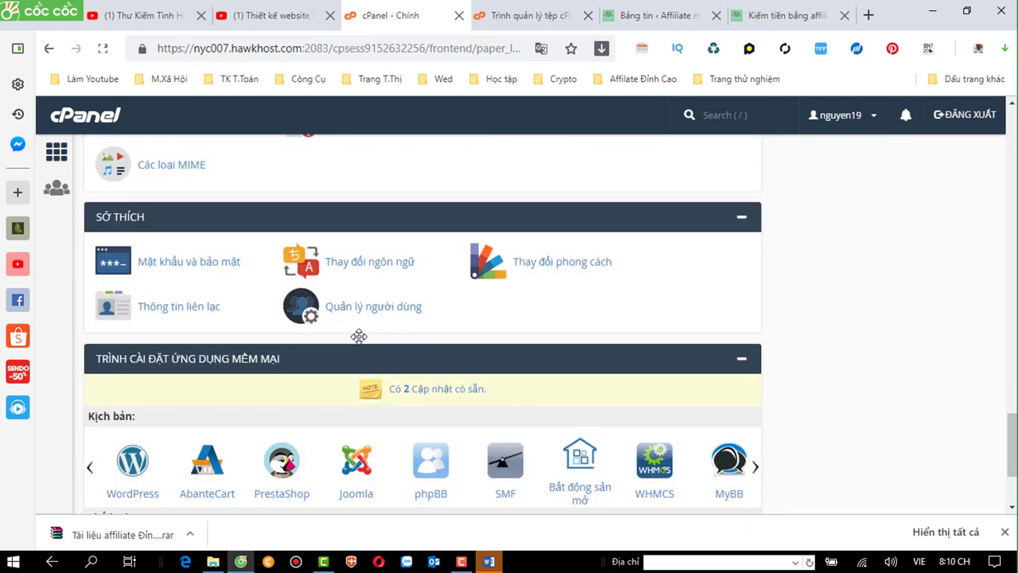
scroll(359, 336, "down", 1)
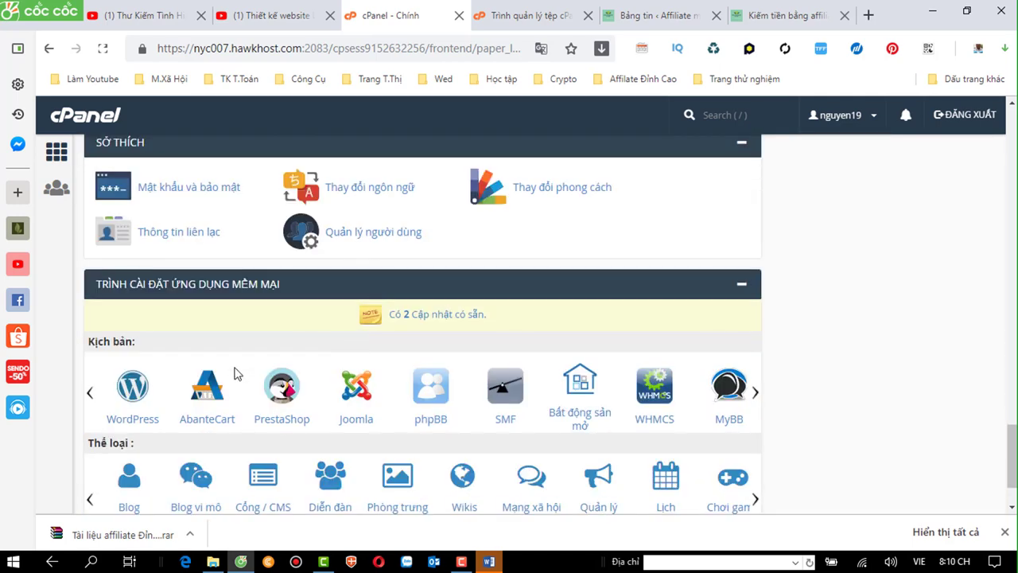
left_click(132, 393)
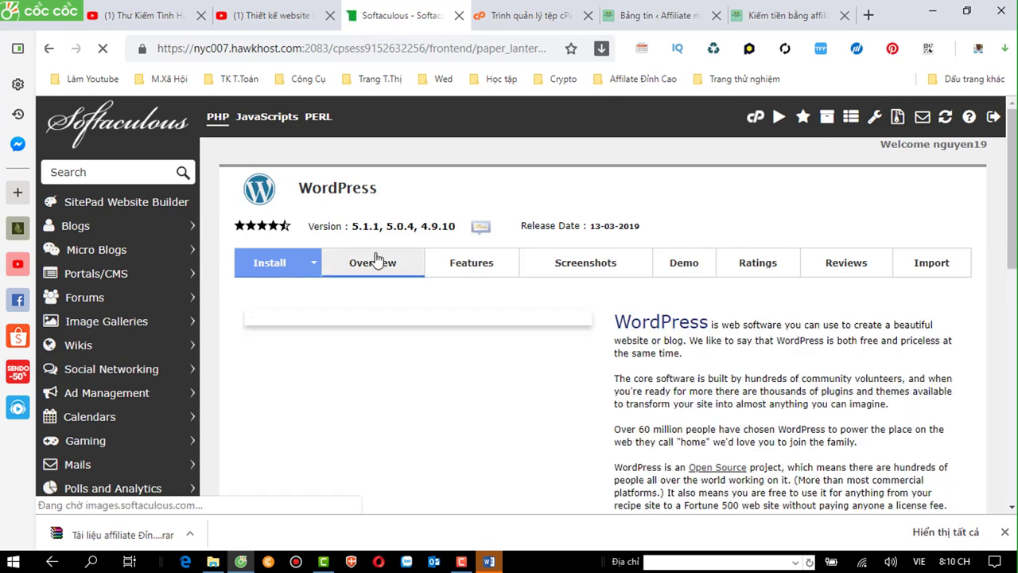
- Visit the divisthan.us site from the current WordPress installations and return to the installations list
scroll(643, 318, "down", 5)
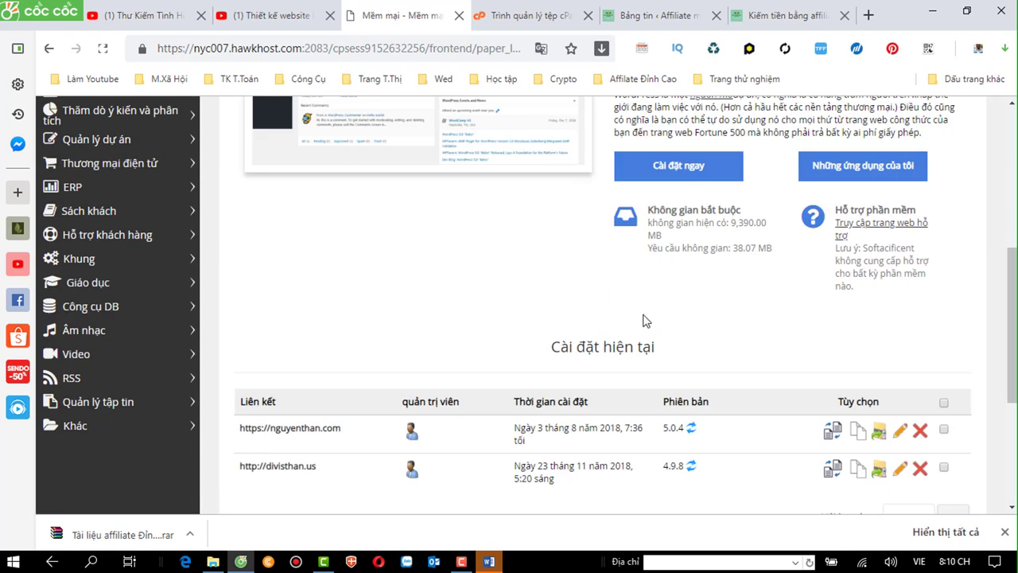
scroll(645, 320, "down", 1)
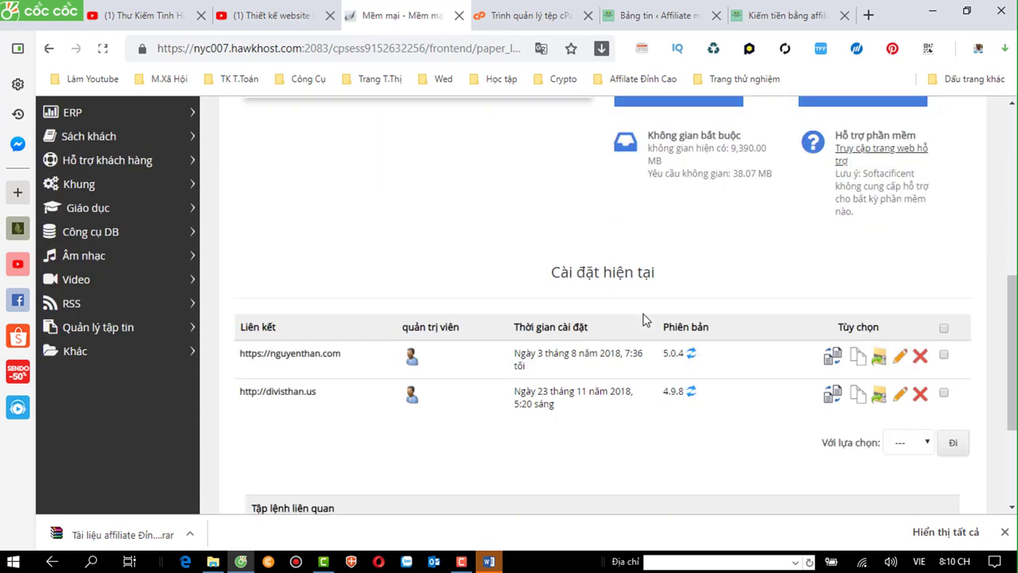
left_click(278, 392)
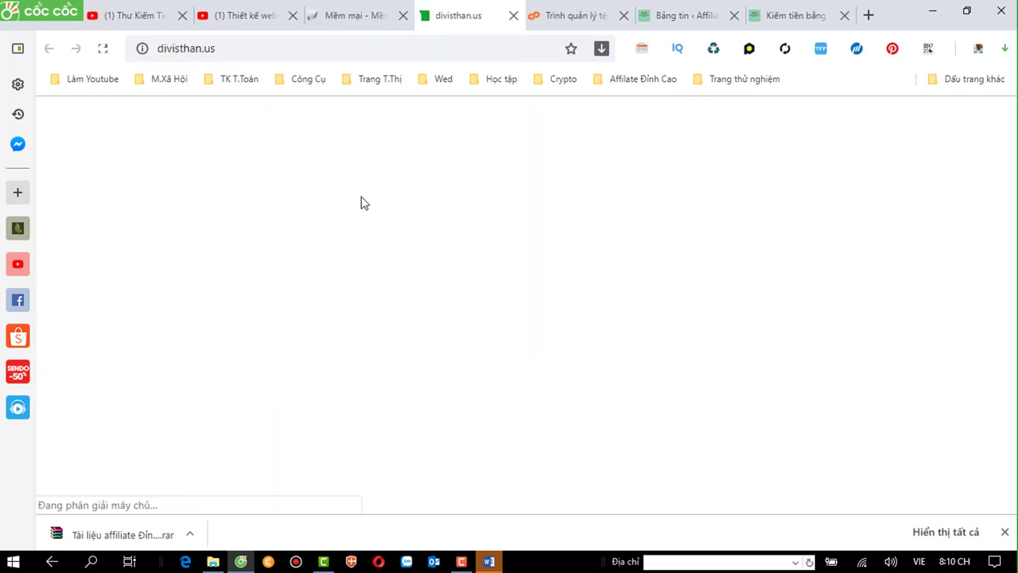
left_click(354, 17)
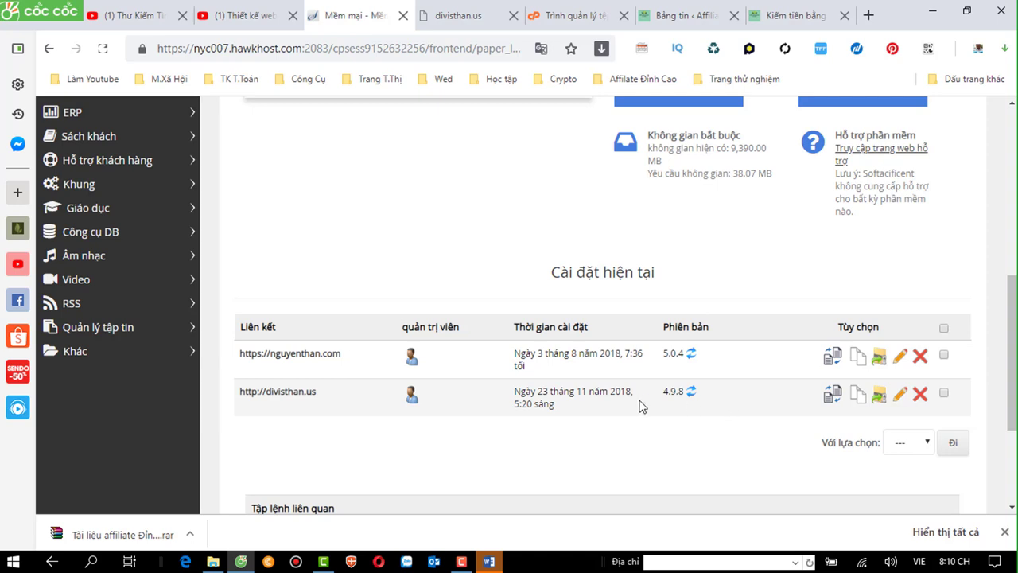
- Upgrade the divisthan.us WordPress installation to version 5.1.1 without creating a backup, and dismiss the upgrade notice
left_click(689, 394)
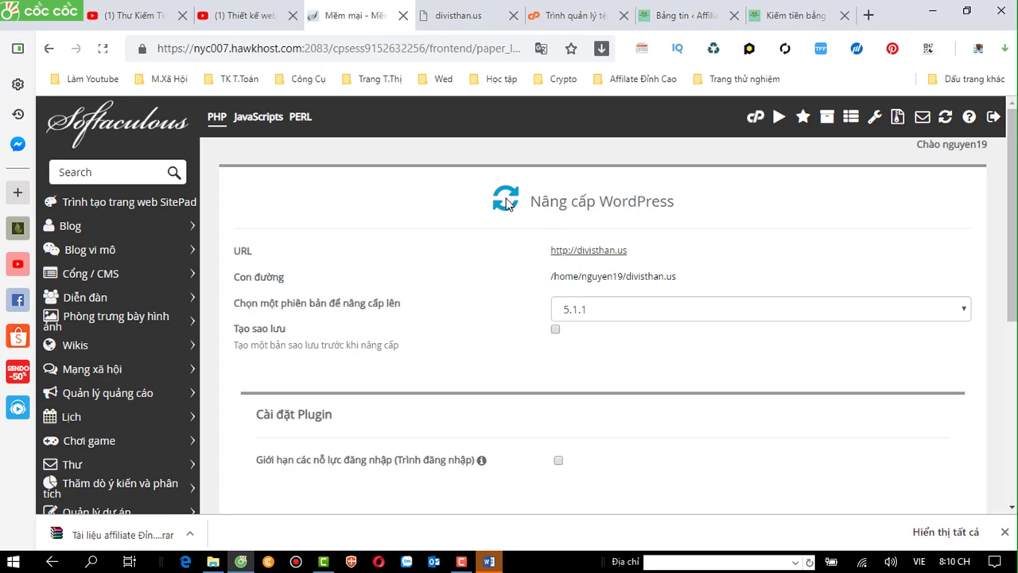
scroll(569, 274, "down", 4)
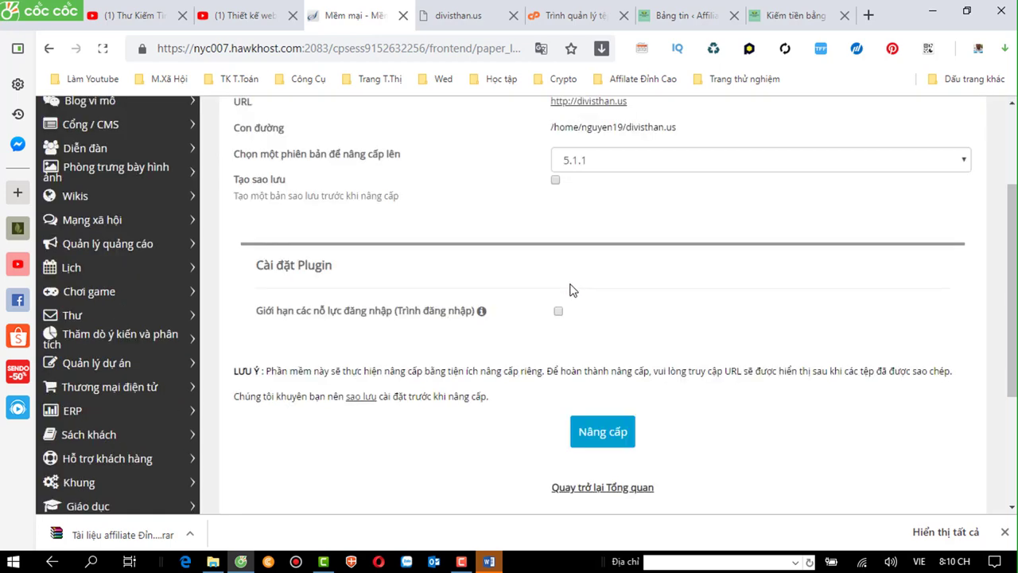
left_click(599, 284)
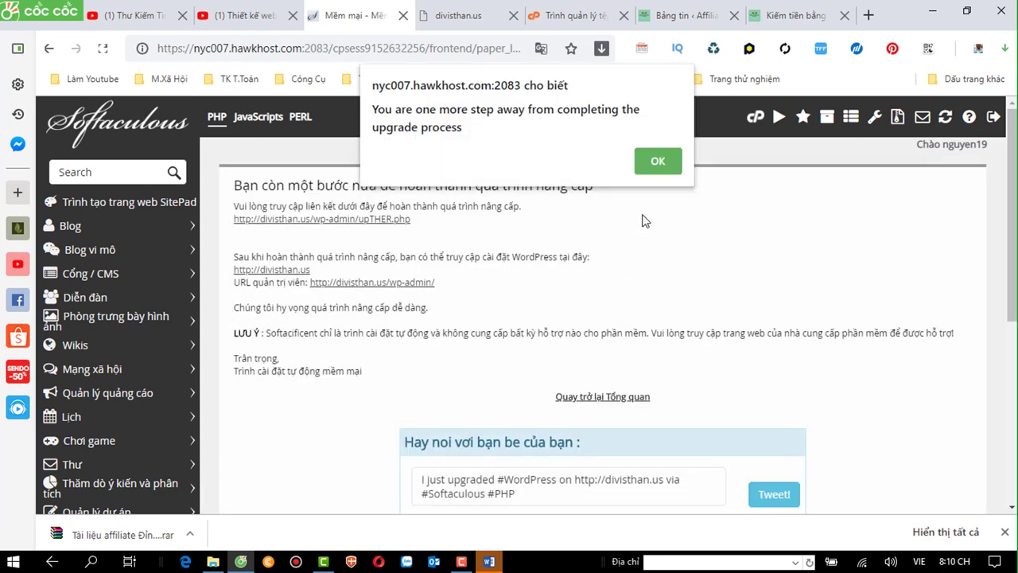
left_click(658, 162)
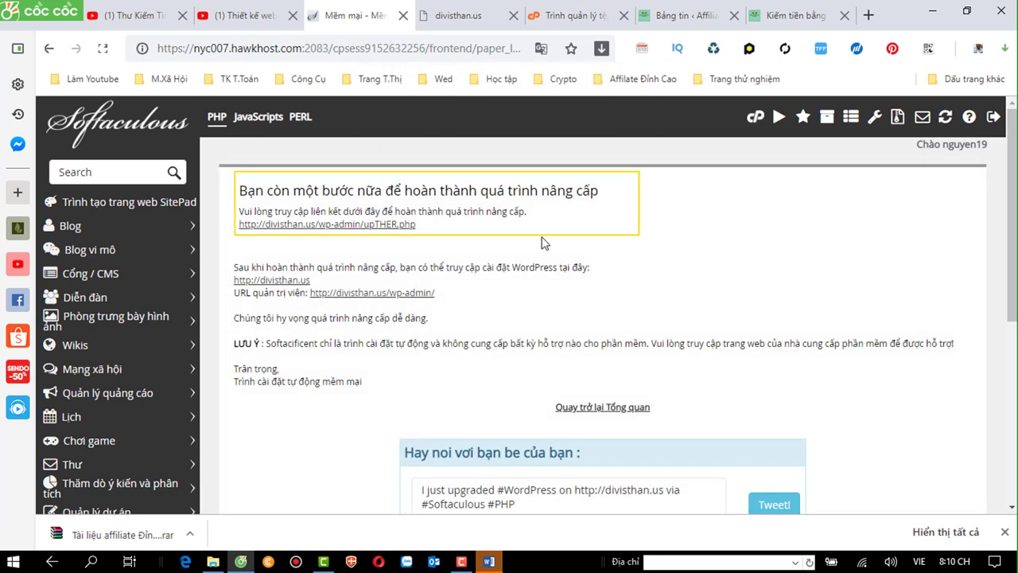
- Try to open the divisthan.us wp-admin page from the upgrade result, and close both the installer and admin pages
left_click(367, 294)
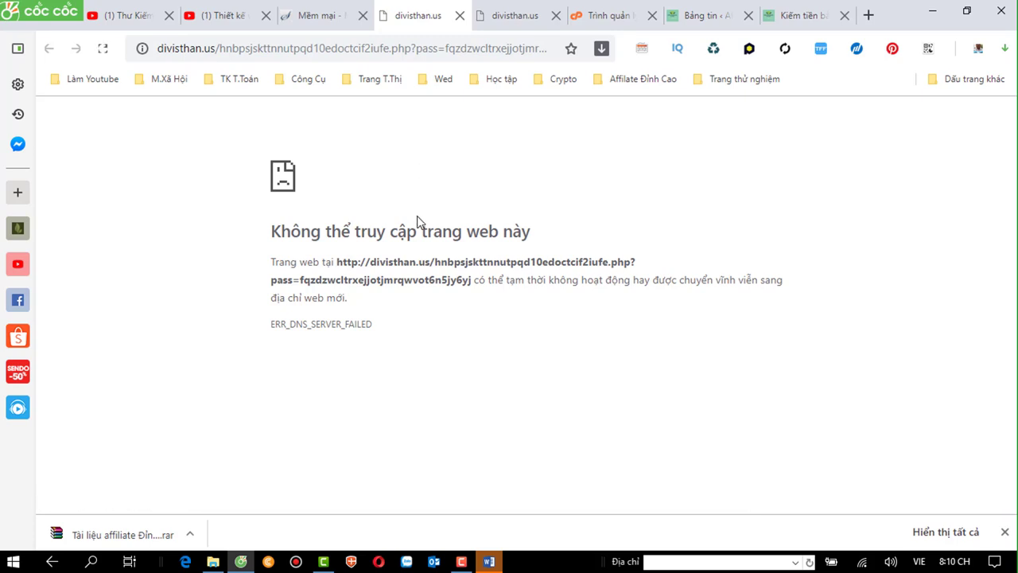
left_click(319, 17)
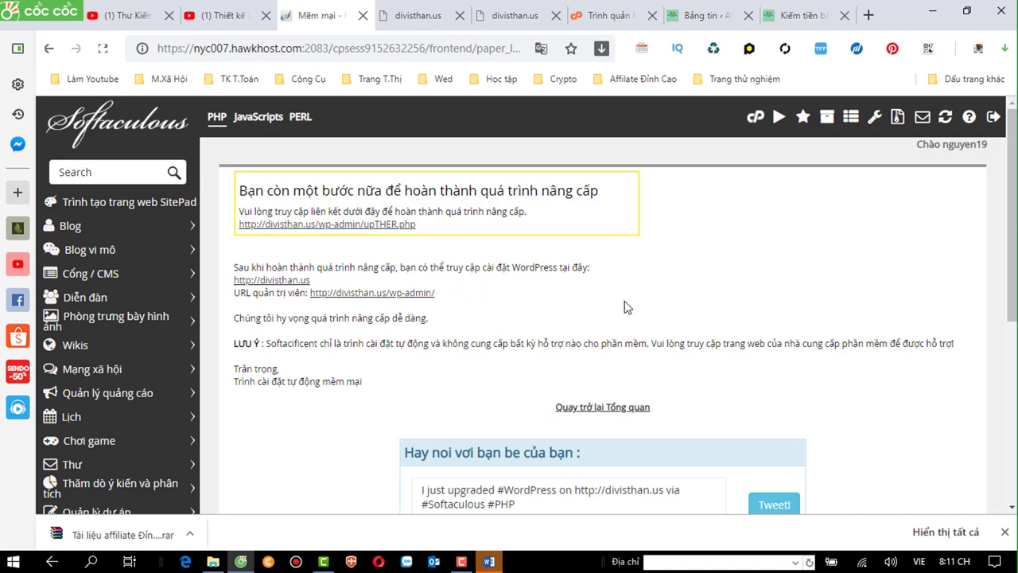
scroll(626, 306, "down", 2)
scroll(626, 306, "up", 2)
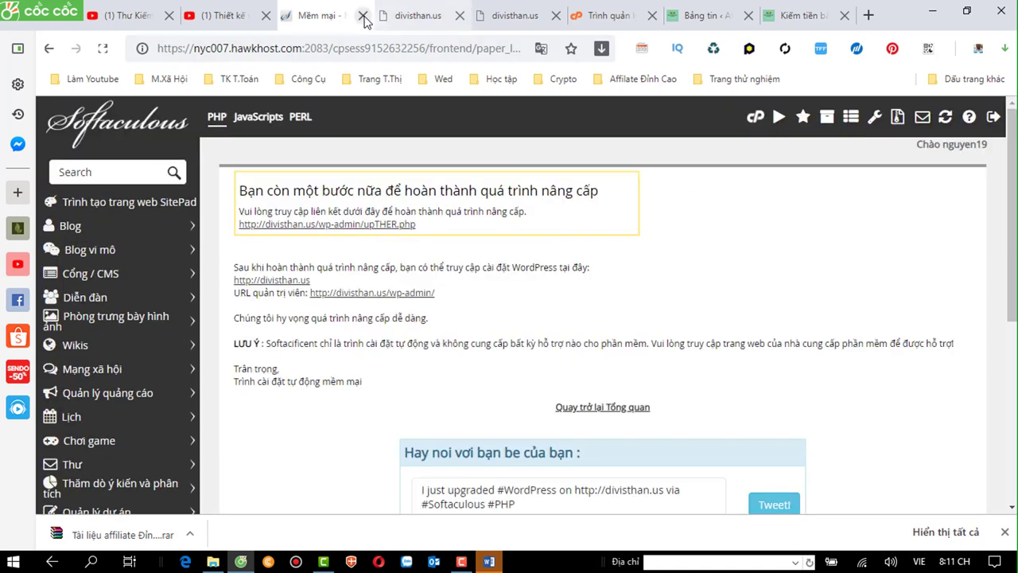
left_click(362, 16)
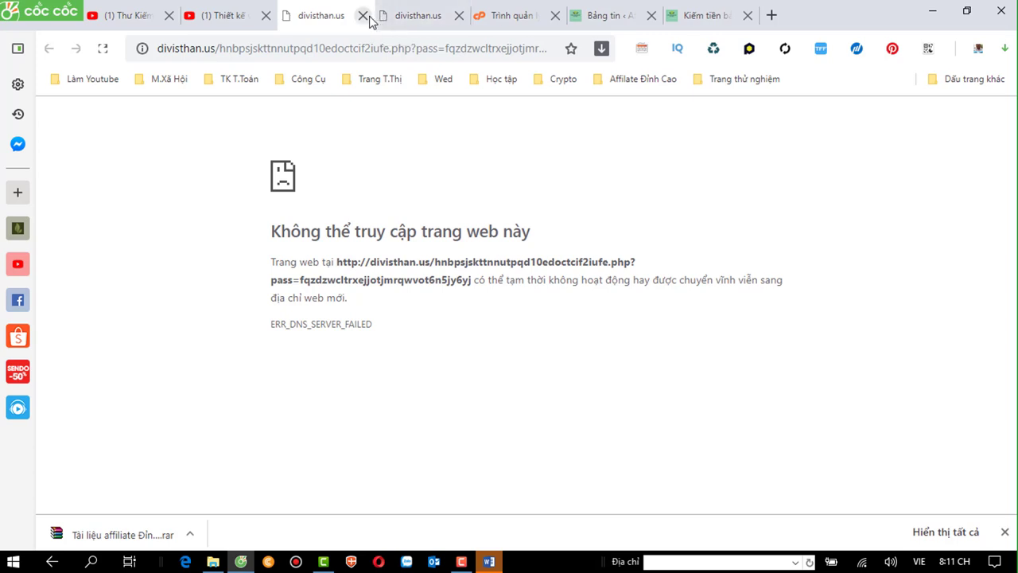
left_click(367, 19)
- Open the list of installed plugins in the nguyenthan.com WordPress admin
left_click(613, 20)
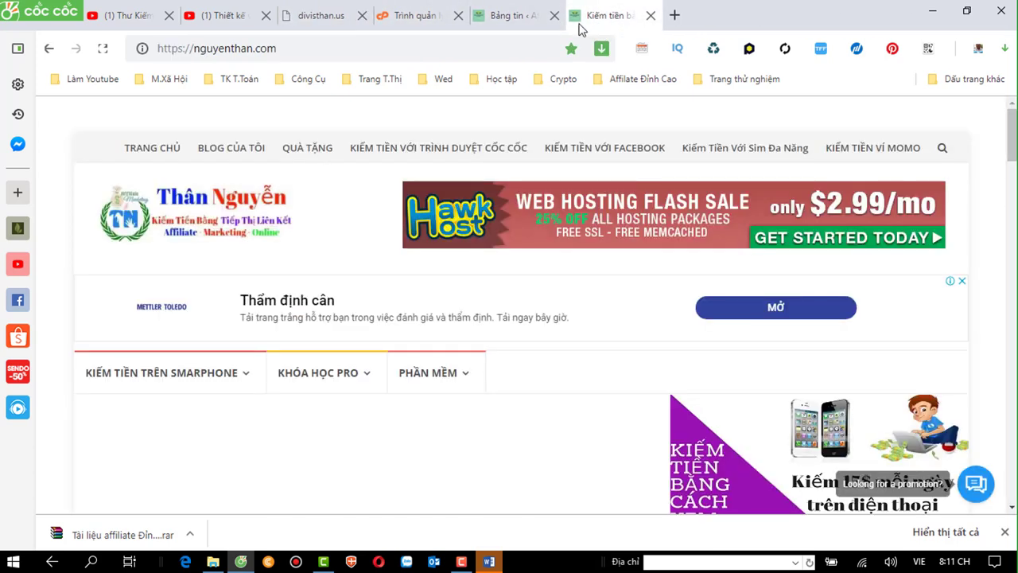
left_click(511, 16)
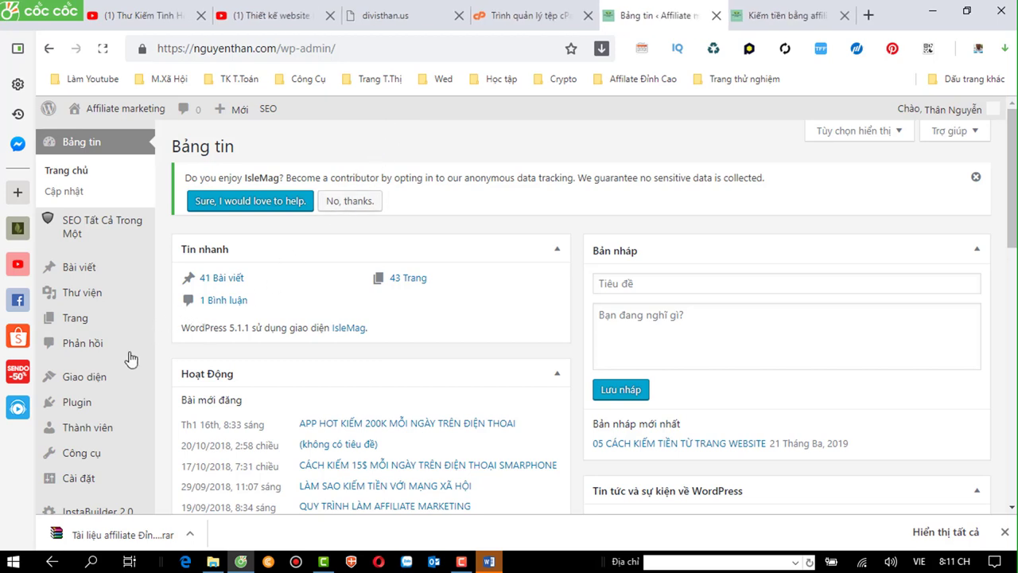
mouse_move(74, 403)
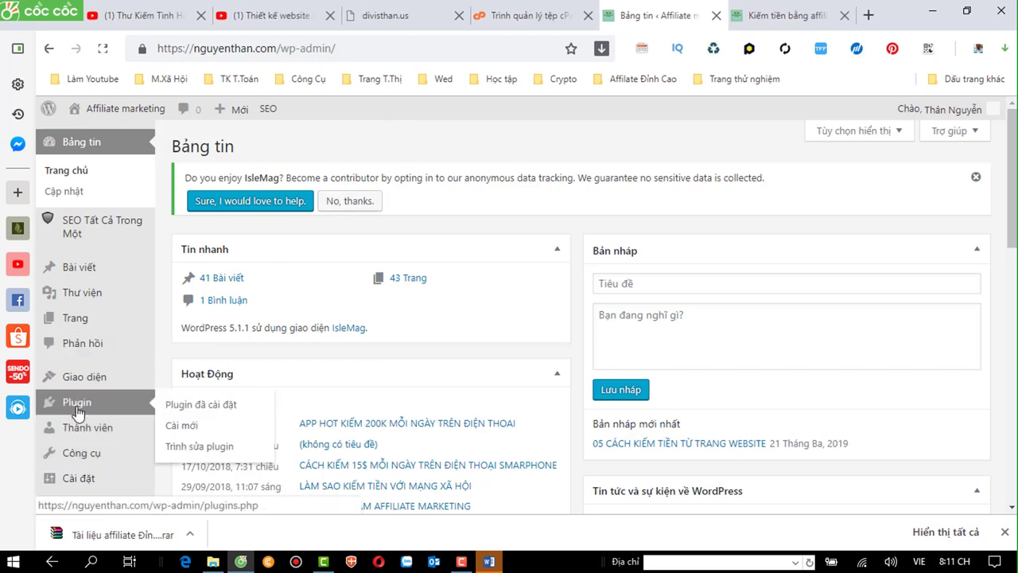
left_click(180, 410)
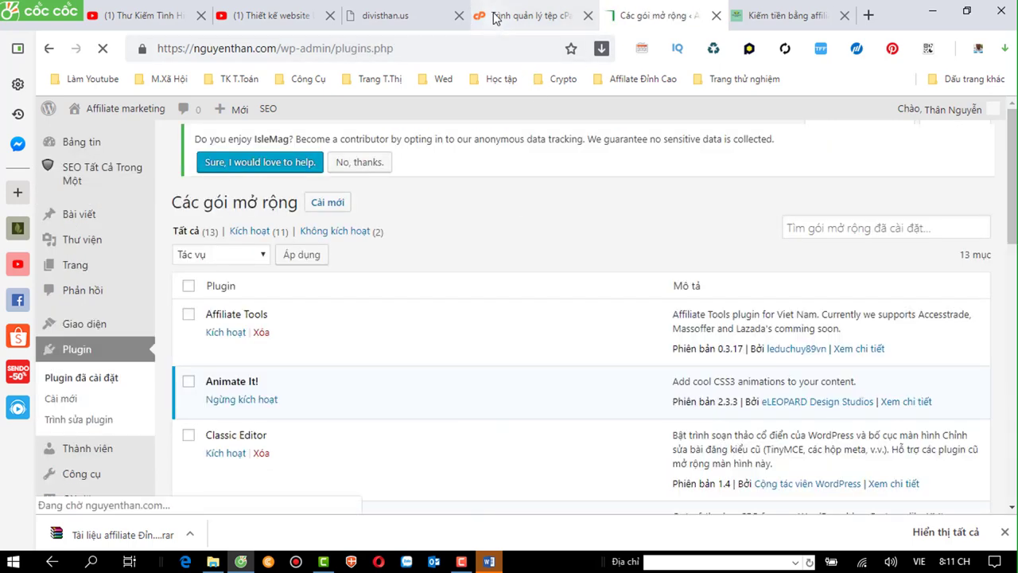
- Check the upload progress of instabuilder216.zip, revisiting the nguyenthan.com plugin list in between
left_click(495, 18)
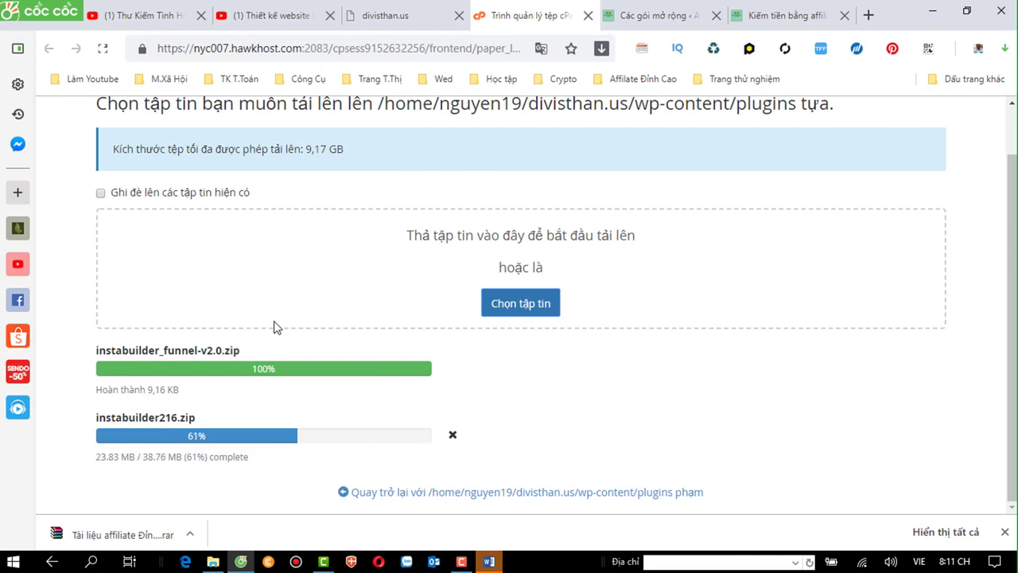
left_click(656, 16)
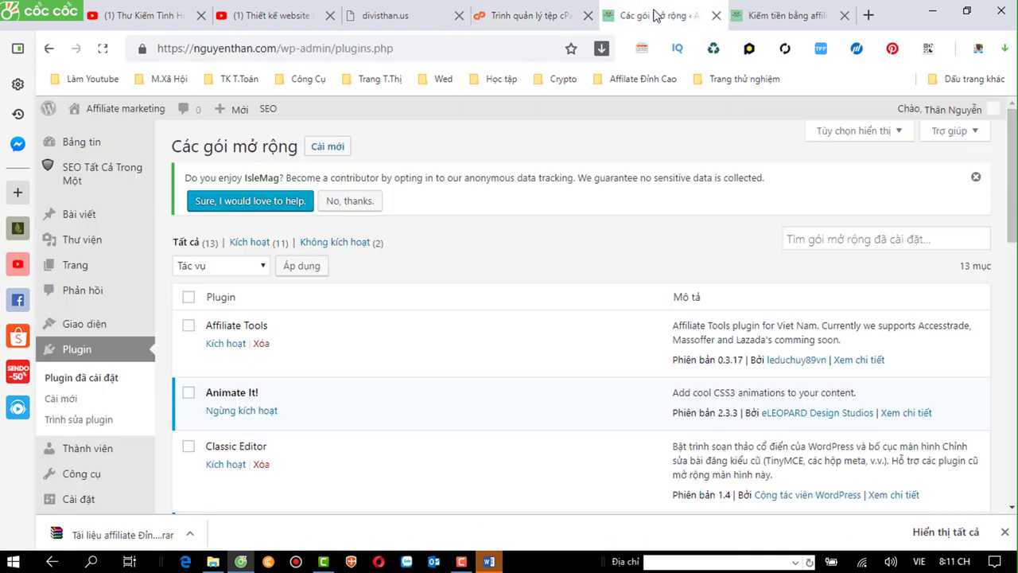
left_click(529, 16)
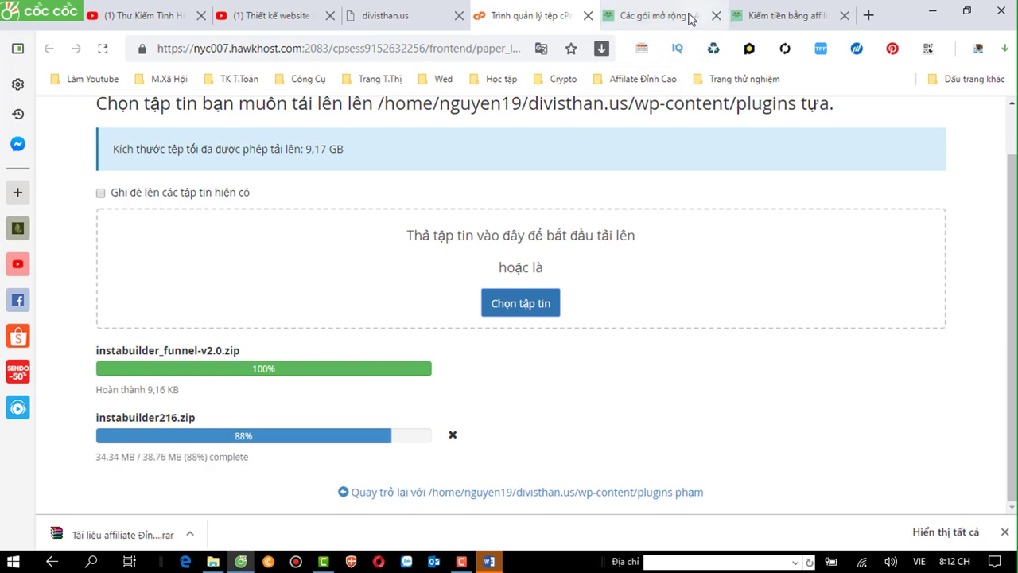
- Look through the nguyenthan.com home page from the header to the footer
left_click(772, 16)
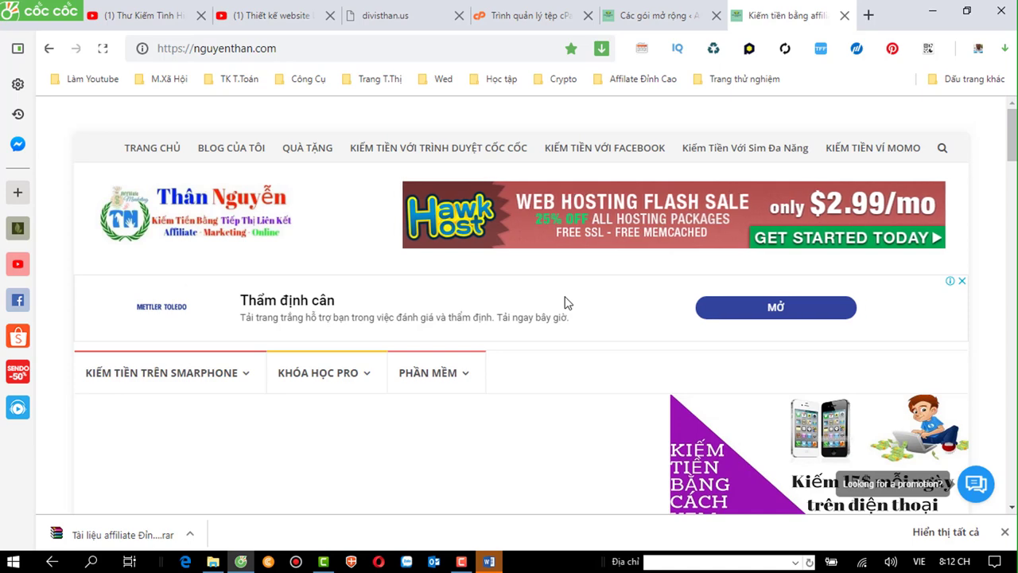
scroll(564, 302, "down", 1)
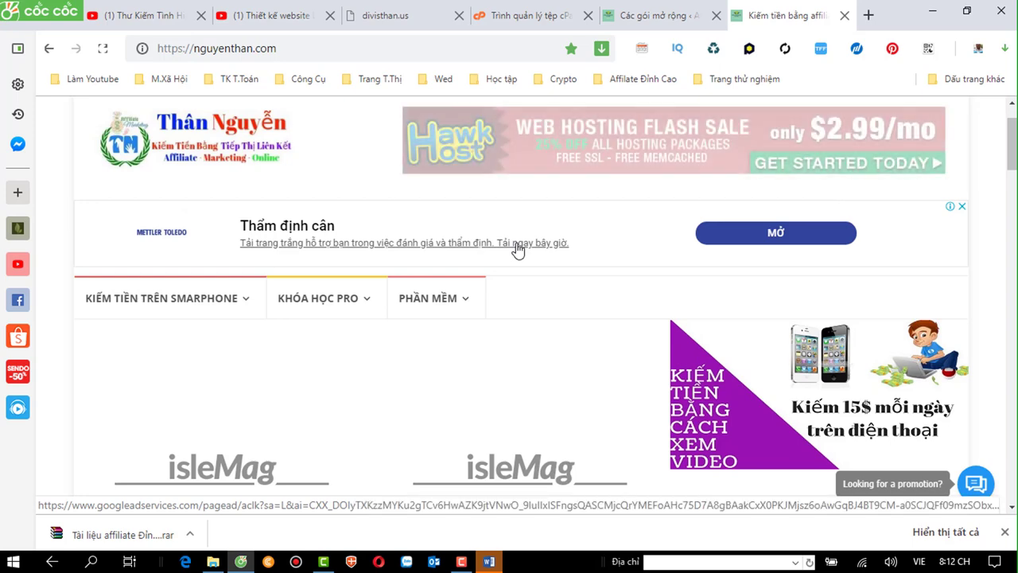
scroll(516, 251, "down", 1)
scroll(516, 250, "down", 3)
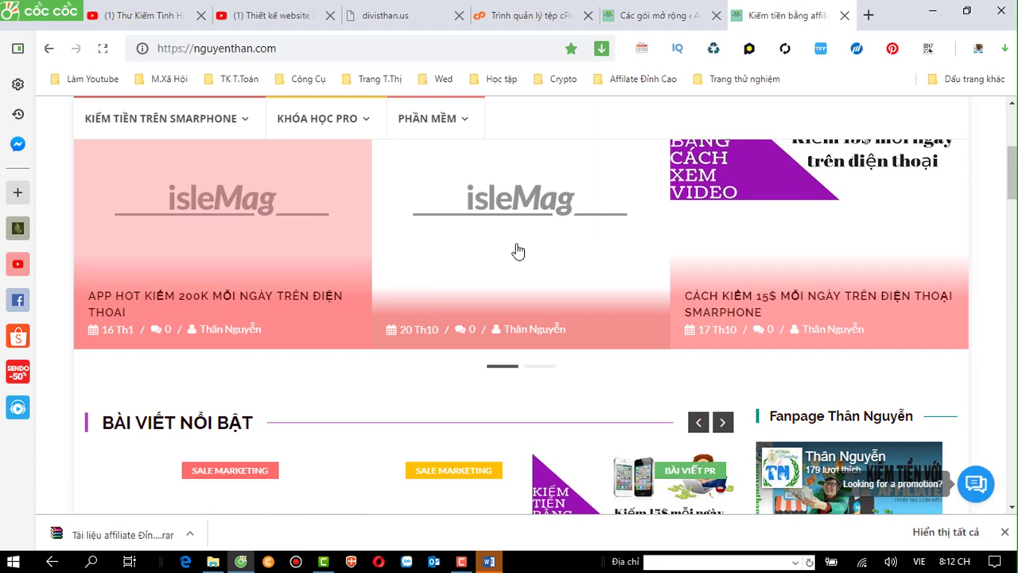
scroll(517, 250, "down", 3)
scroll(517, 250, "up", 3)
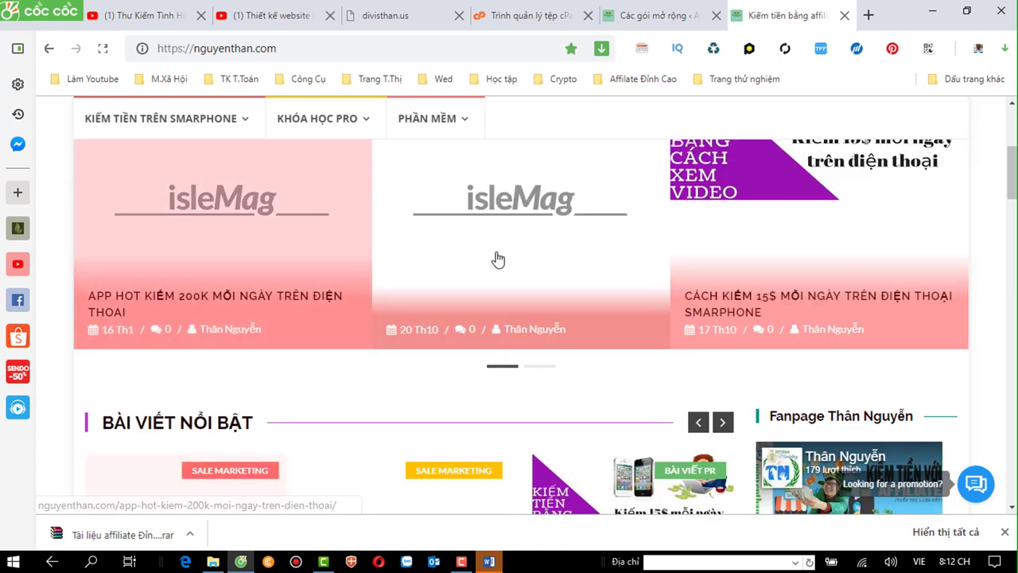
scroll(427, 270, "up", 4)
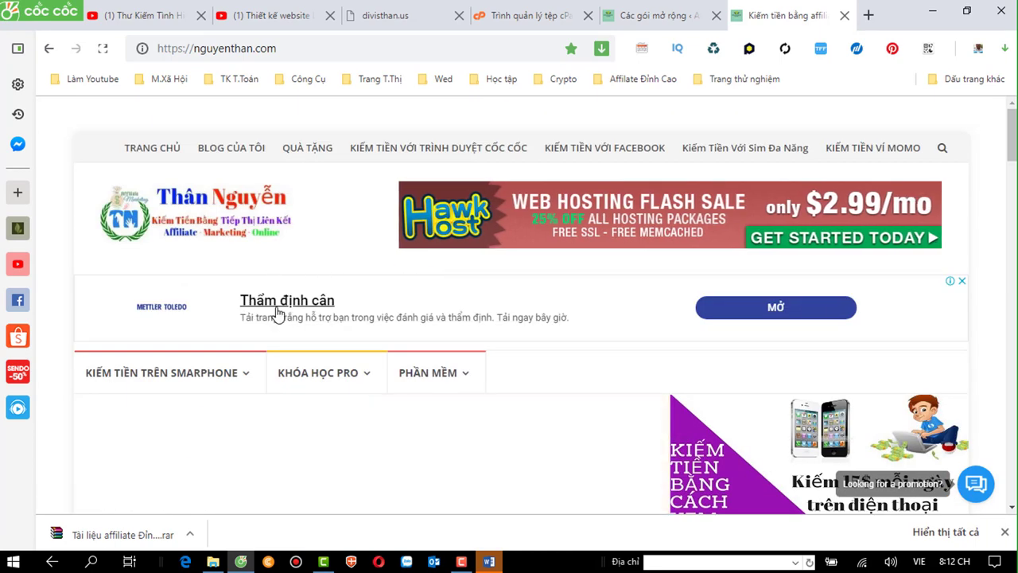
scroll(573, 331, "down", 3)
scroll(578, 332, "down", 12)
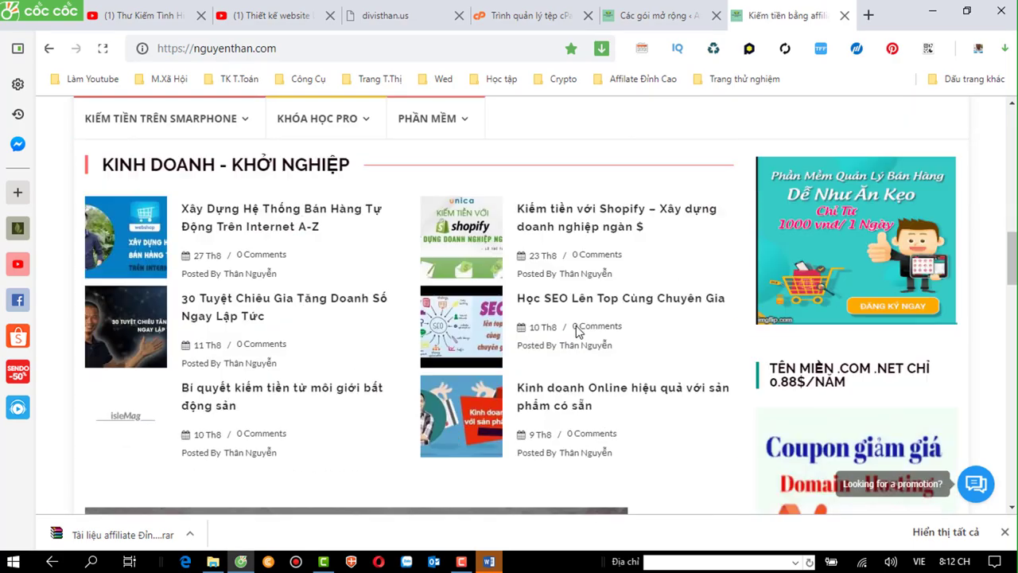
scroll(577, 332, "down", 15)
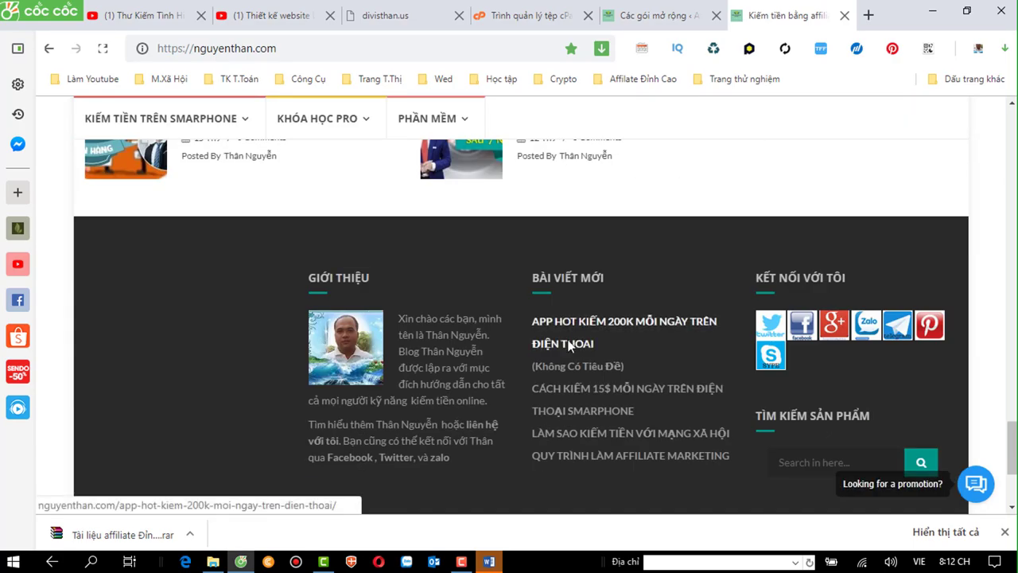
left_click(269, 565)
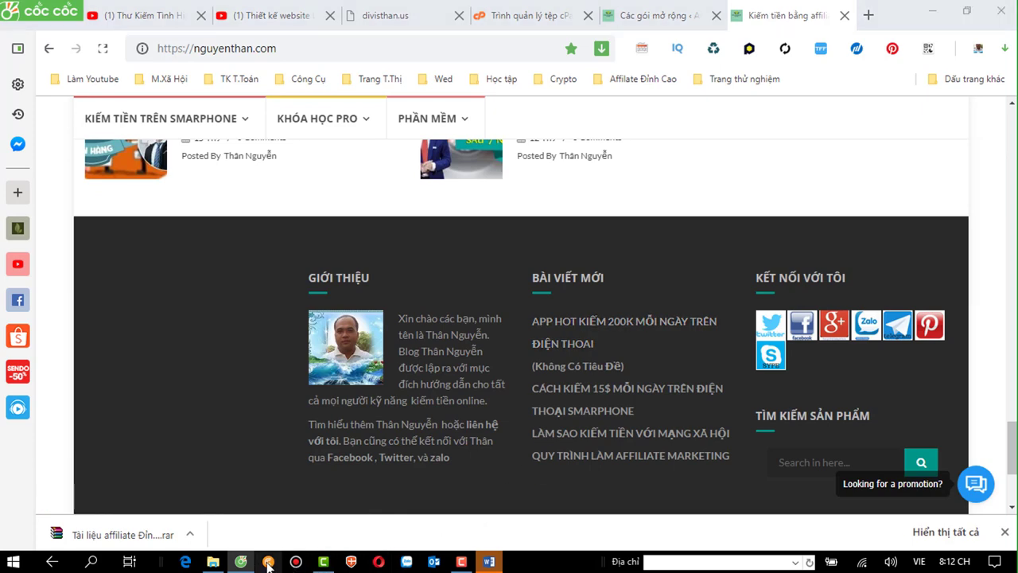
scroll(641, 255, "up", 4)
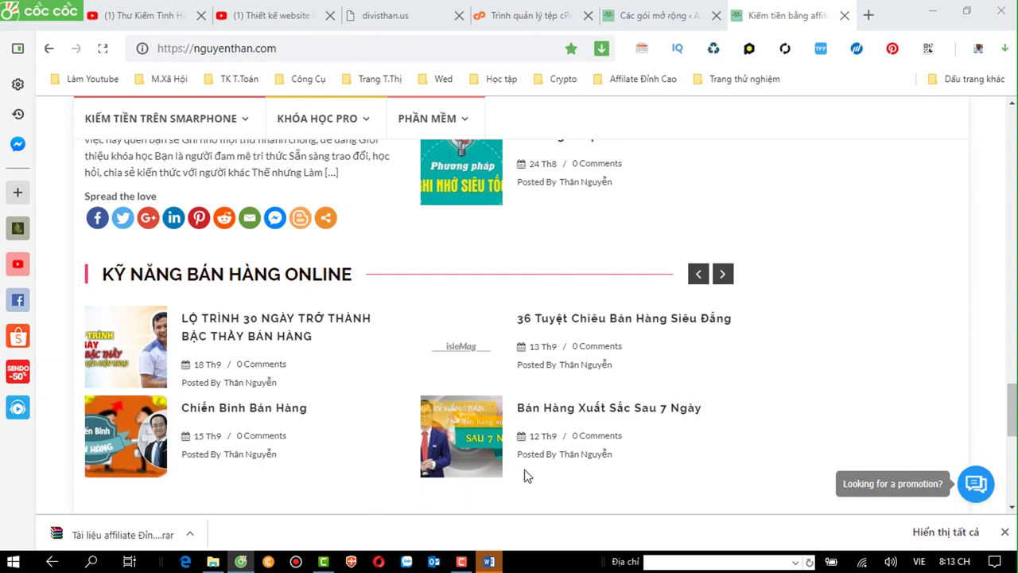
left_click(489, 564)
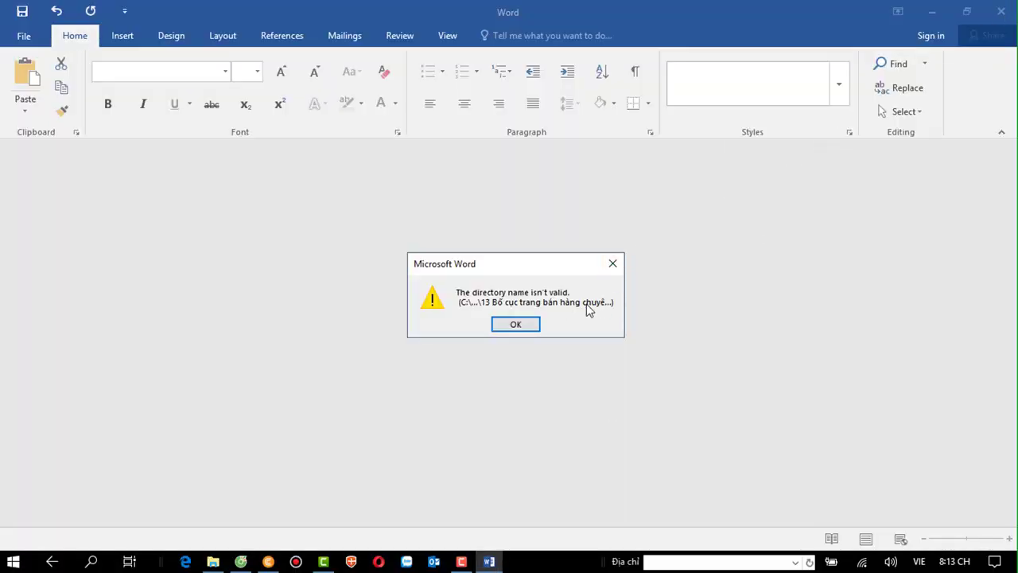
left_click(527, 324)
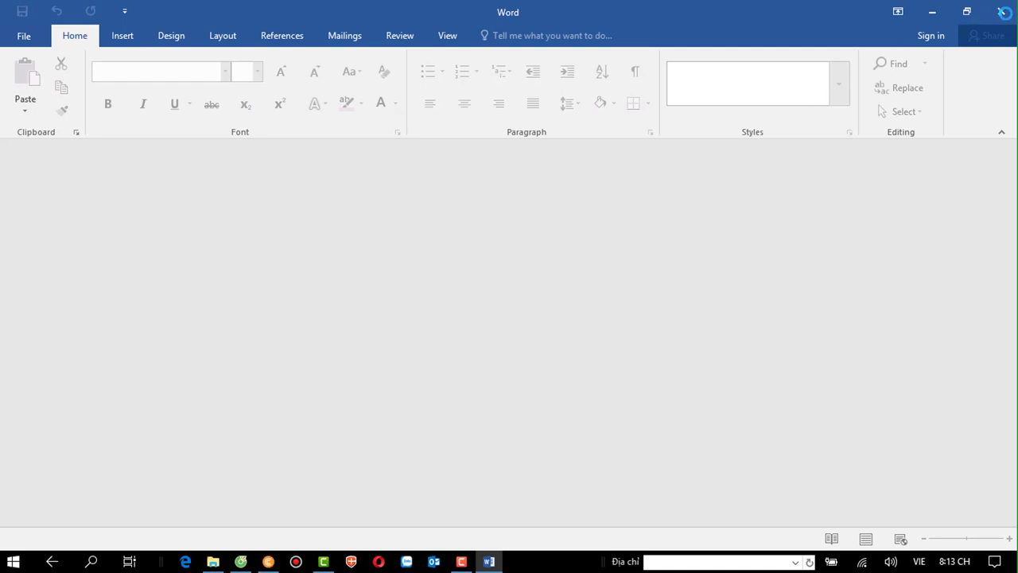
left_click(269, 561)
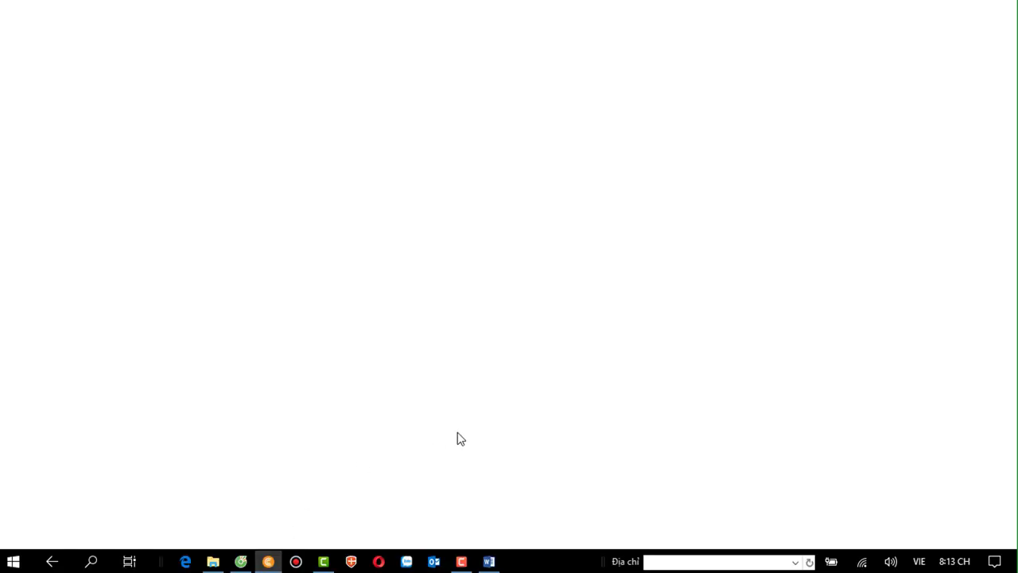
left_click(267, 523)
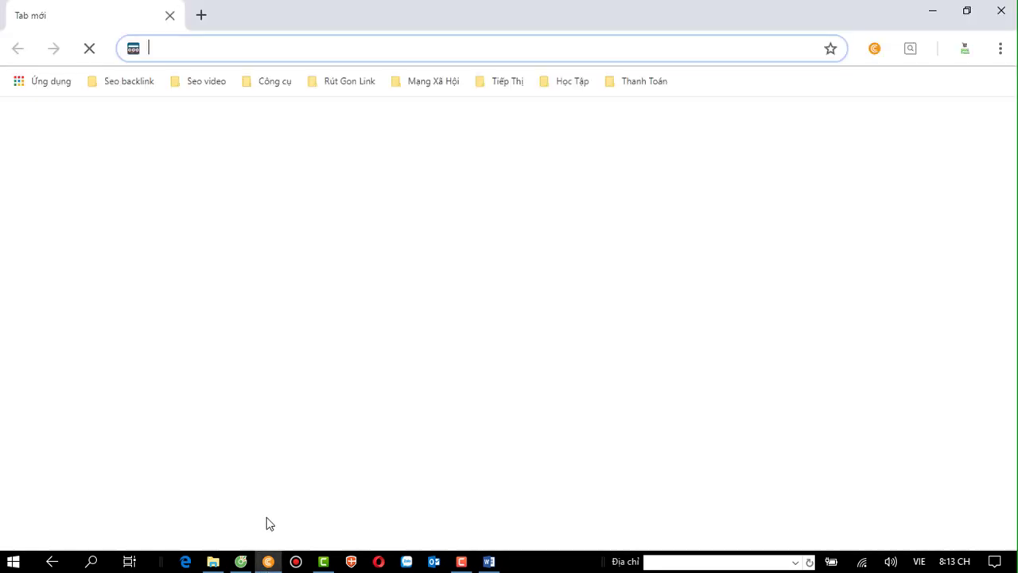
left_click(241, 561)
scroll(459, 340, "up", 4)
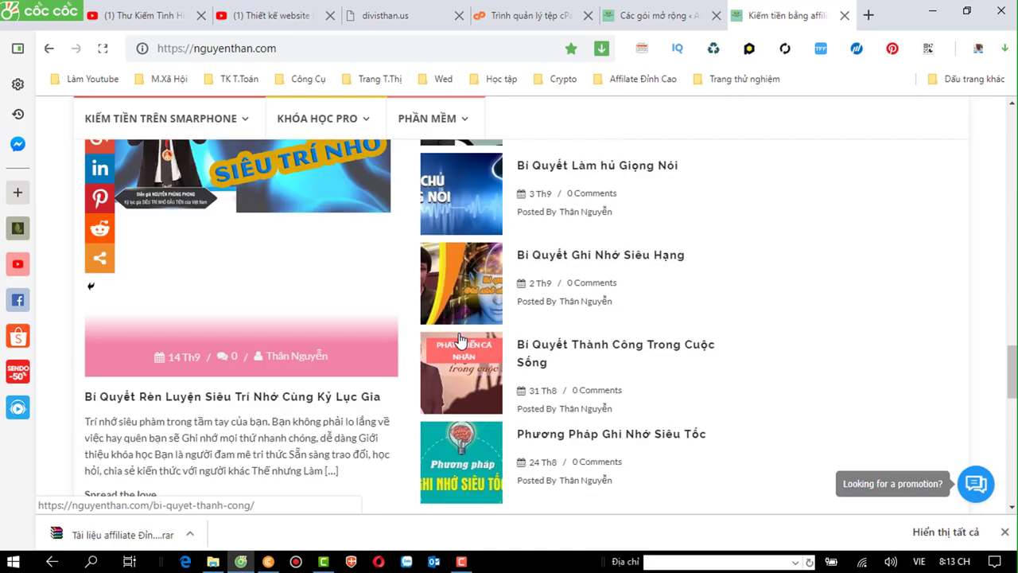
scroll(460, 340, "up", 10)
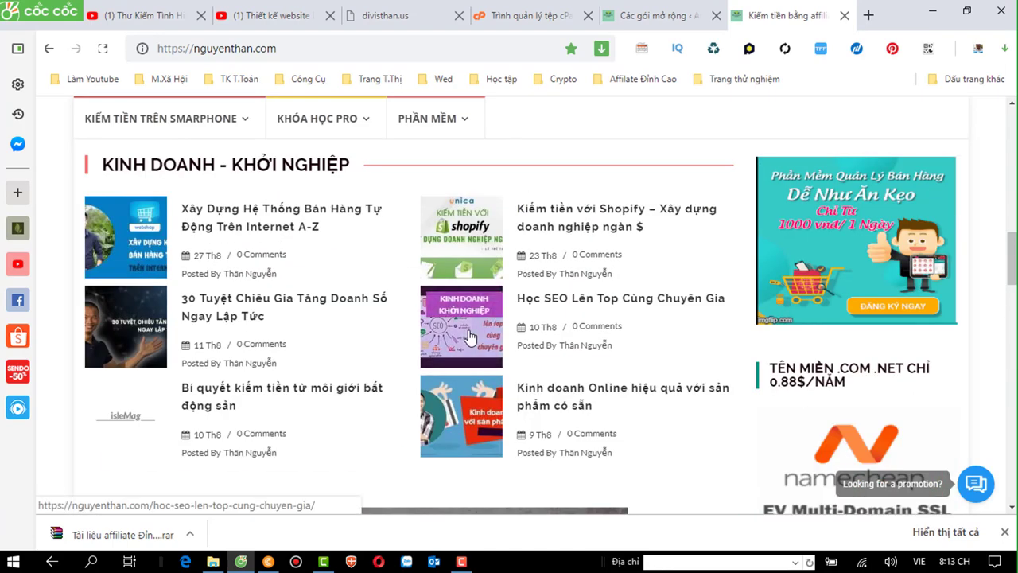
scroll(472, 336, "up", 5)
scroll(471, 334, "down", 1)
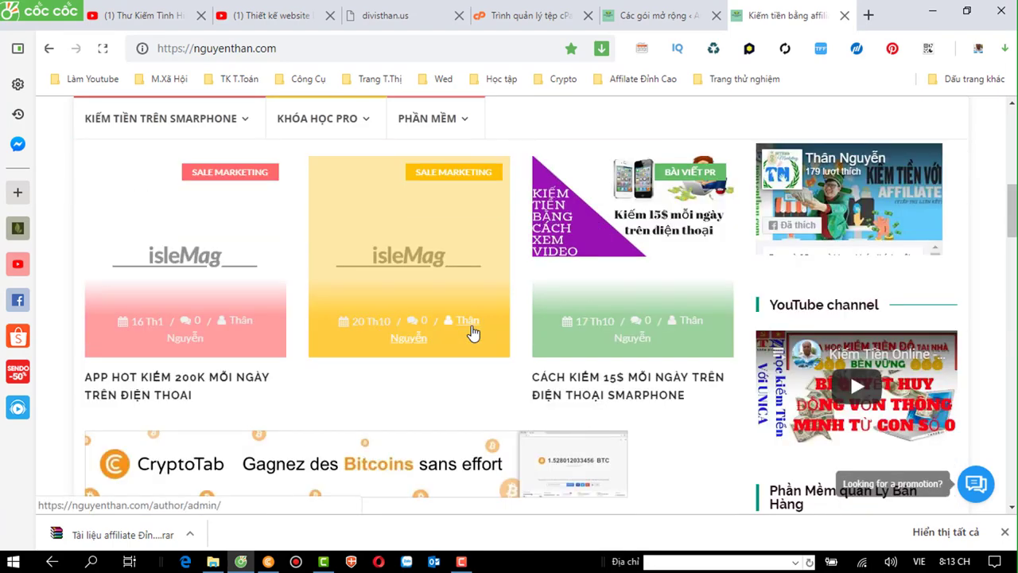
scroll(472, 333, "down", 2)
scroll(471, 332, "up", 5)
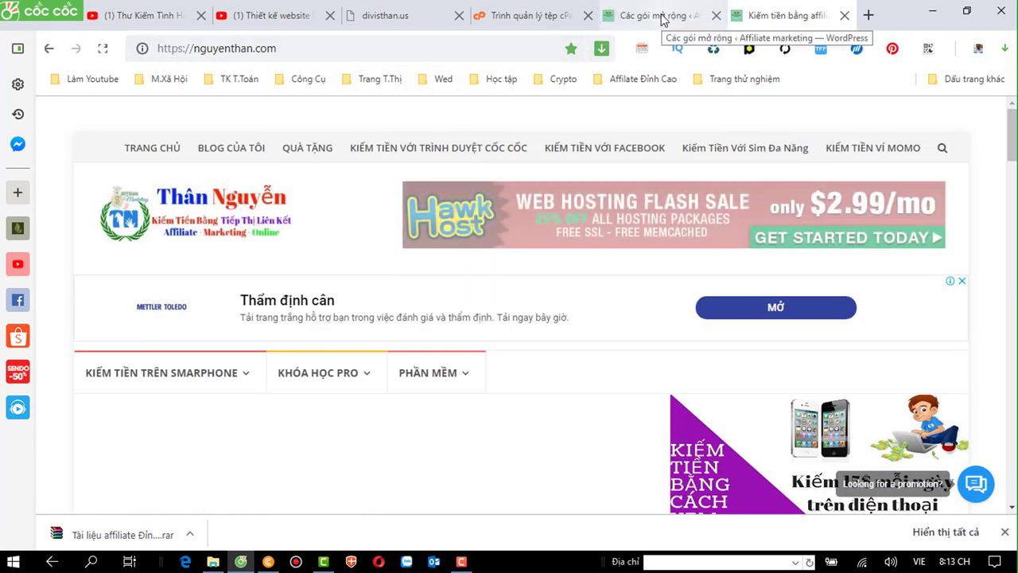
- Go back from the file upload page to the plugins folder and show File Manager in its original language
left_click(509, 16)
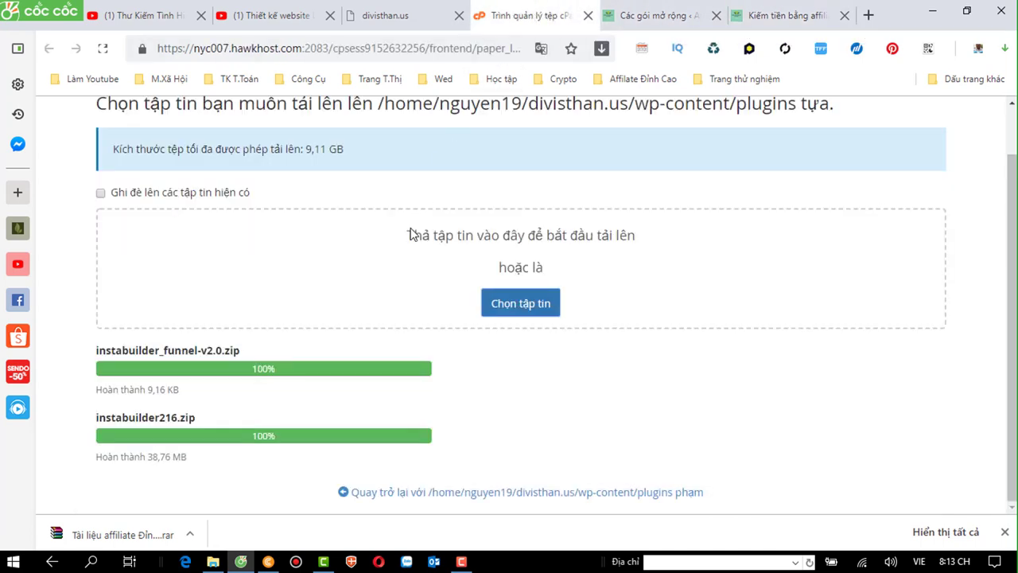
left_click(372, 495)
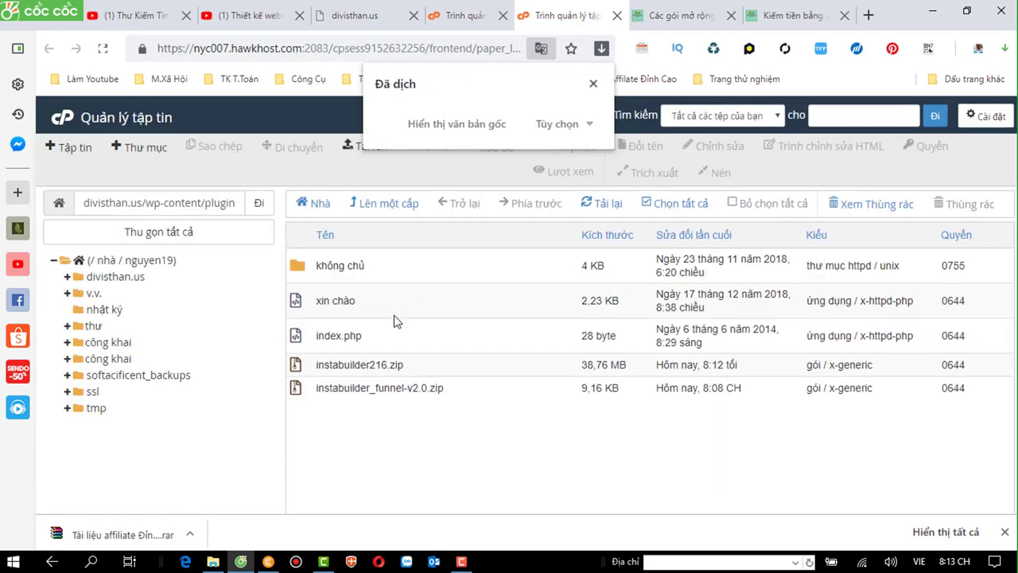
left_click(453, 125)
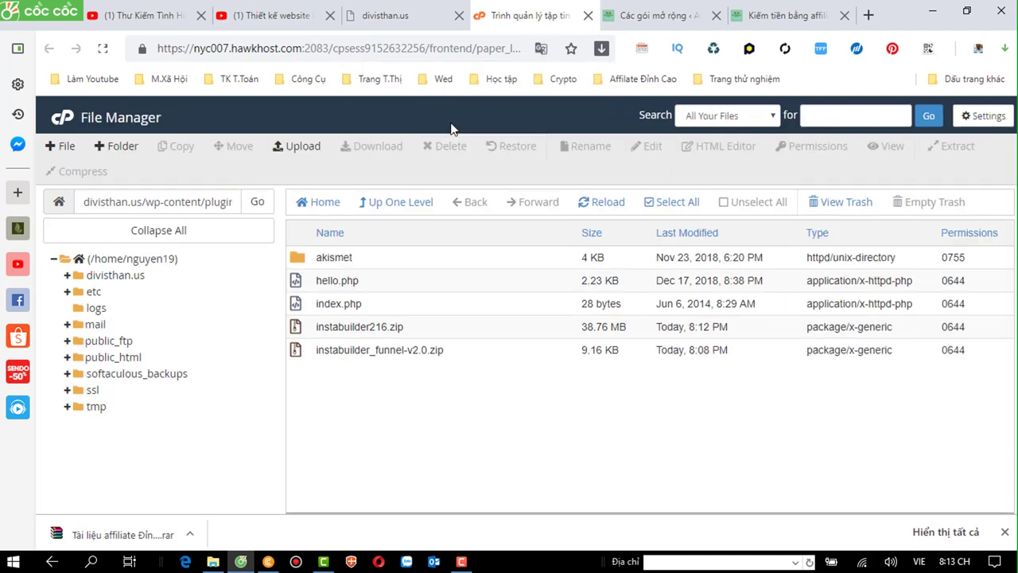
- Browse from the divisthan.us folder through wp-content to the plugins folder
left_click(111, 276)
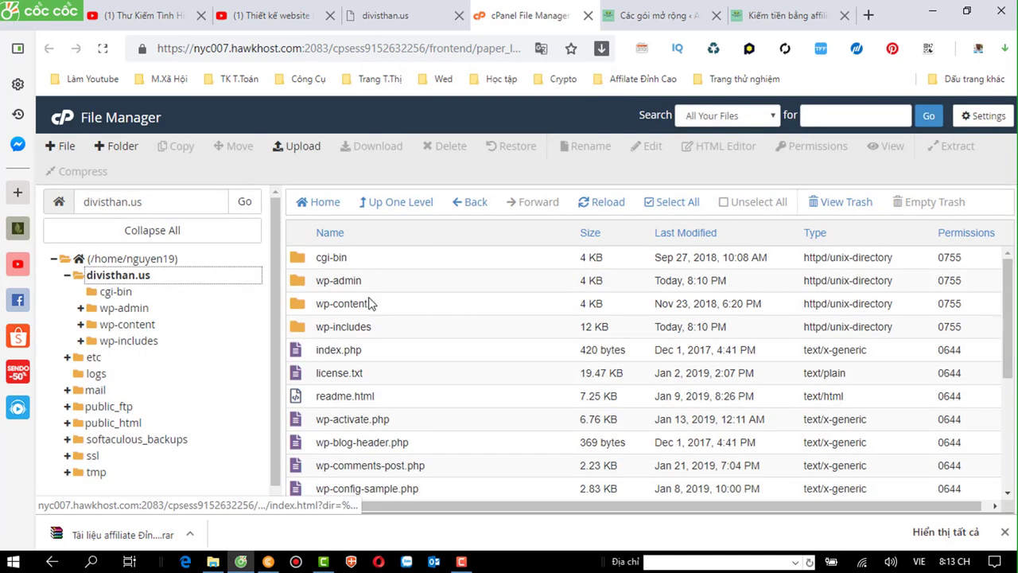
double_click(311, 305)
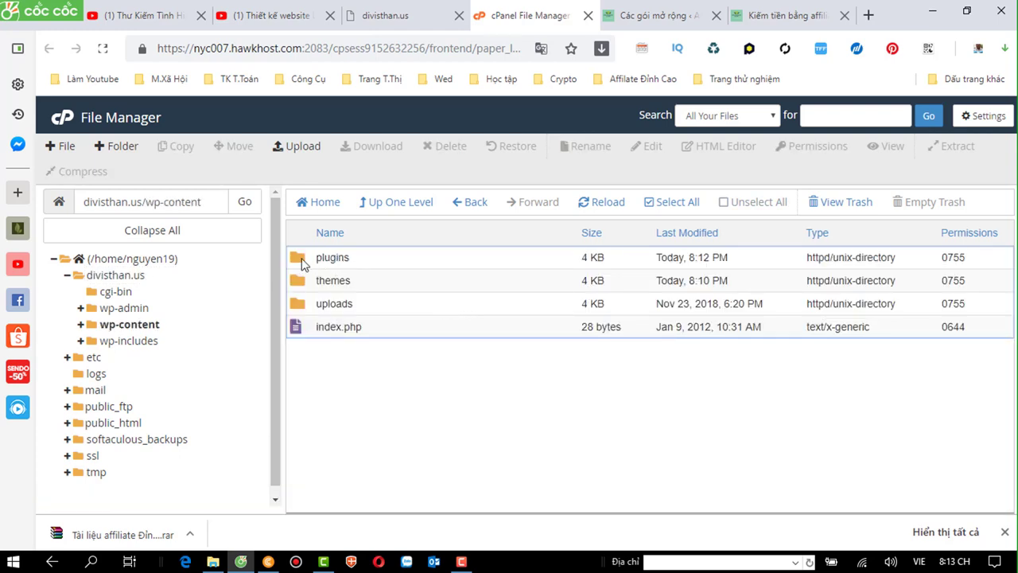
double_click(302, 263)
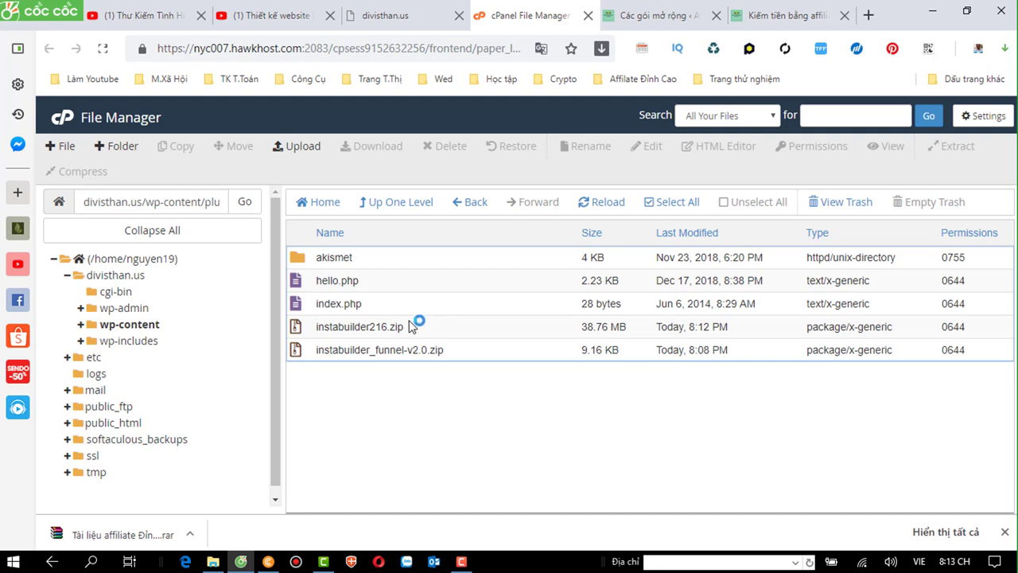
- Extract instabuilder216.zip into /divisthan.us/wp-content/plugins and dismiss the extraction results
left_click(301, 330)
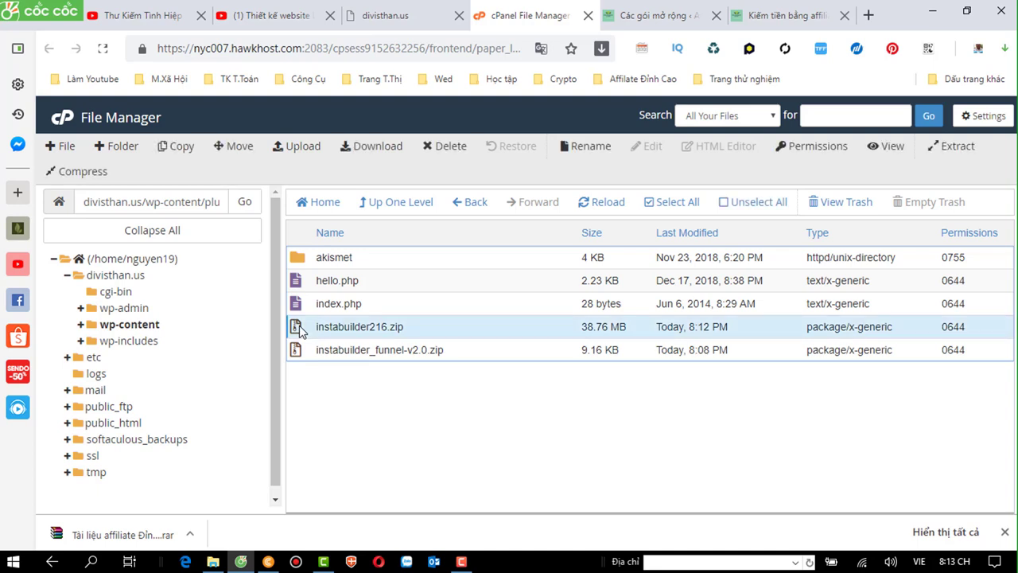
right_click(300, 331)
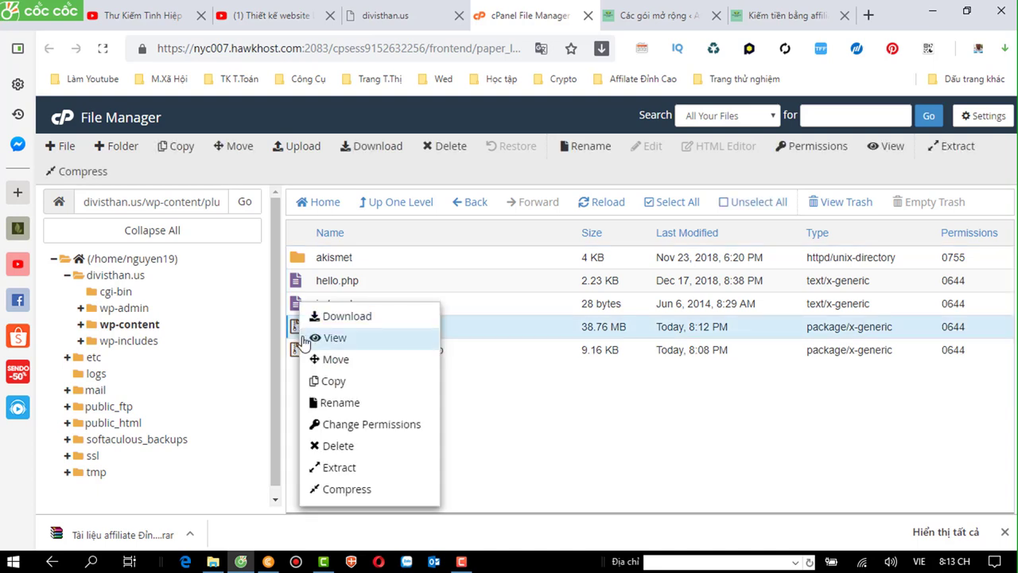
left_click(337, 469)
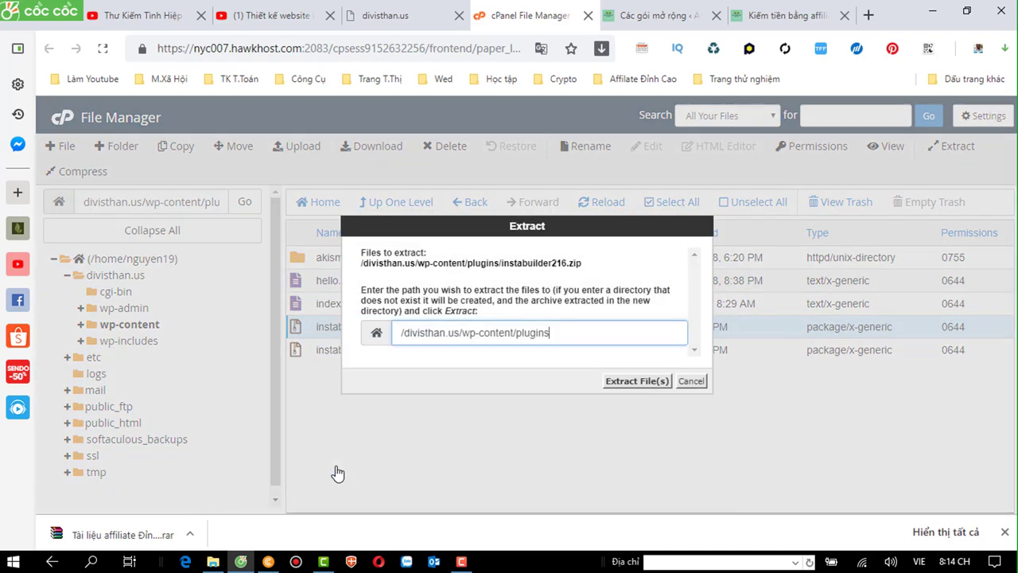
left_click(637, 381)
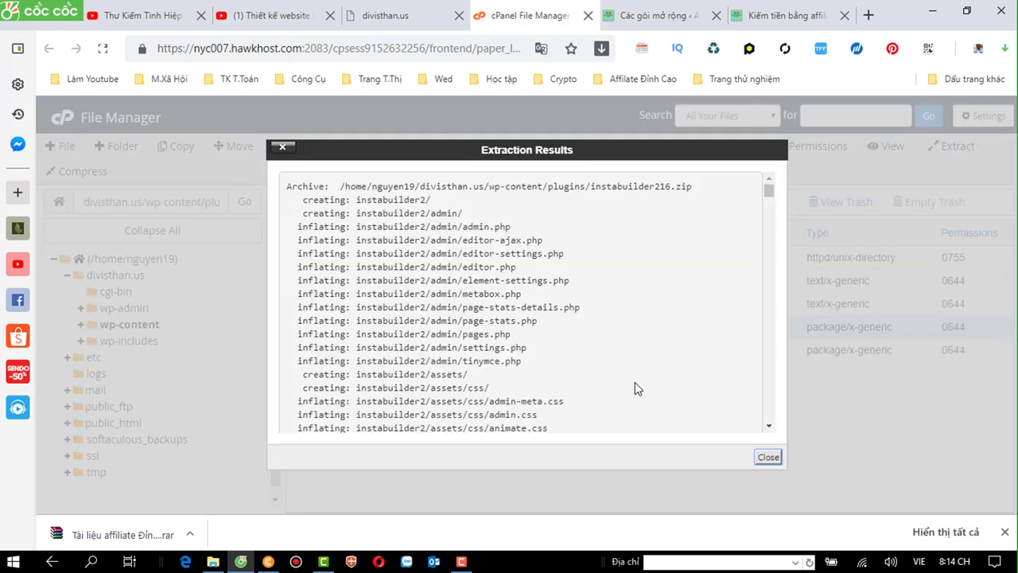
left_click(768, 458)
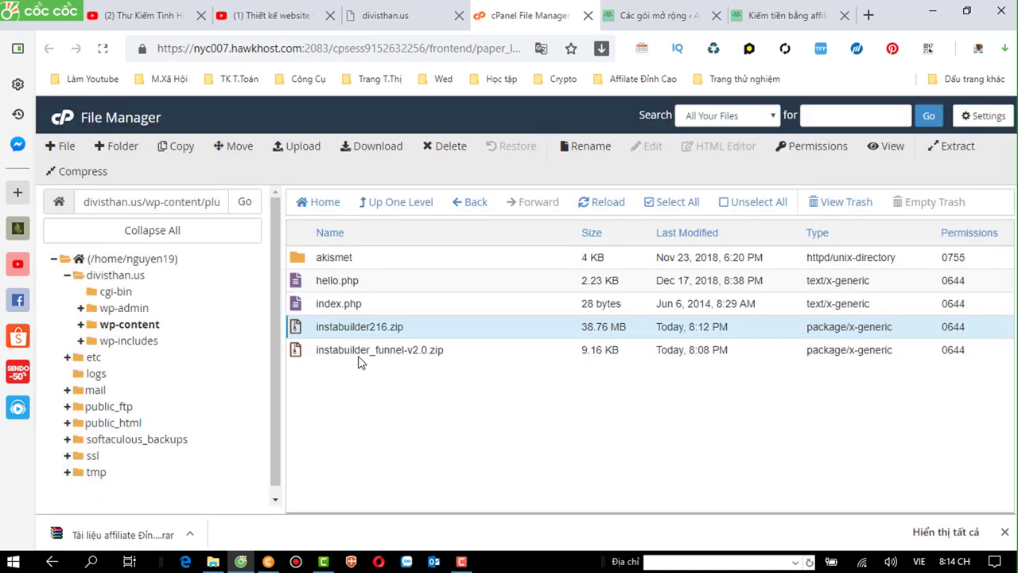
- Extract instabuilder_funnel-v2.0.zip into /divisthan.us/wp-content/plugins and dismiss the extraction results
left_click(296, 351)
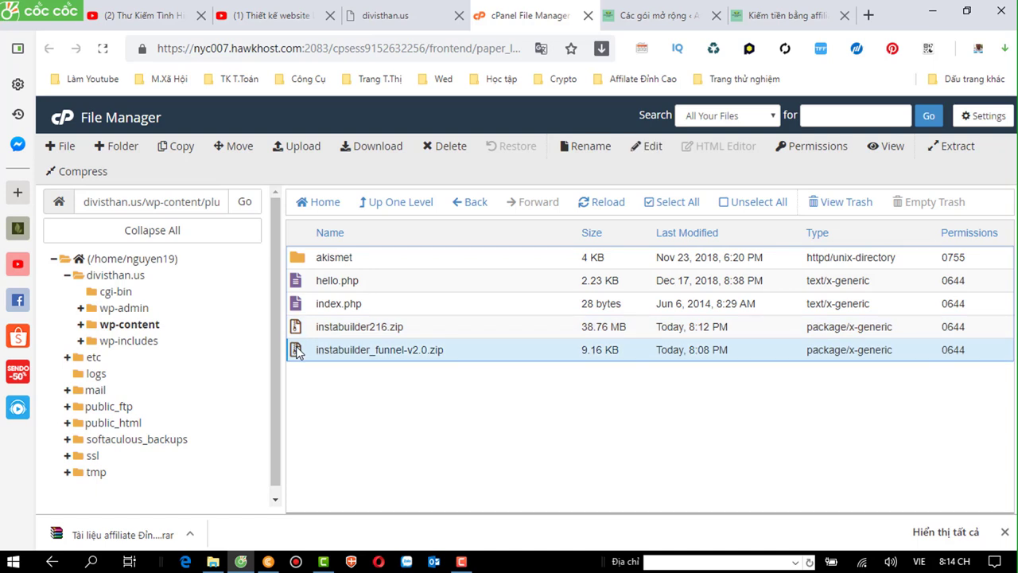
right_click(296, 350)
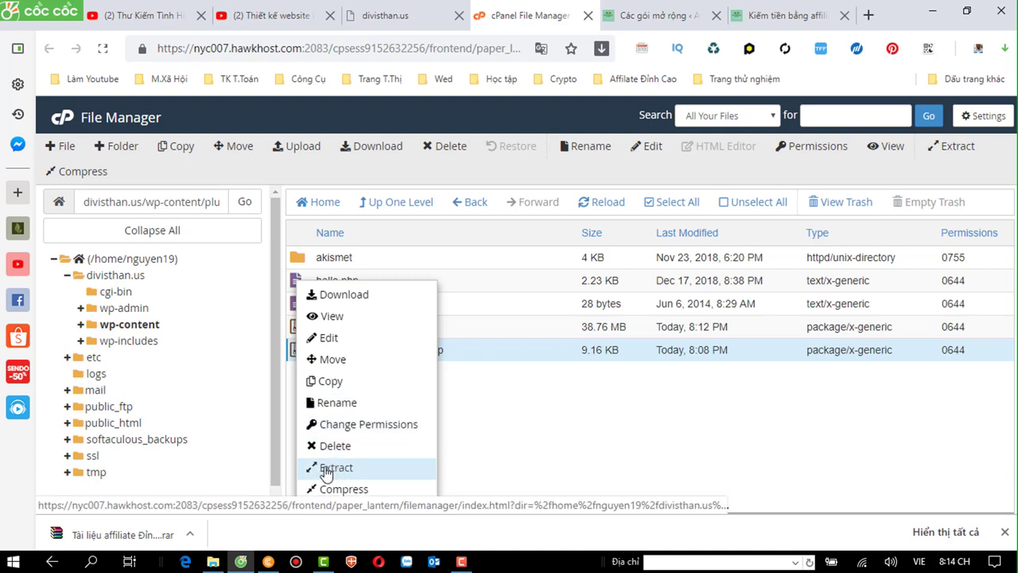
left_click(326, 469)
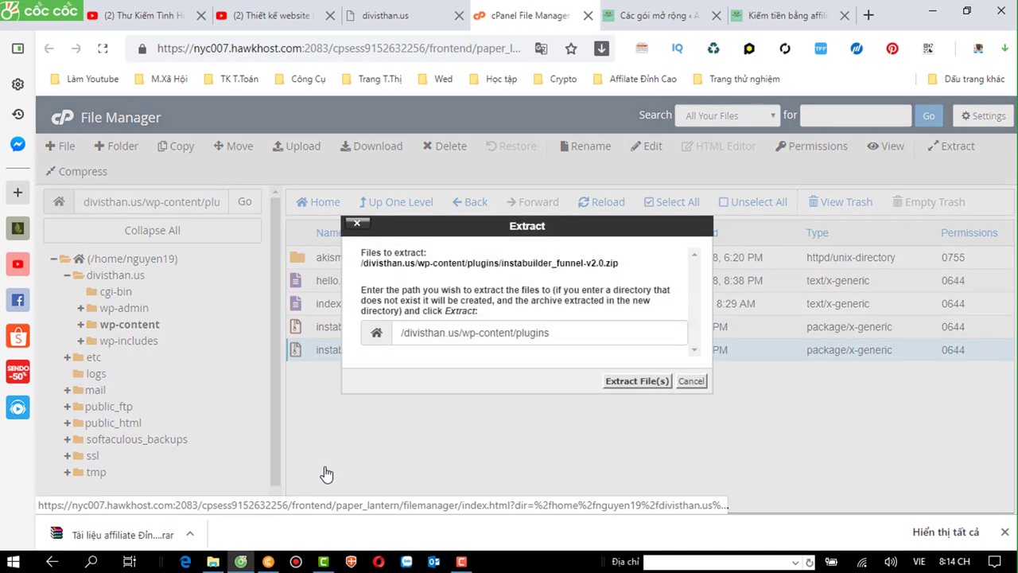
left_click(640, 383)
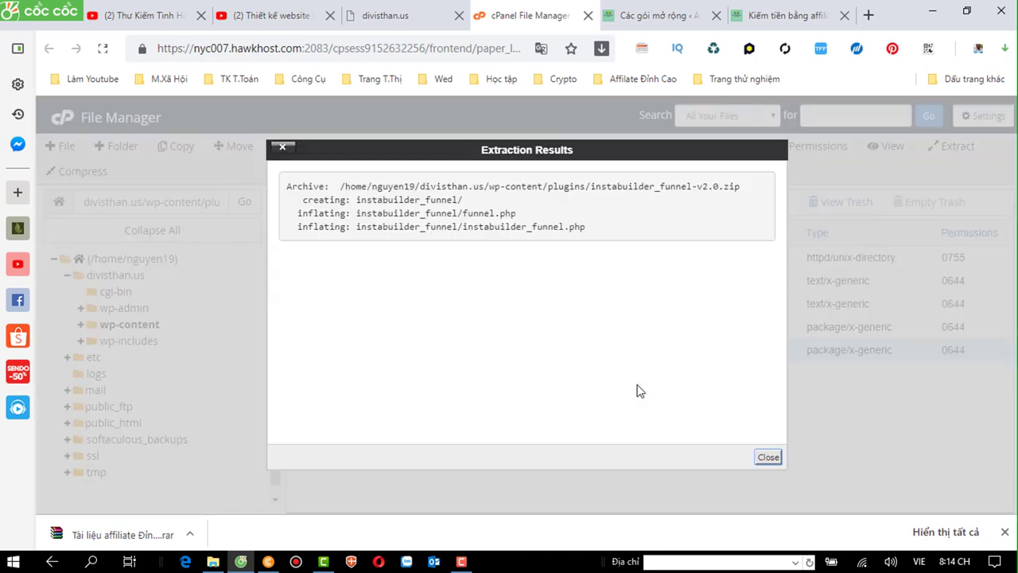
left_click(768, 456)
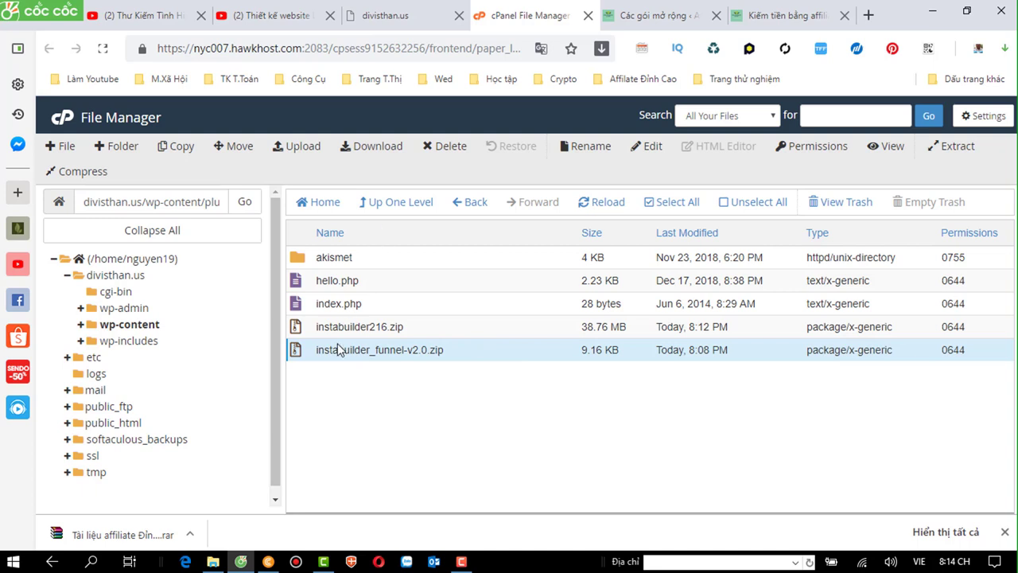
- Load the Quản Trị hosting bookmark in the divisthan.us browser tab and log in to cPanel with the saved credentials
left_click(398, 15)
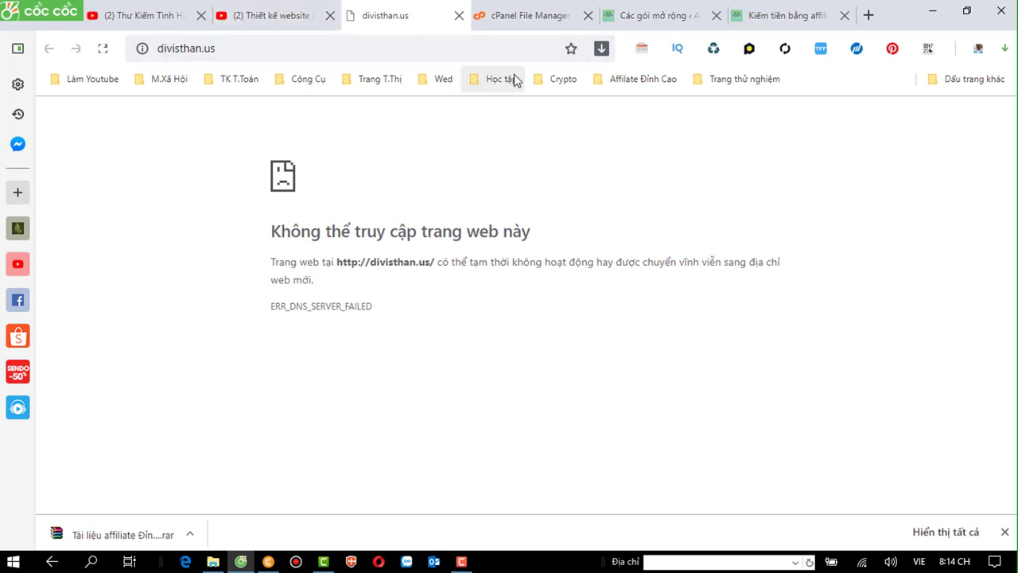
left_click(612, 79)
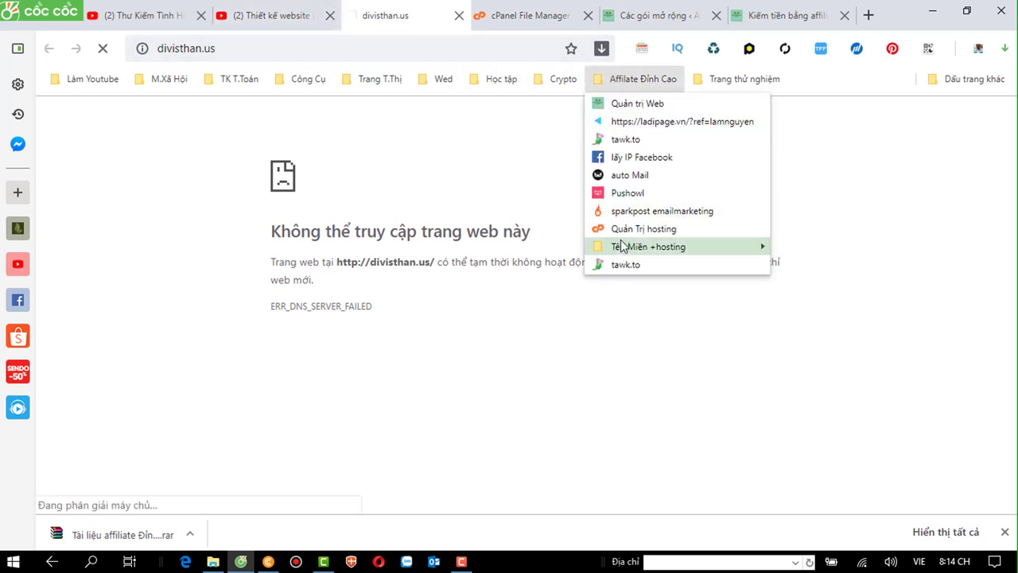
left_click(615, 229)
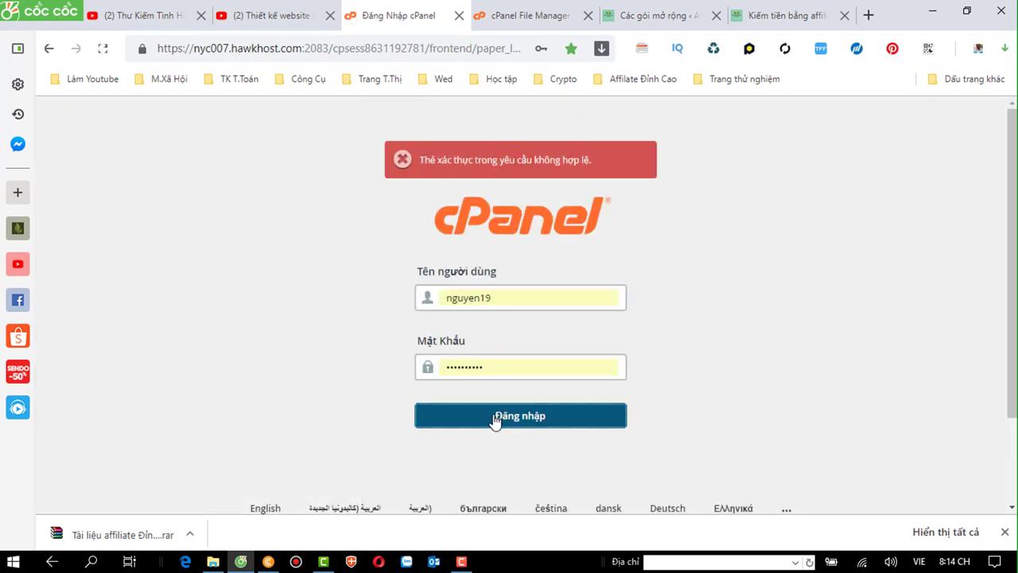
left_click(494, 415)
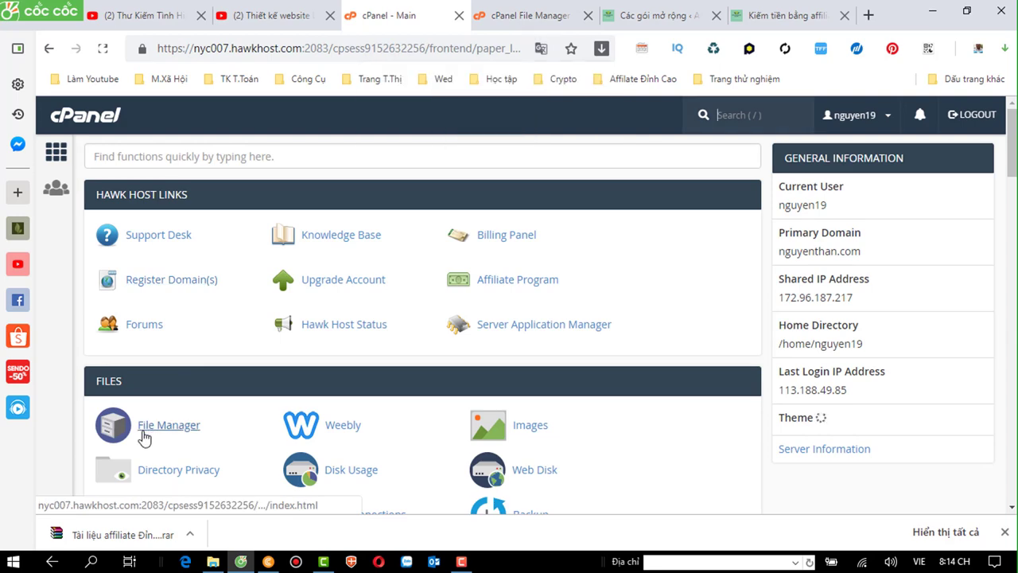
left_click(149, 430)
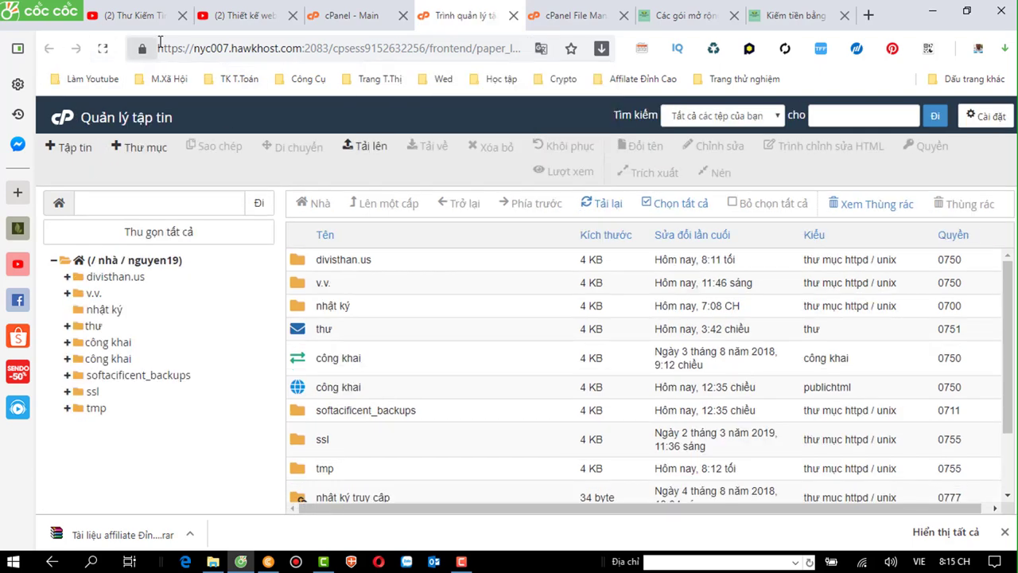
left_click(374, 24)
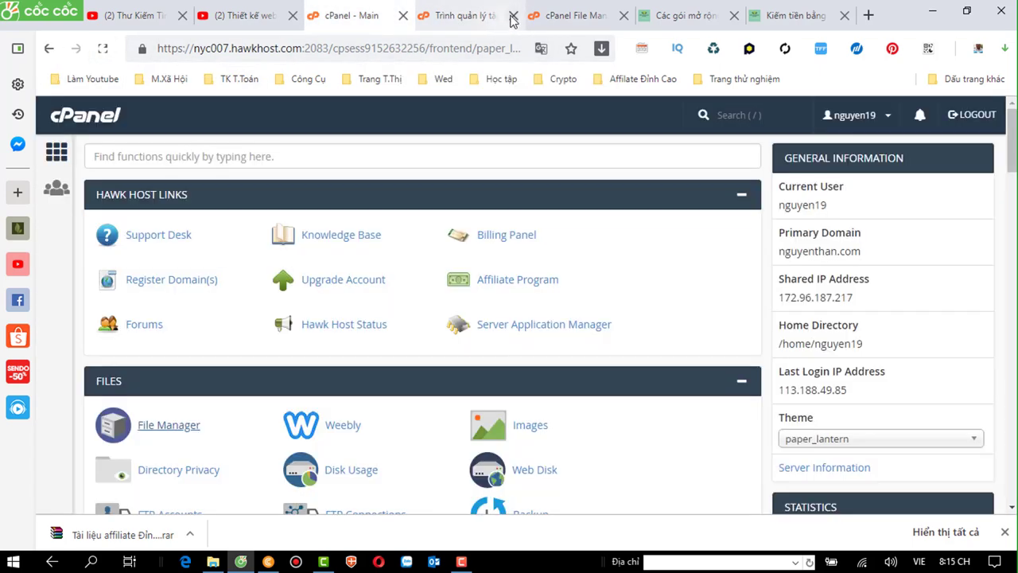
left_click(513, 15)
- Open the WordPress page of the Softaculous installer from cPanel and show its current installations
scroll(277, 425, "down", 8)
scroll(277, 424, "down", 18)
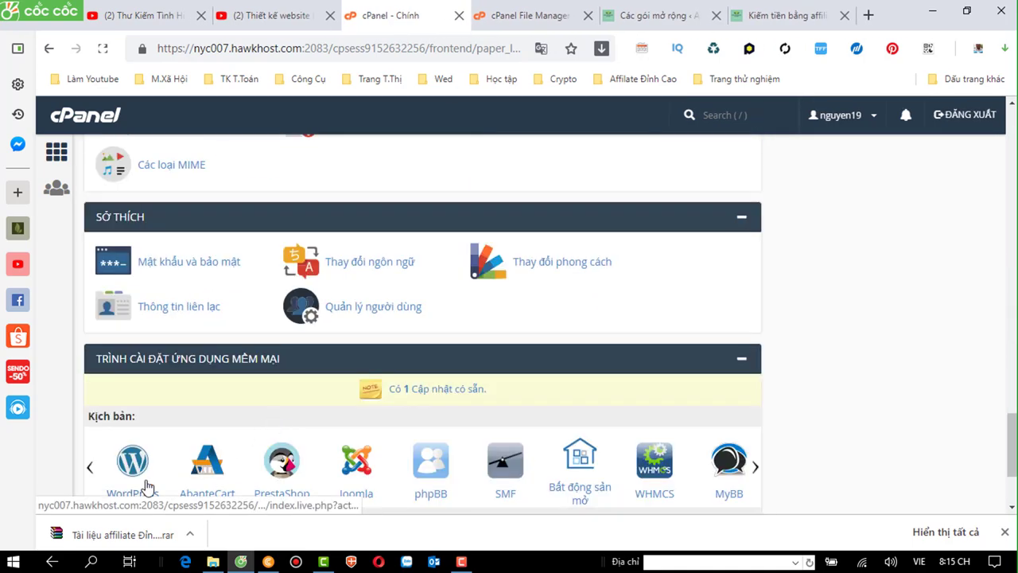
left_click(137, 475)
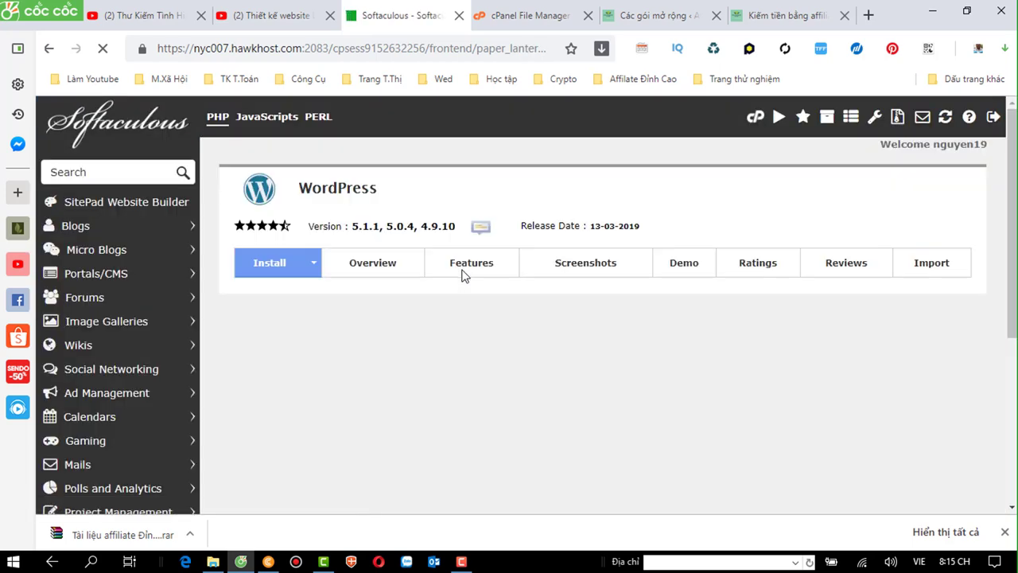
scroll(620, 336, "down", 5)
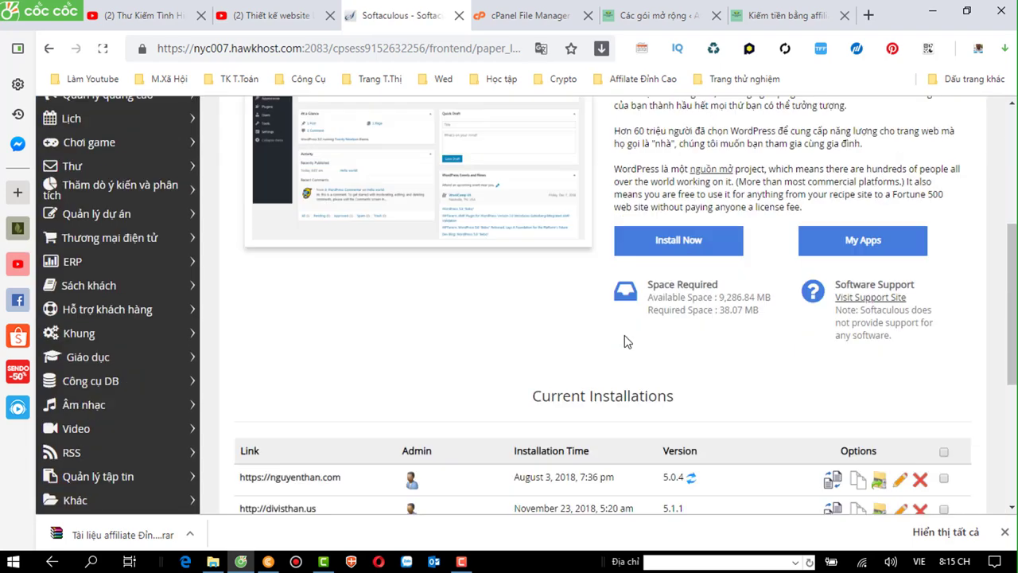
scroll(634, 335, "down", 2)
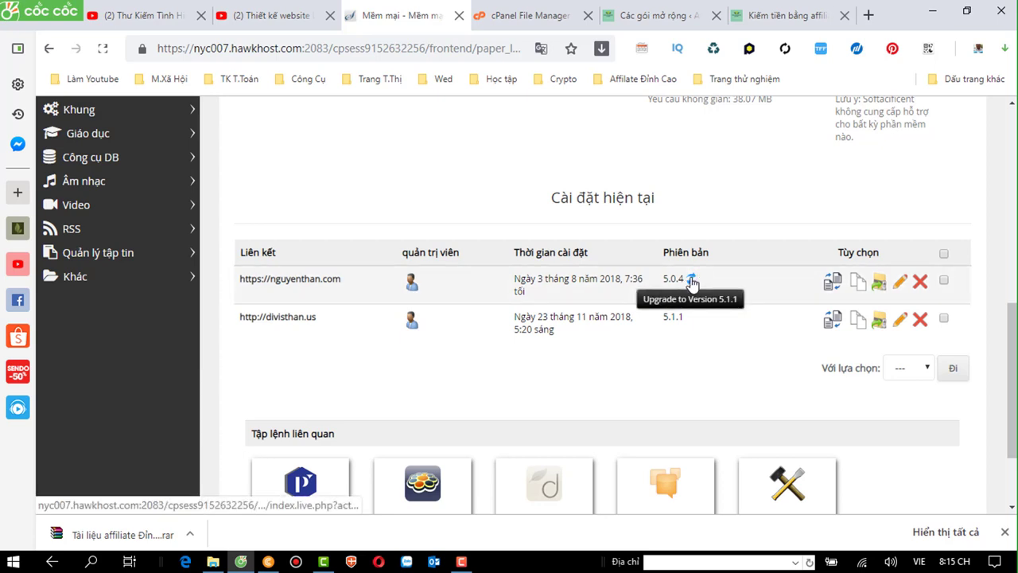
- Open the WordPress upgrade page for nguyenthan.com and return to the installations list
left_click(692, 280)
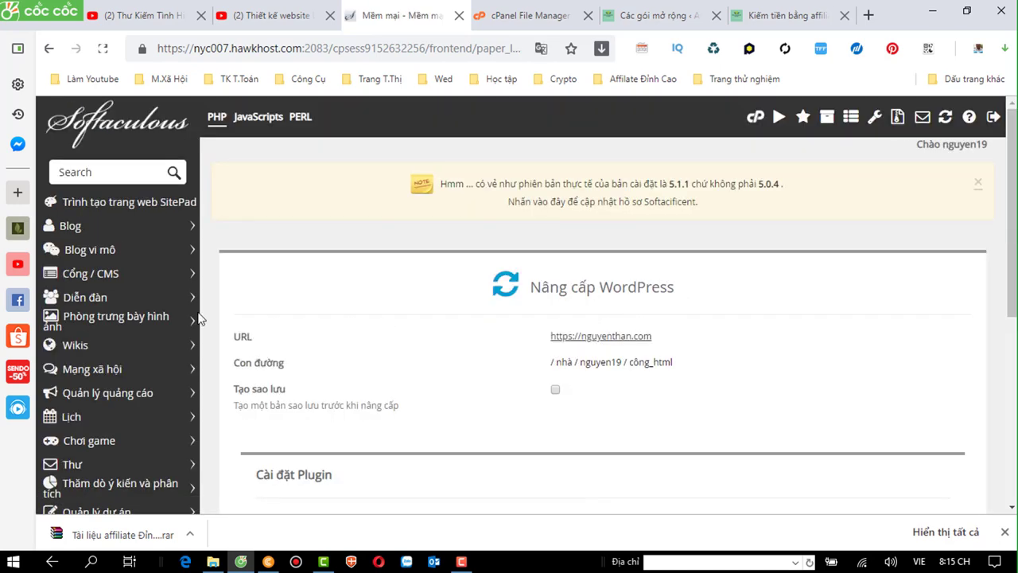
left_click(47, 50)
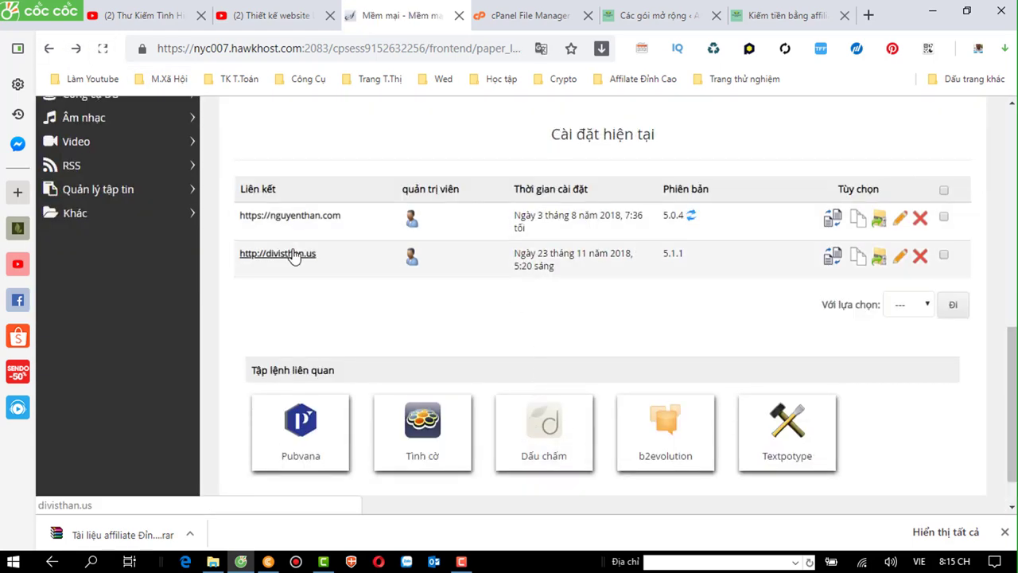
- Try to open the WordPress admin of divisthan.us from the installations list, then close its tab
left_click(410, 259)
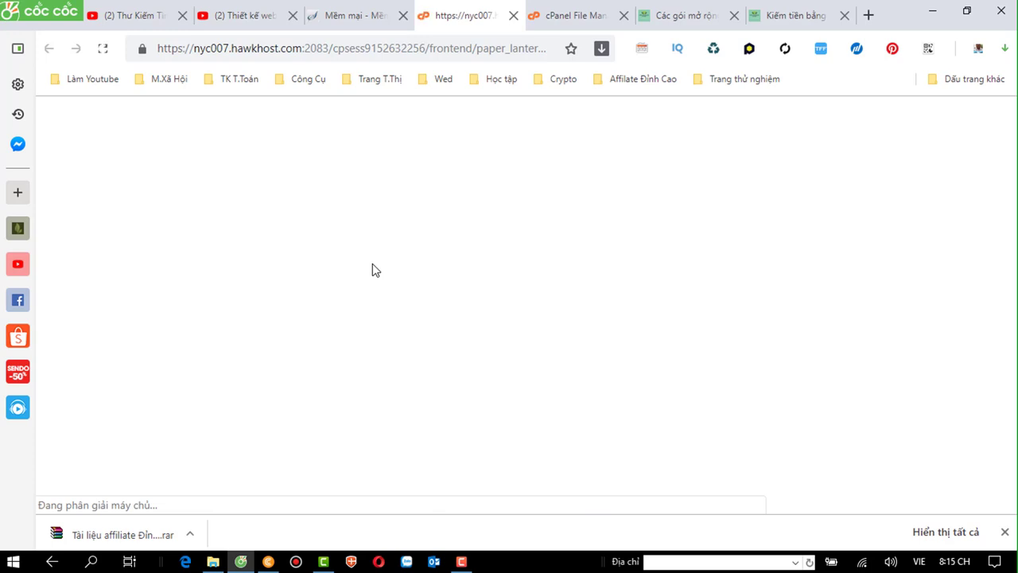
left_click(358, 15)
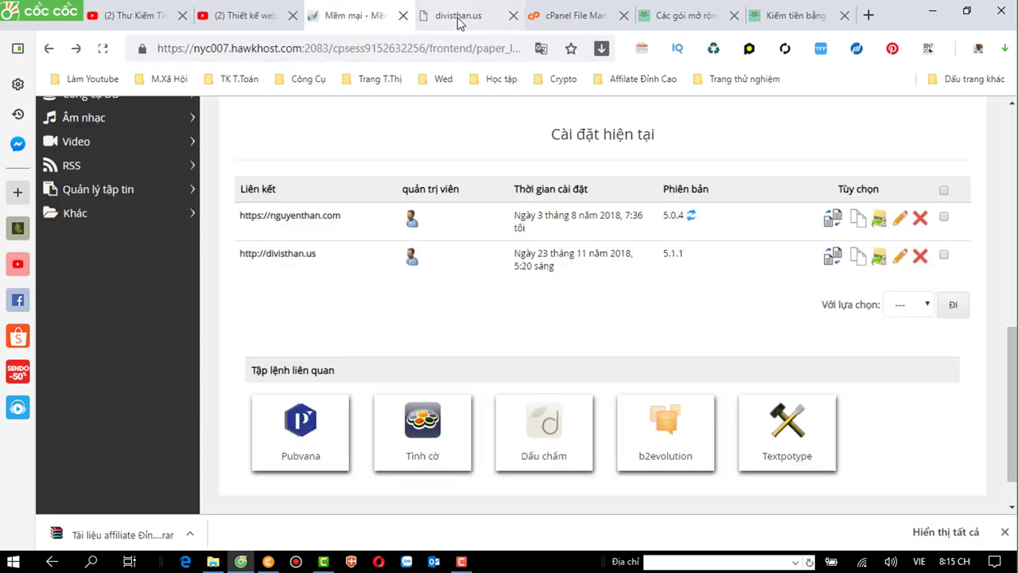
left_click(513, 15)
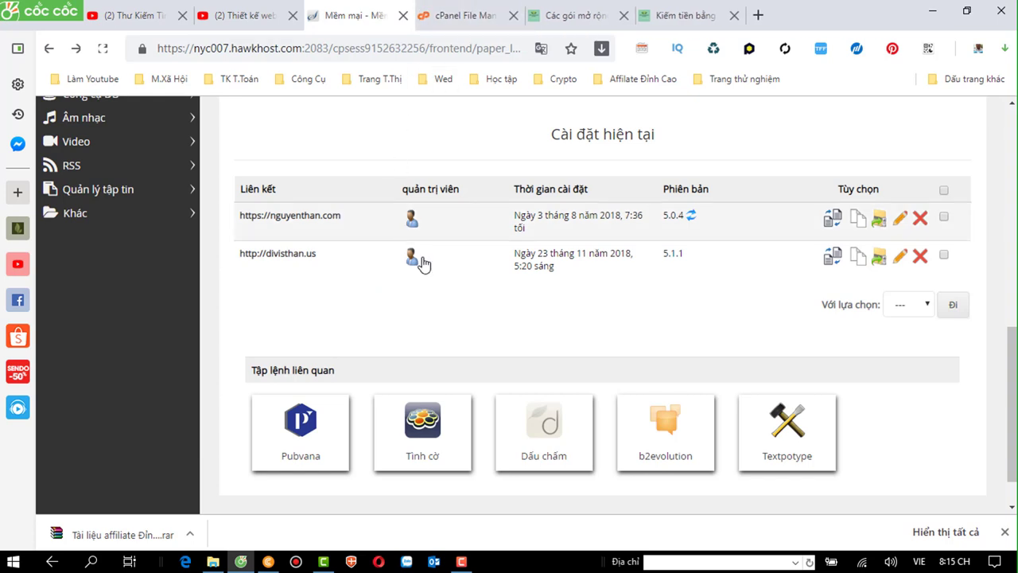
- Open the installation details of divisthan.us for editing and look through them to the admin URL
left_click(903, 262)
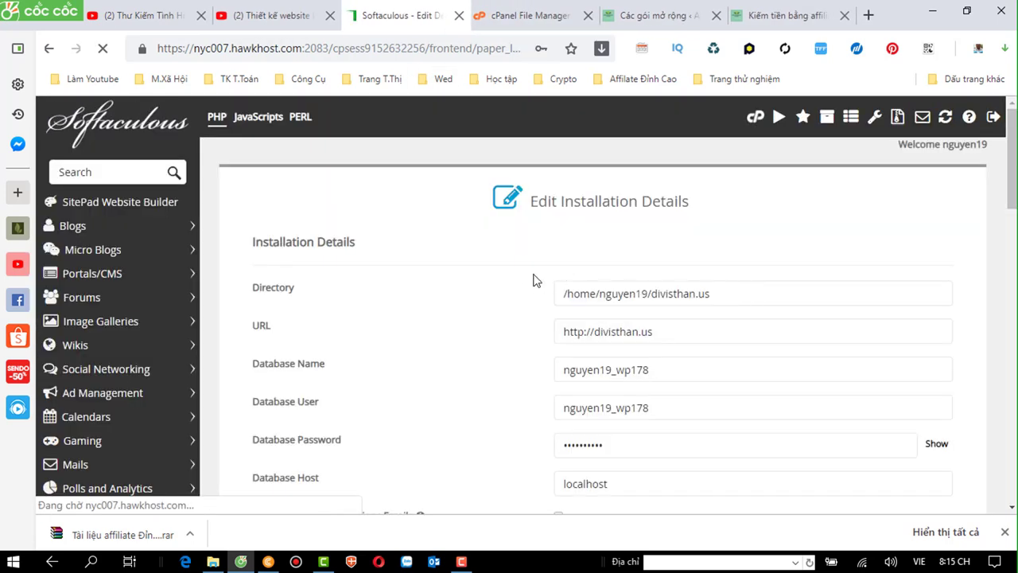
left_click(570, 294)
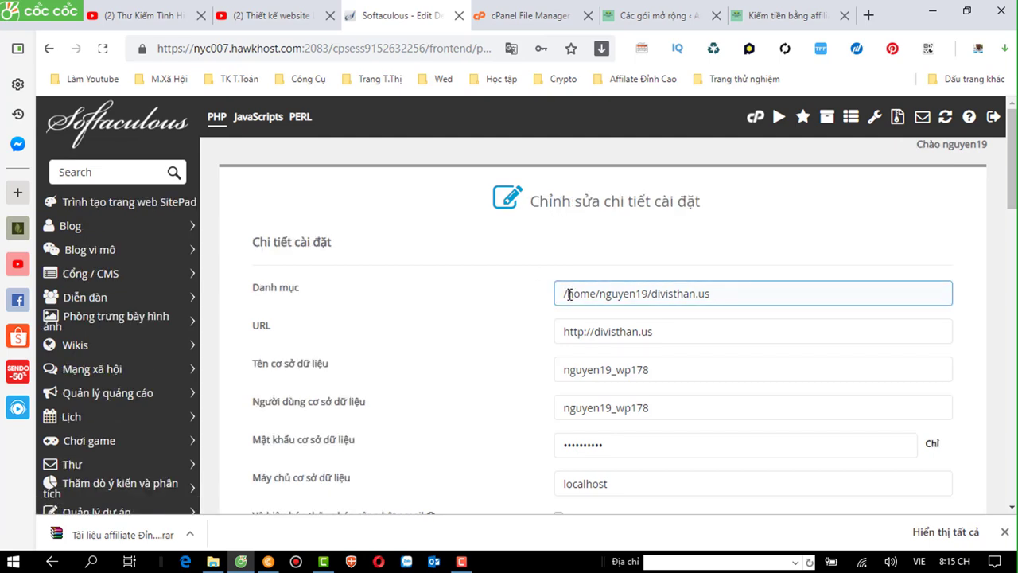
scroll(569, 296, "down", 10)
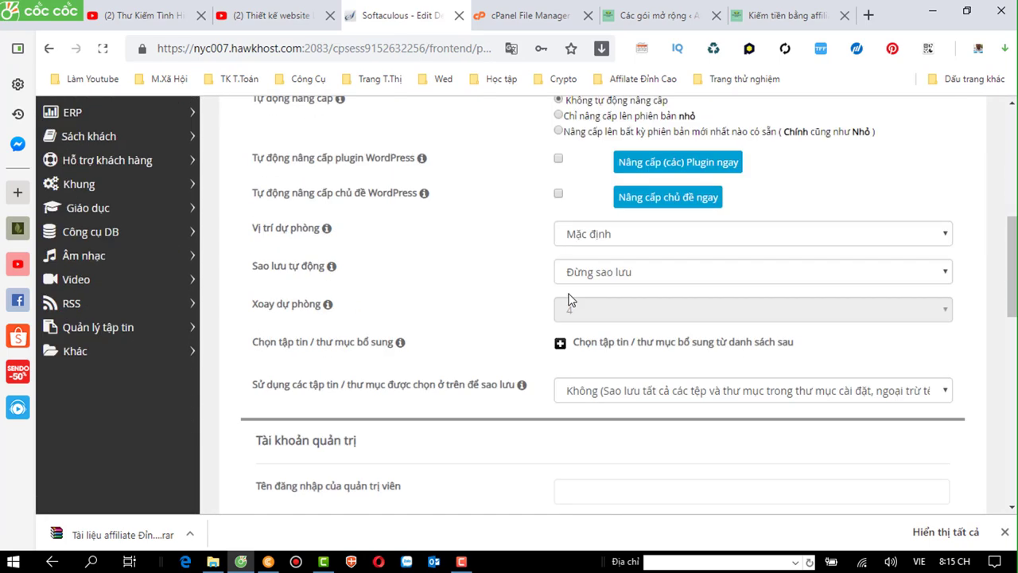
scroll(570, 300, "down", 4)
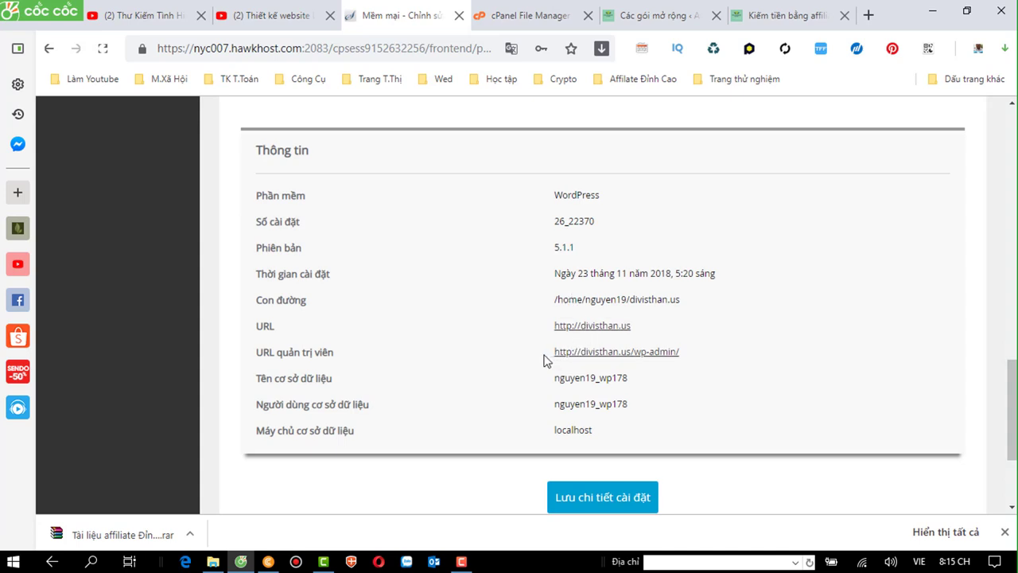
left_click_drag(549, 359, 646, 356)
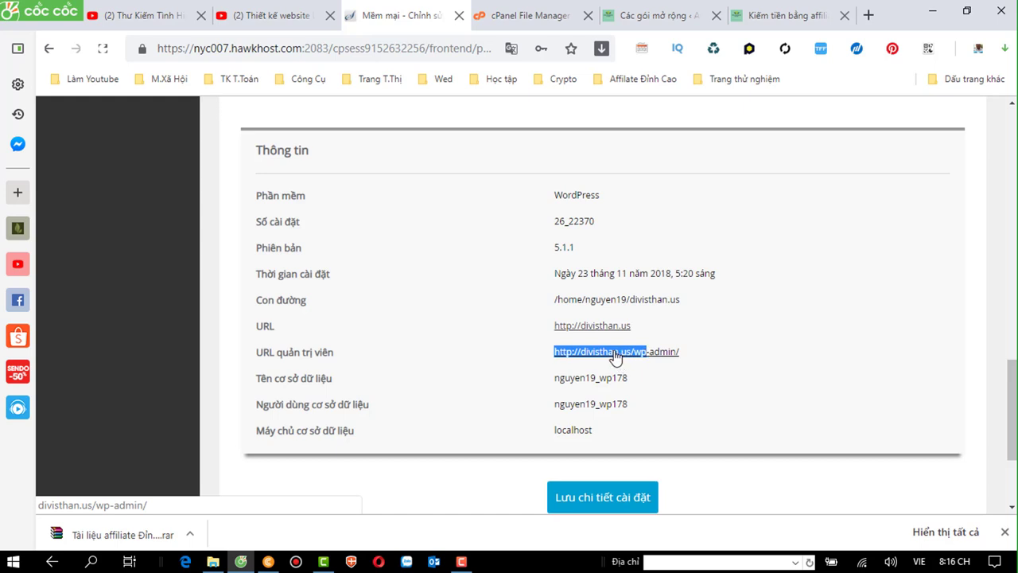
- Save the divisthan.us installation details, store the login in the browser, and return to the WordPress overview
left_click(578, 499)
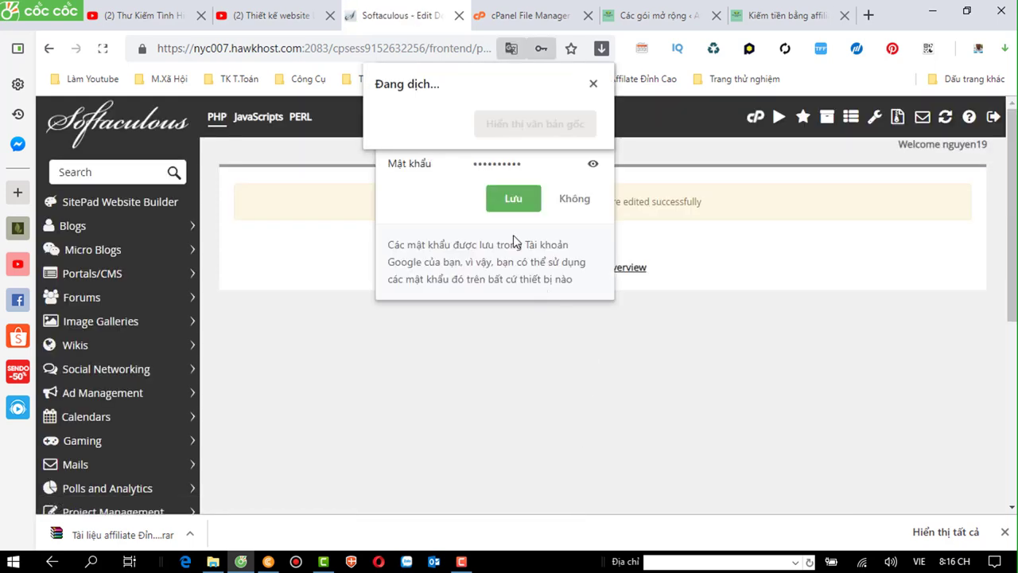
left_click(505, 196)
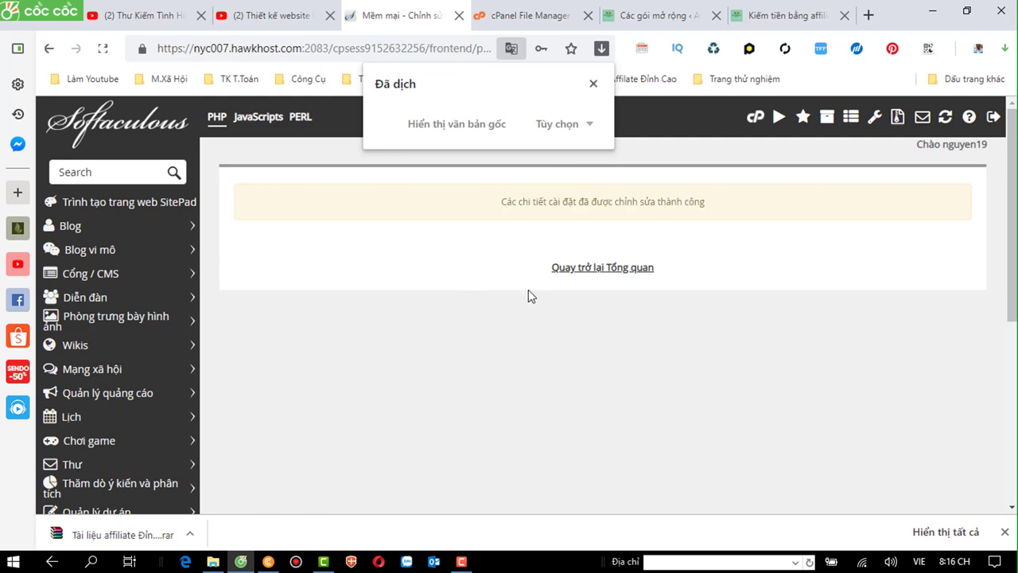
left_click(577, 270)
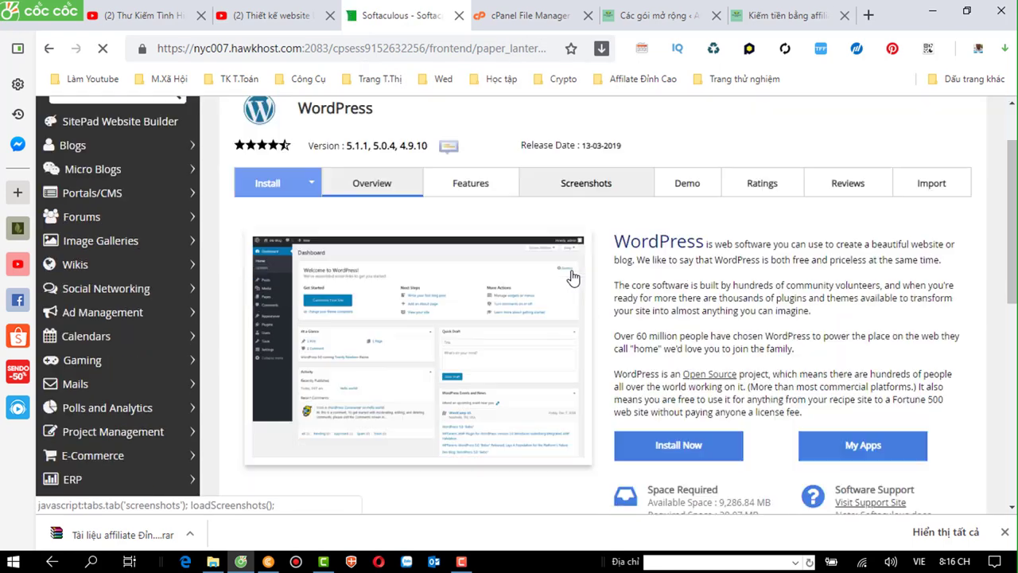
scroll(572, 275, "down", 10)
scroll(573, 276, "up", 4)
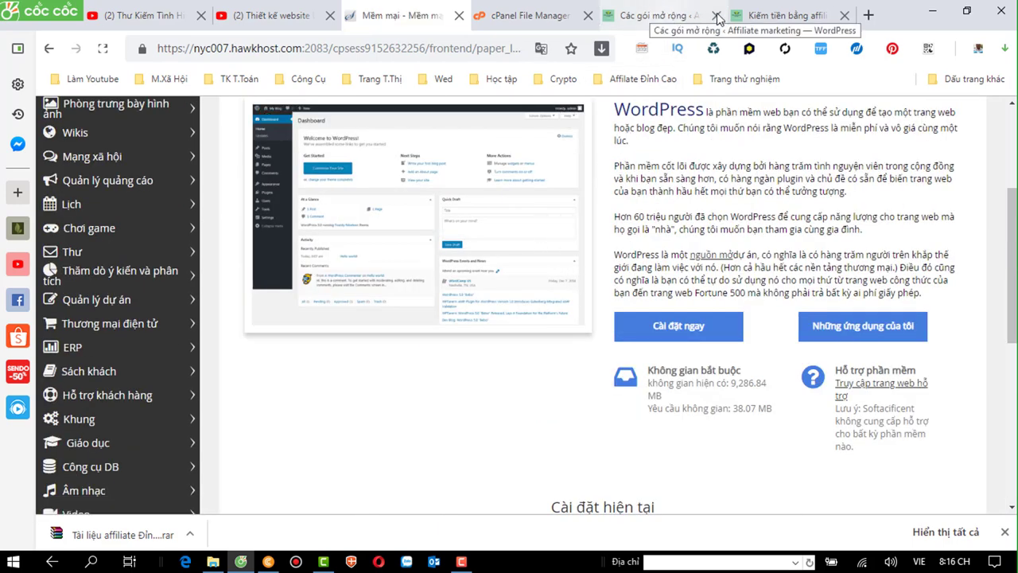
- Look through the installed plugins in the nguyenthan.com WordPress admin and open the InstaBuilder 2.0 dashboard
left_click(646, 17)
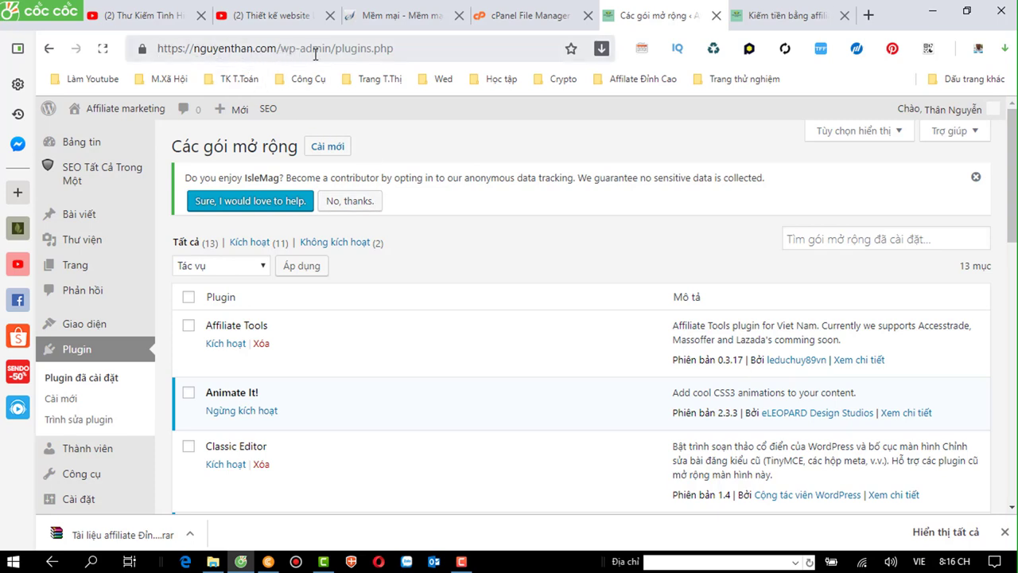
scroll(175, 332, "down", 2)
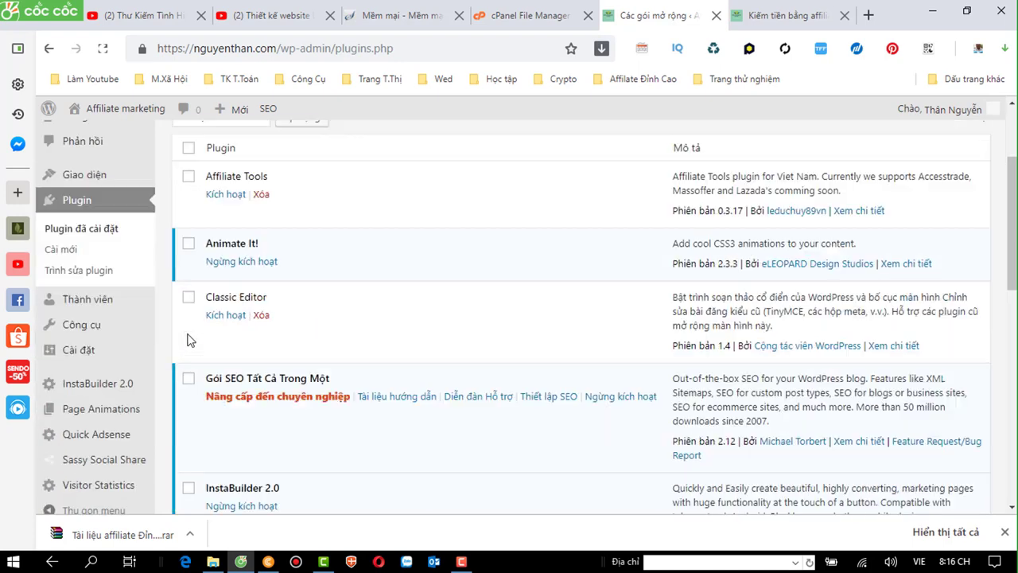
scroll(71, 394, "down", 1)
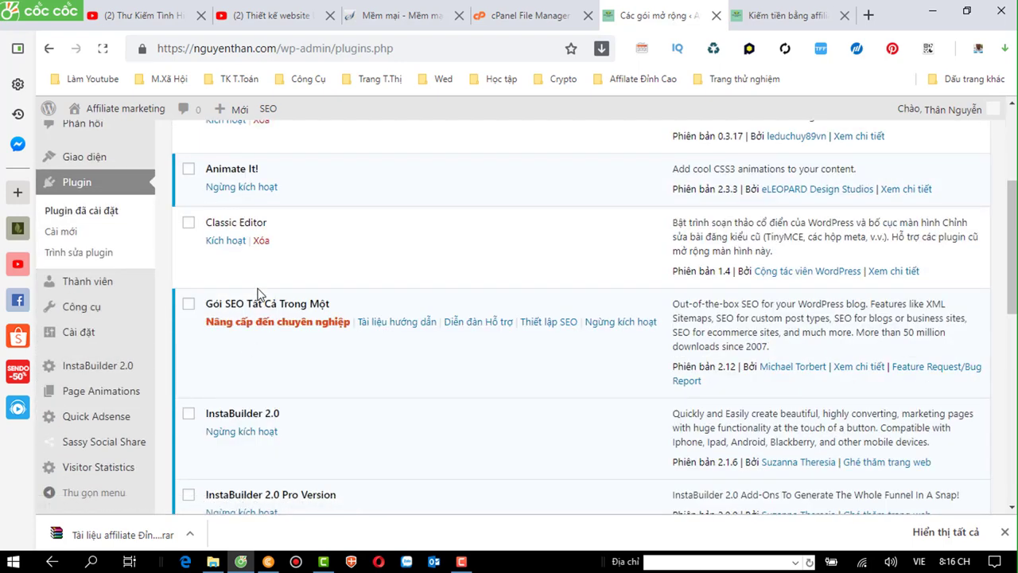
scroll(286, 294, "down", 4)
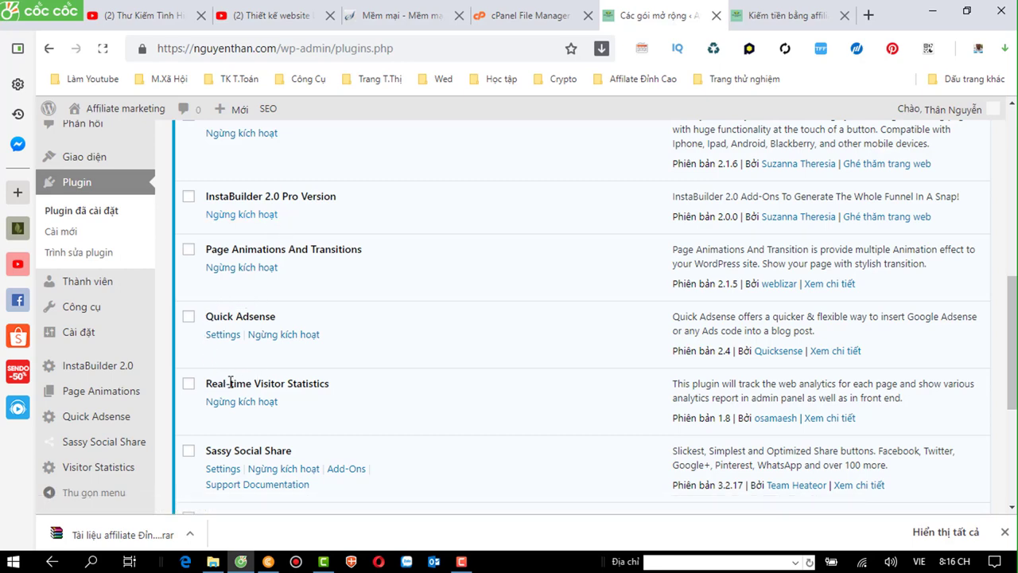
scroll(229, 383, "down", 2)
mouse_move(97, 373)
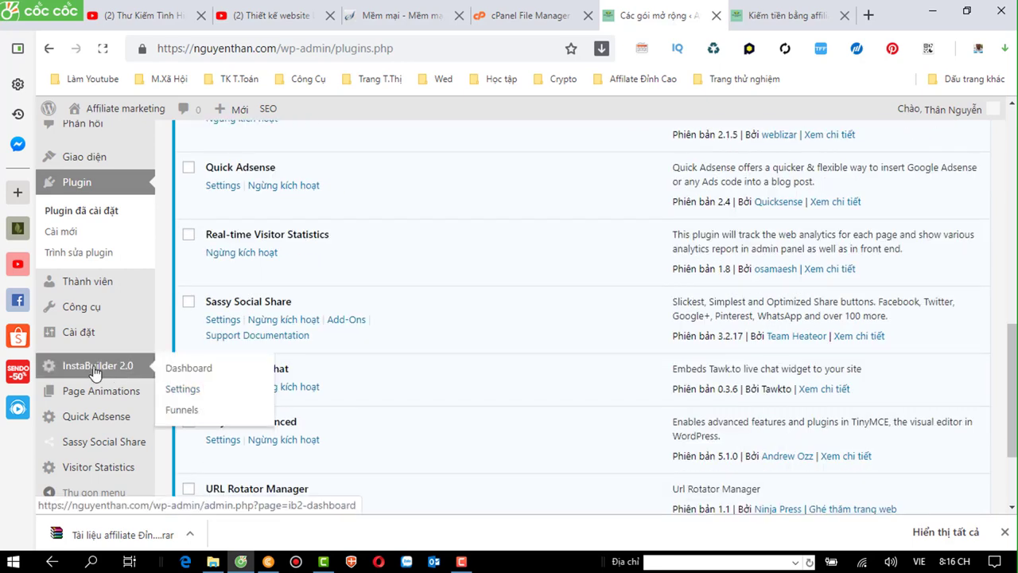
left_click(178, 370)
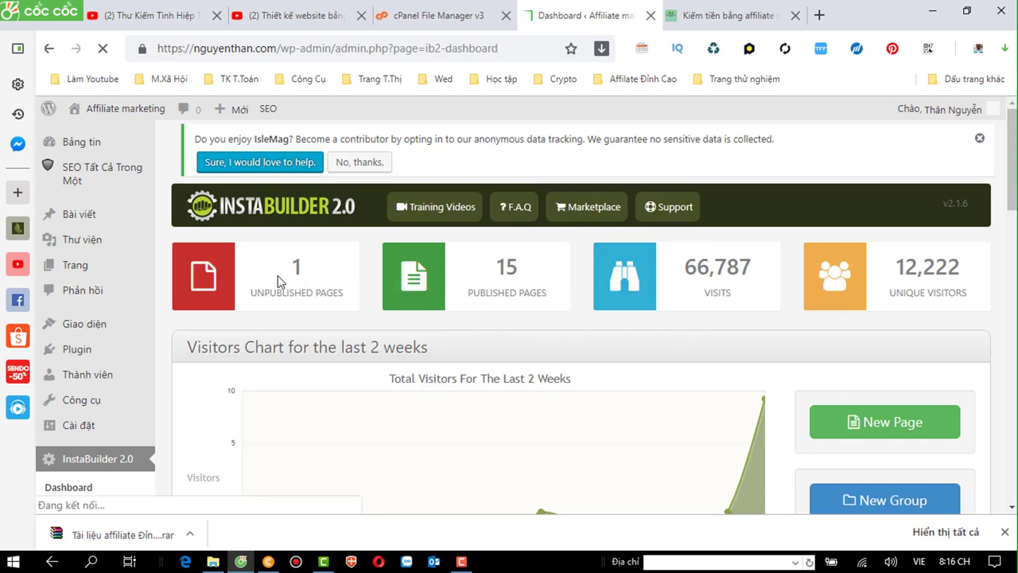
- Start a new page from the InstaBuilder 2.0 dashboard and look through the available templates
scroll(308, 278, "down", 1)
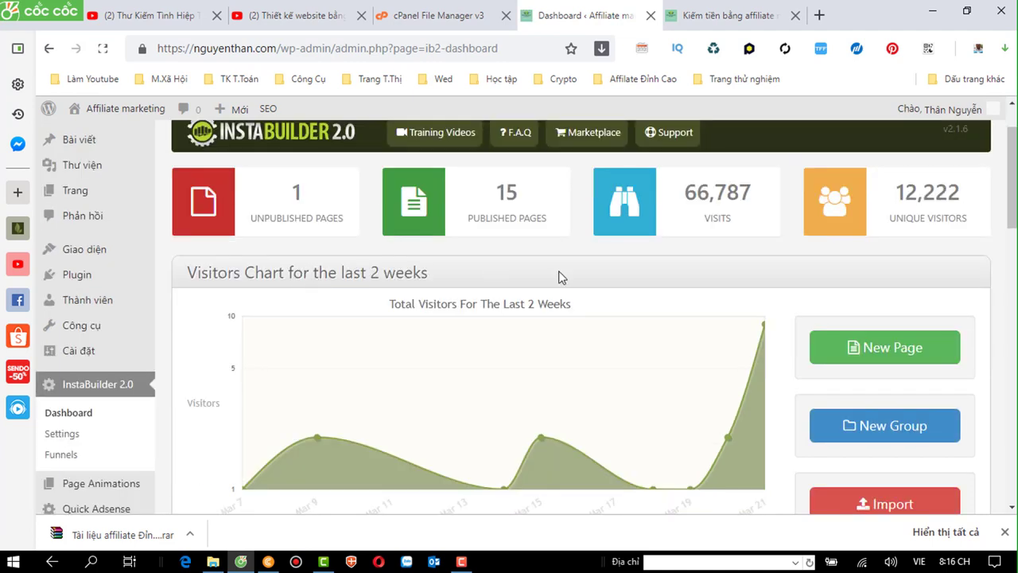
scroll(664, 269, "up", 1)
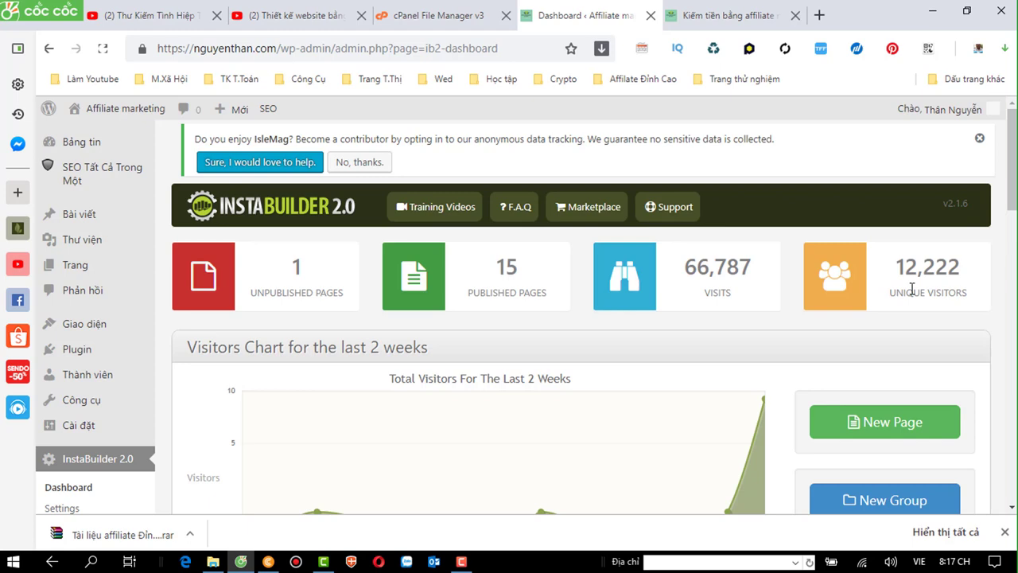
scroll(963, 405, "down", 2)
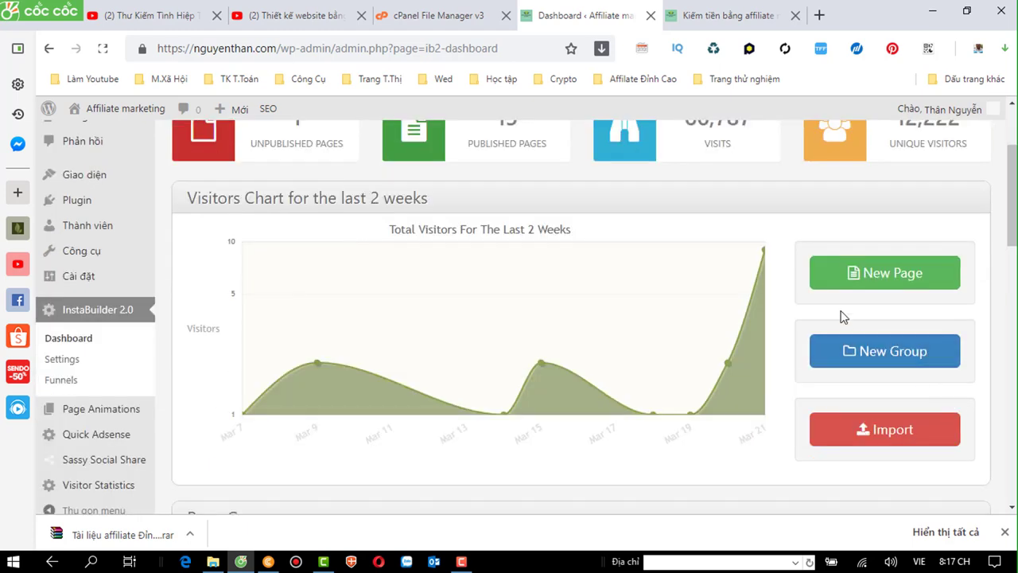
left_click(851, 274)
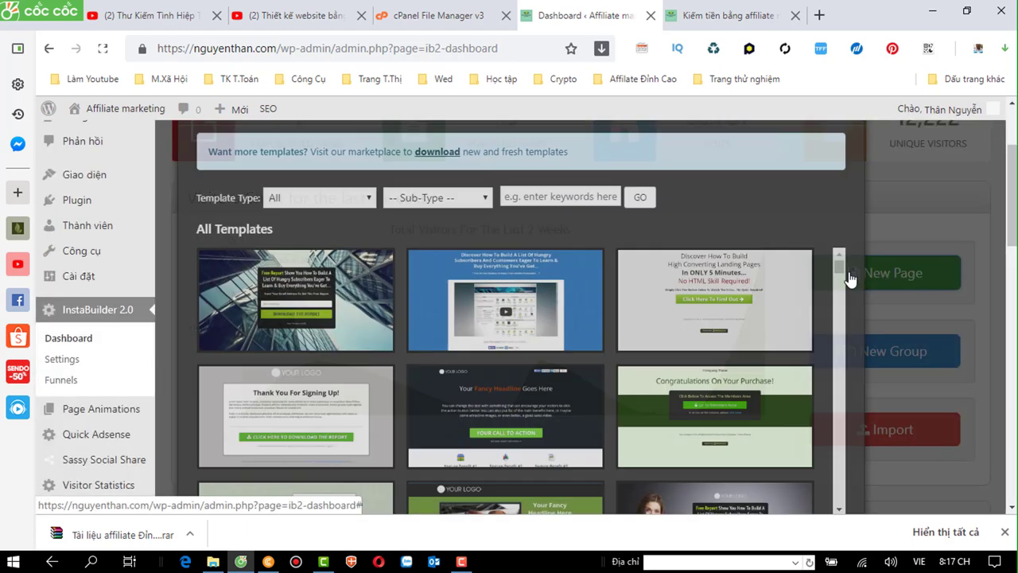
scroll(533, 358, "down", 5)
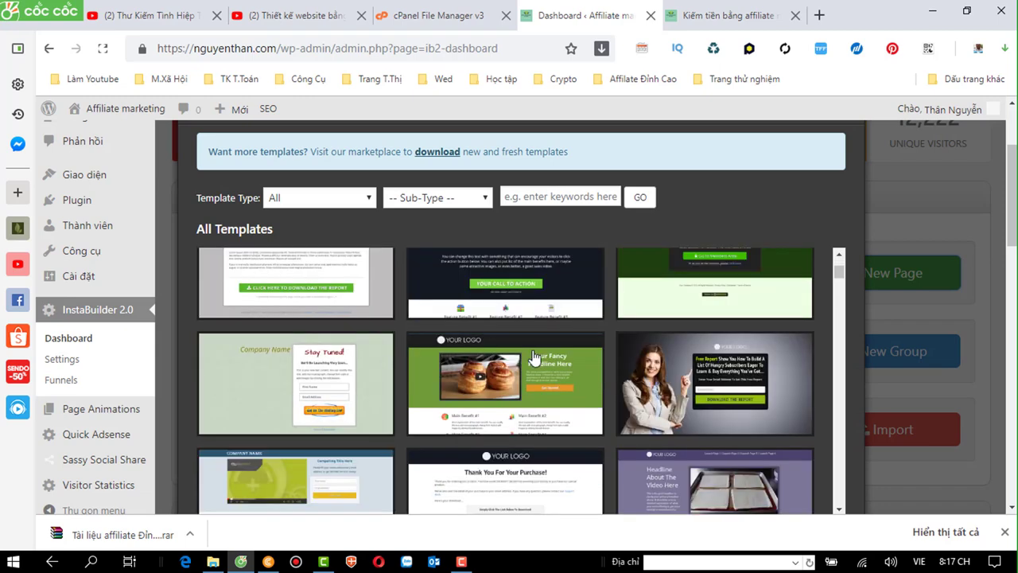
scroll(534, 357, "down", 6)
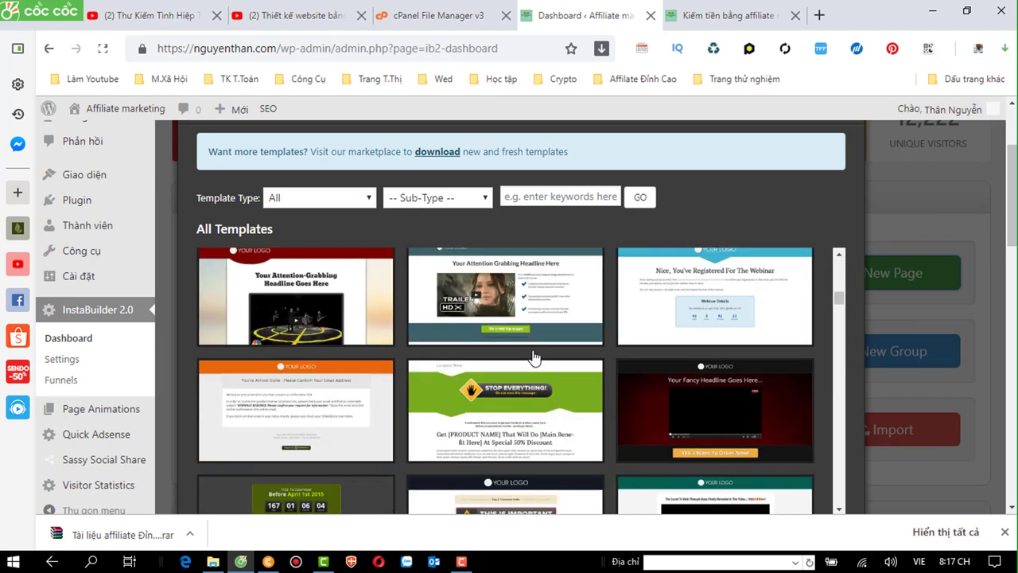
scroll(534, 358, "down", 4)
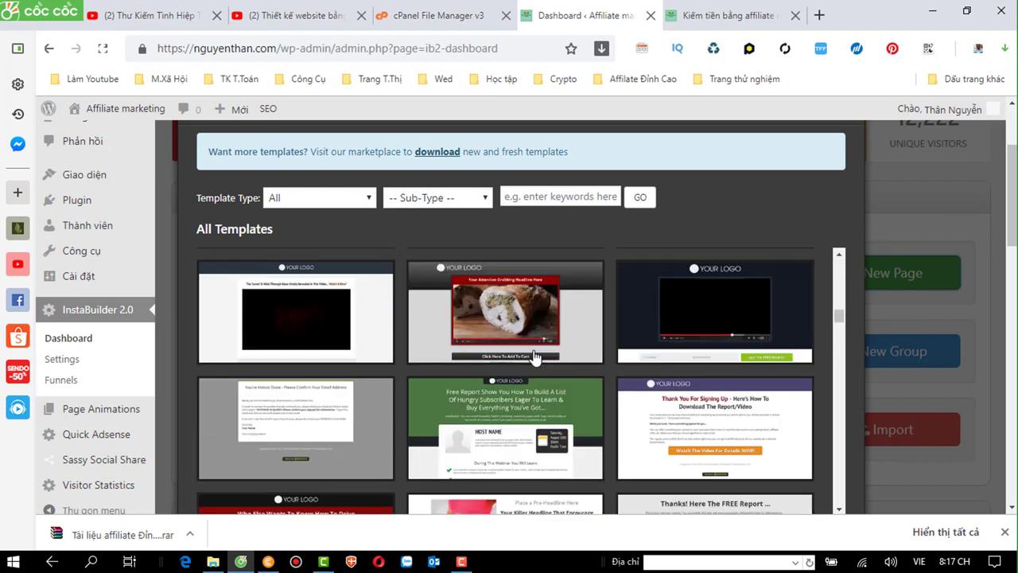
scroll(535, 358, "down", 4)
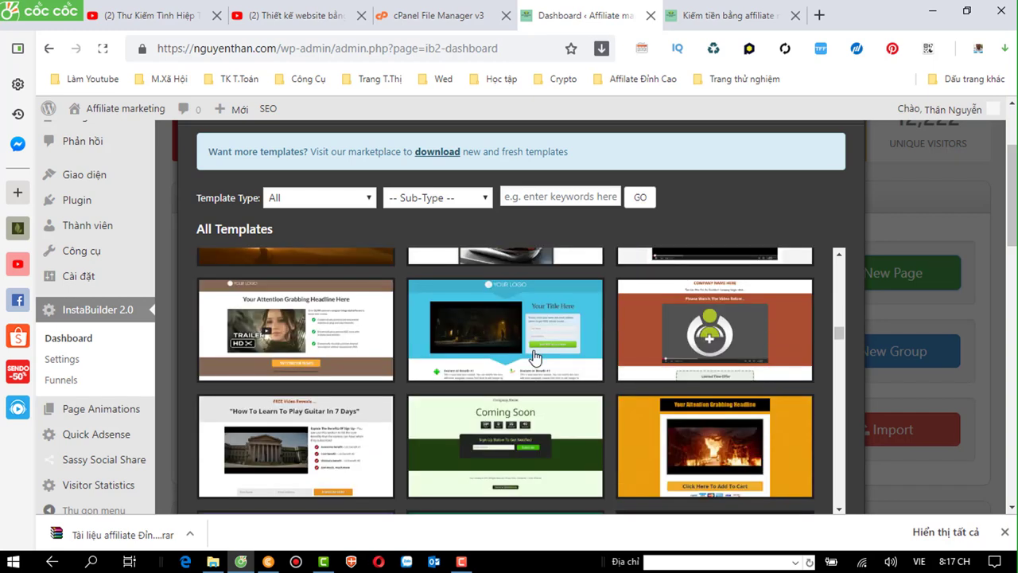
scroll(535, 356, "down", 4)
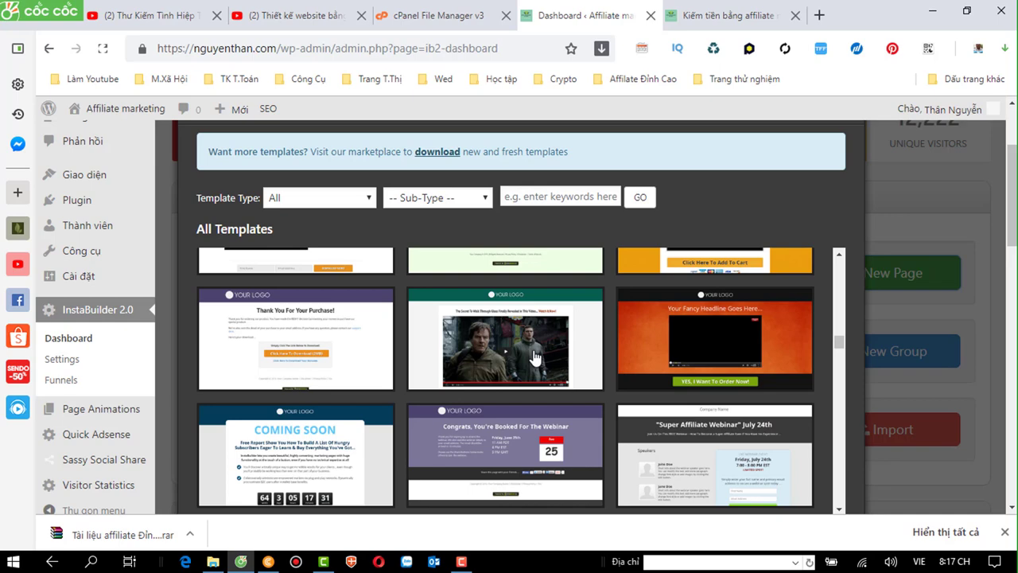
scroll(676, 311, "down", 5)
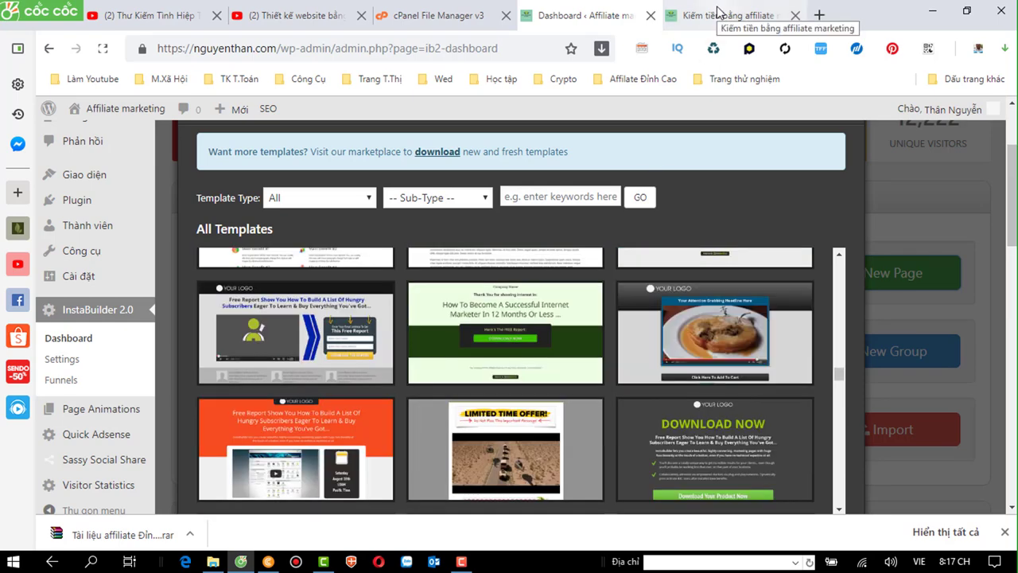
- Open the CryptoTab earnings page on the nguyenthan.com site and examine its layout from header to comments section
left_click(694, 16)
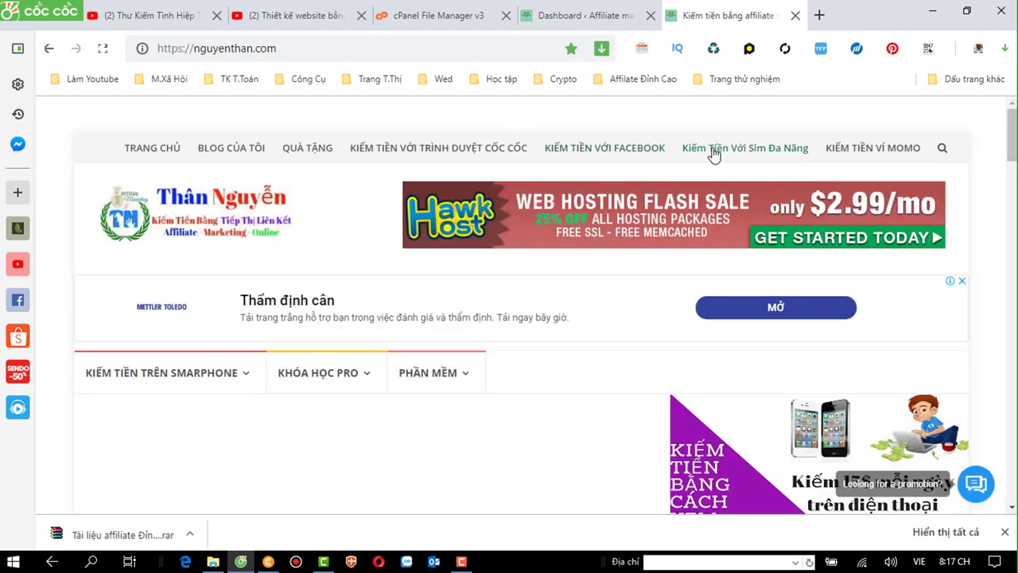
left_click(442, 150)
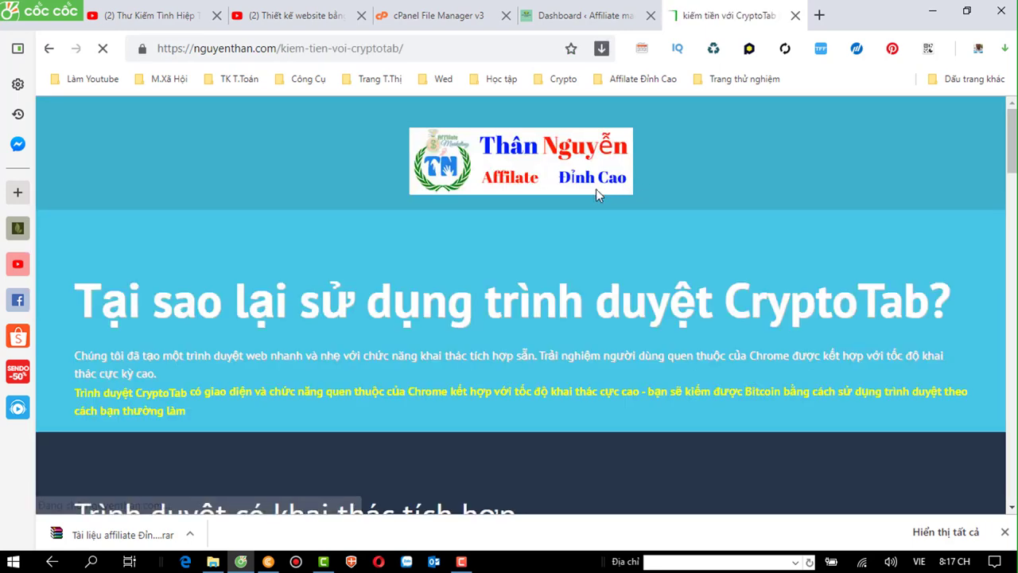
scroll(620, 253, "down", 10)
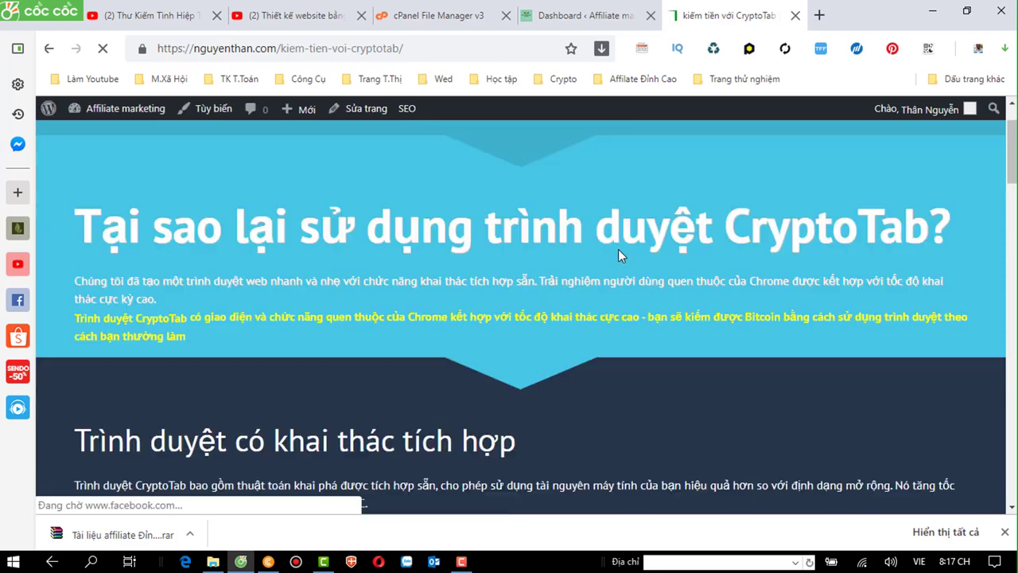
scroll(619, 255, "down", 20)
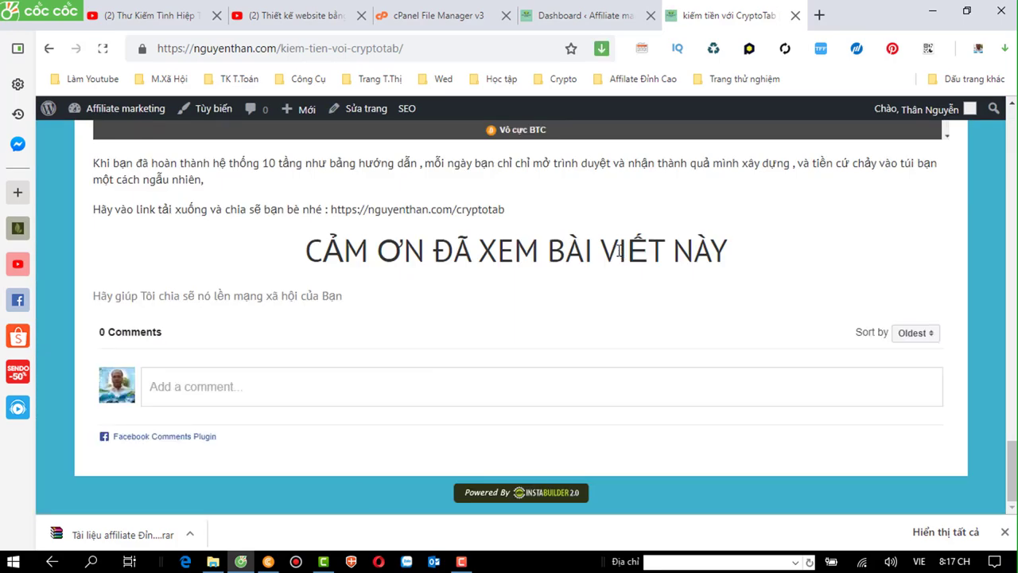
scroll(620, 253, "up", 15)
scroll(619, 251, "up", 10)
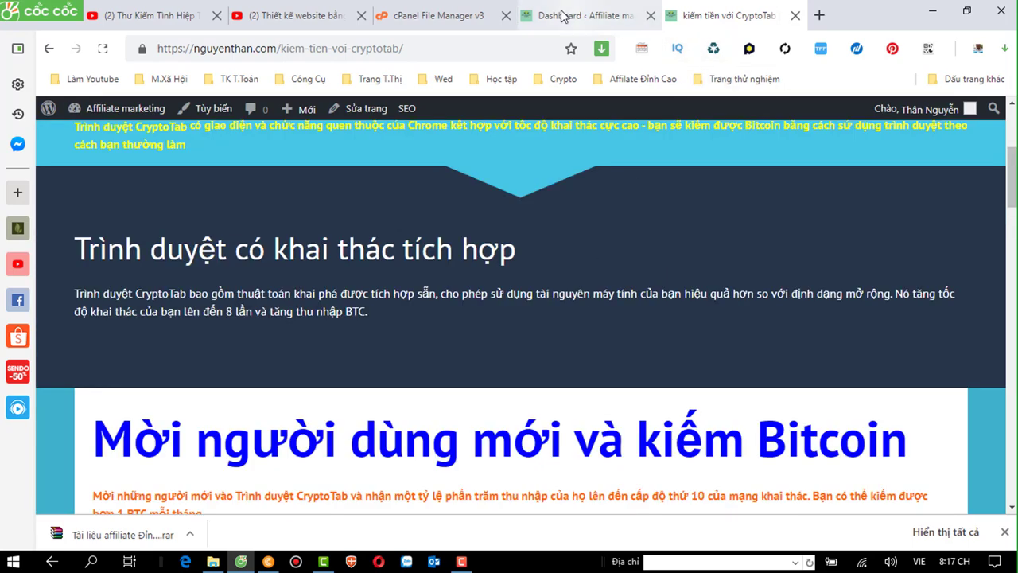
left_click(540, 15)
left_click(743, 16)
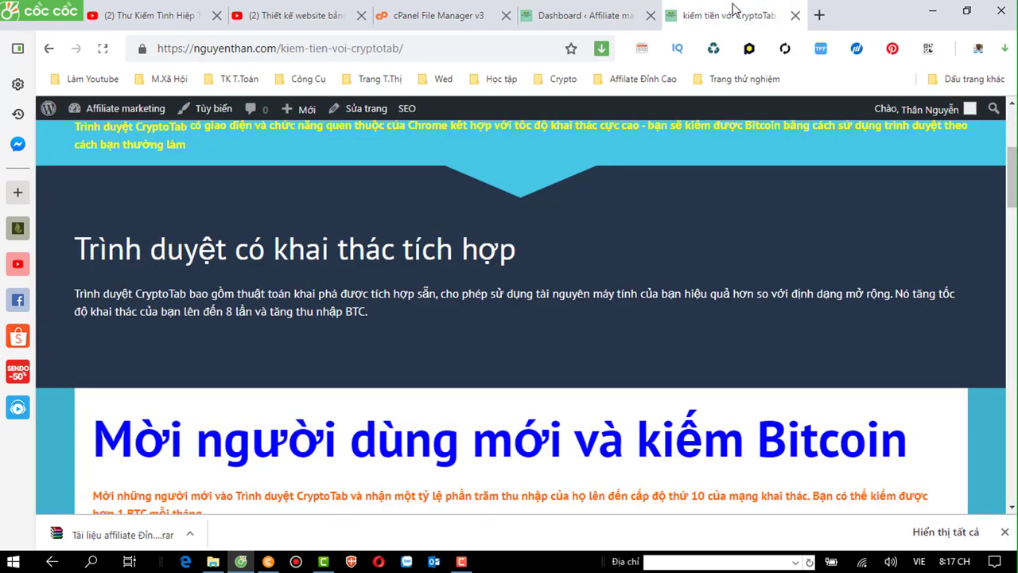
- Return to the InstaBuilder template gallery and examine the remaining templates through to the end of the list
left_click(600, 18)
scroll(632, 255, "down", 5)
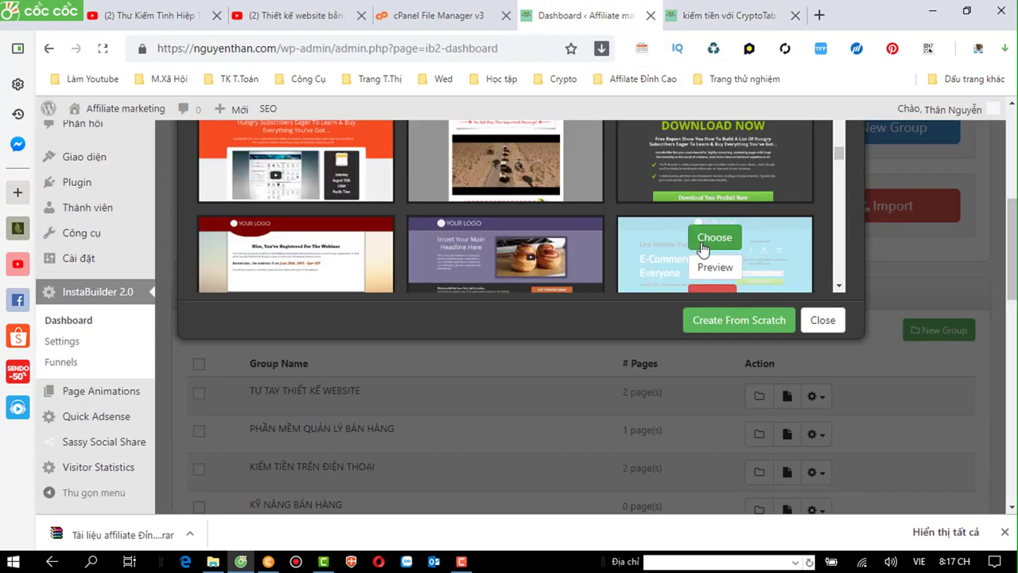
scroll(697, 250, "down", 1)
scroll(719, 245, "down", 5)
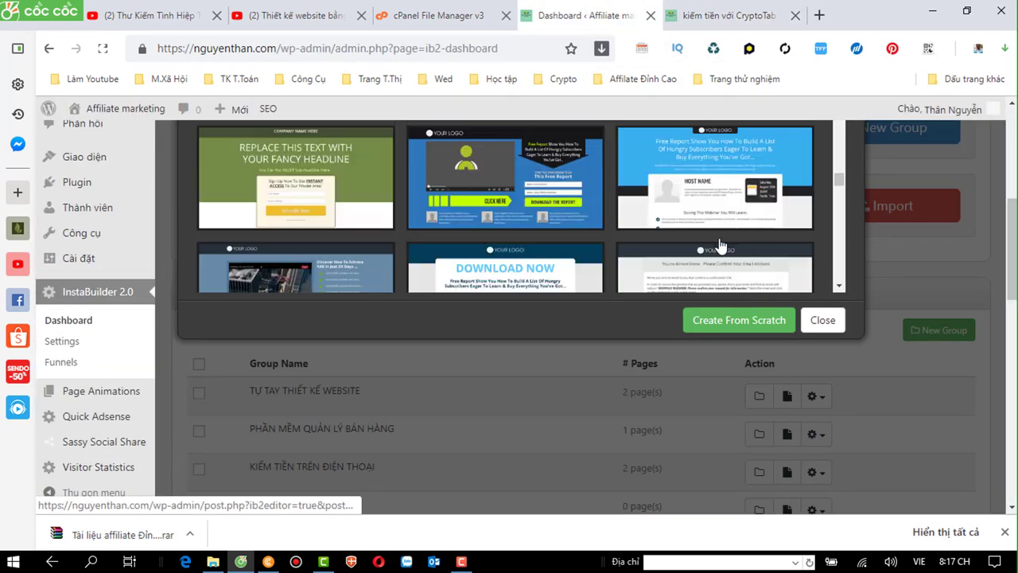
scroll(720, 245, "down", 2)
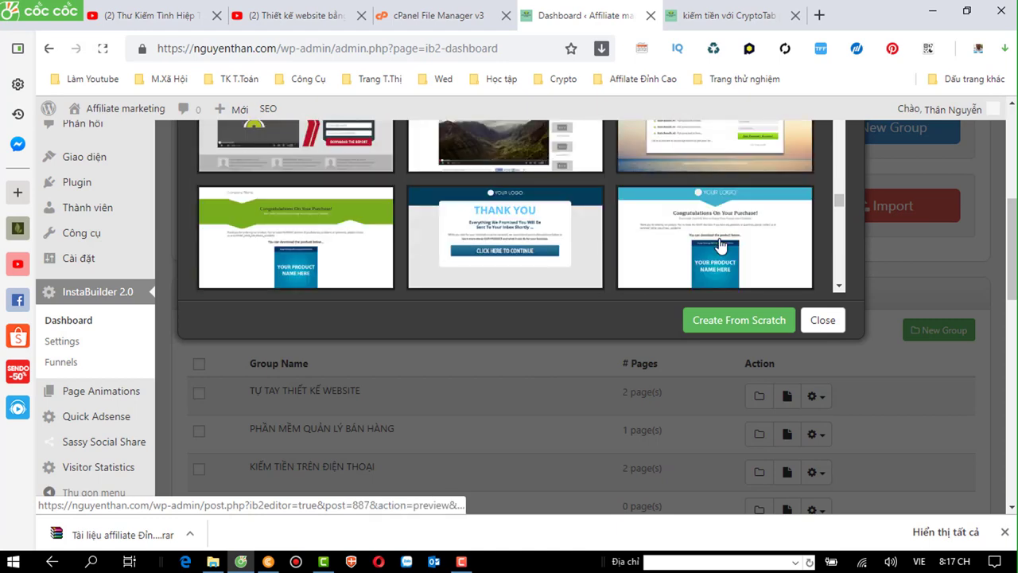
scroll(720, 245, "down", 1)
scroll(720, 245, "down", 5)
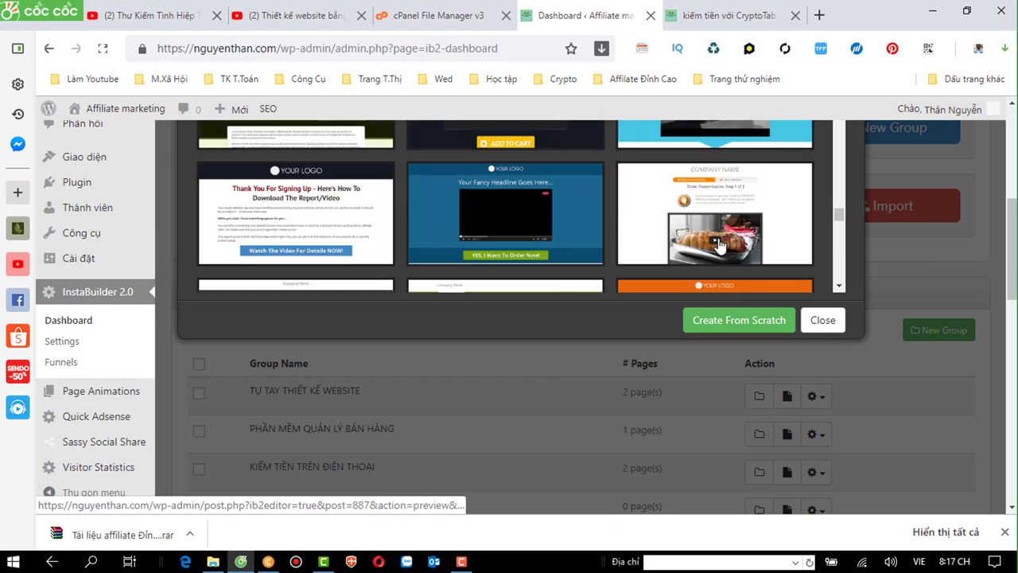
scroll(720, 245, "down", 5)
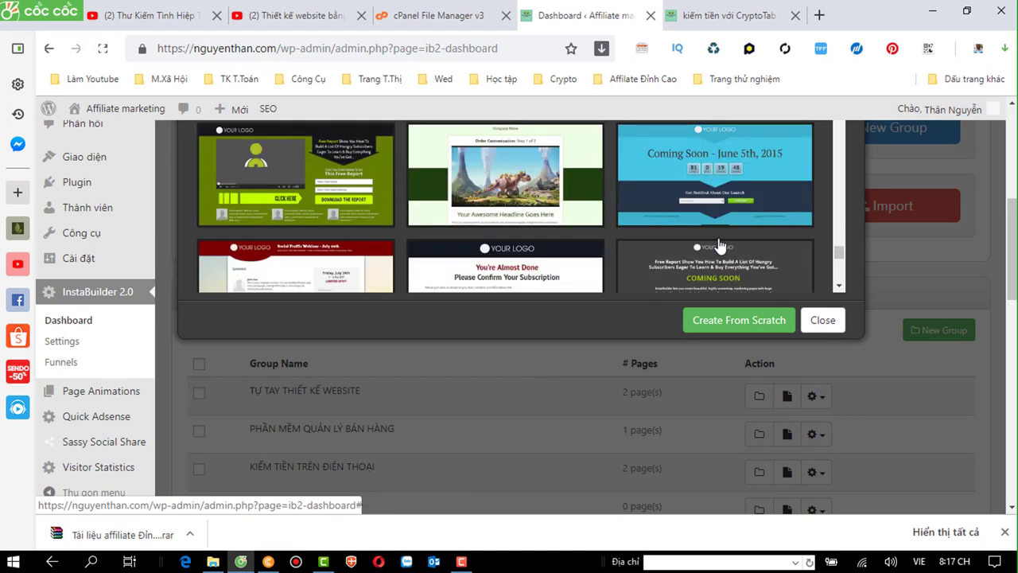
scroll(720, 245, "down", 2)
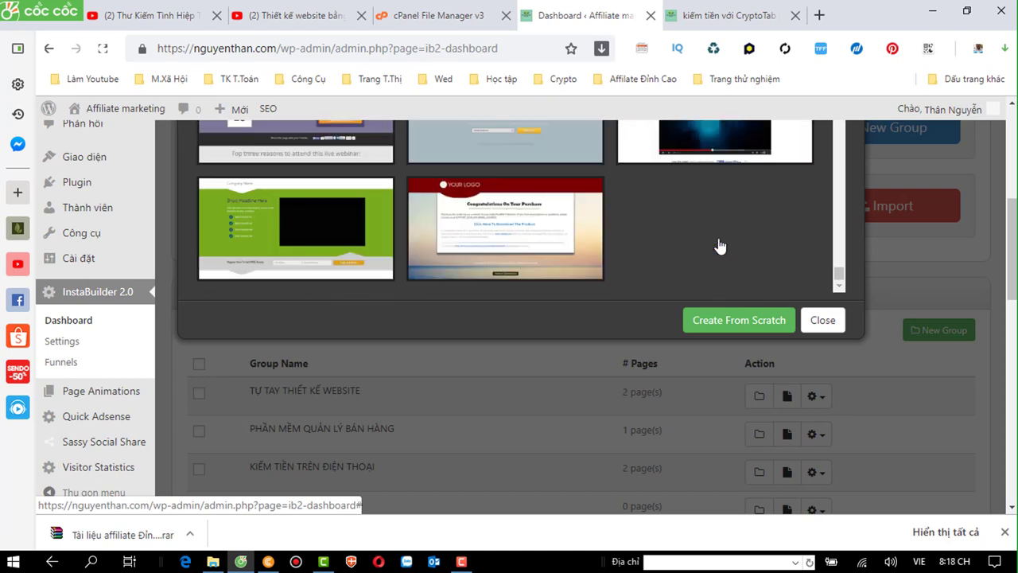
scroll(720, 246, "up", 4)
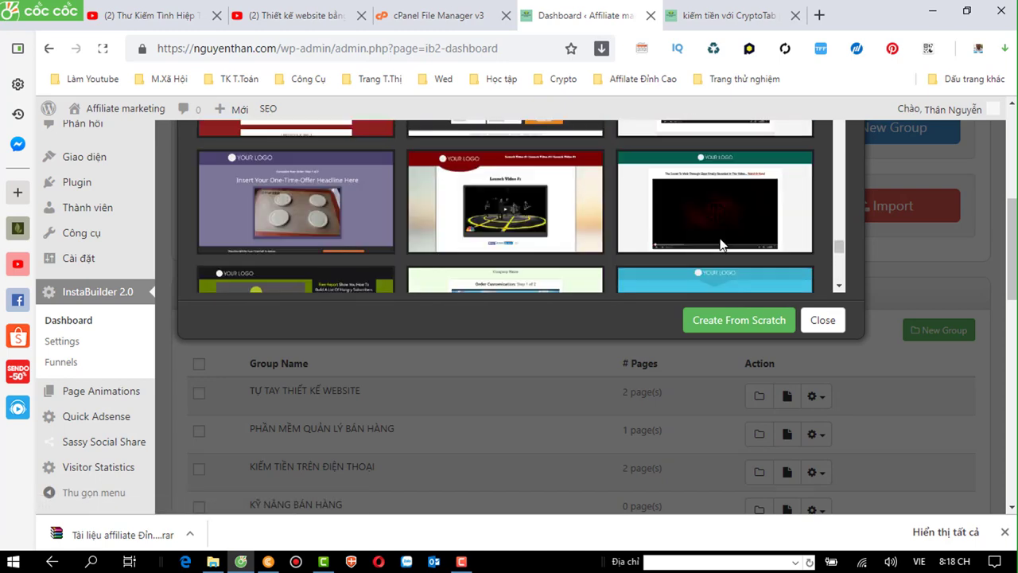
scroll(720, 243, "down", 2)
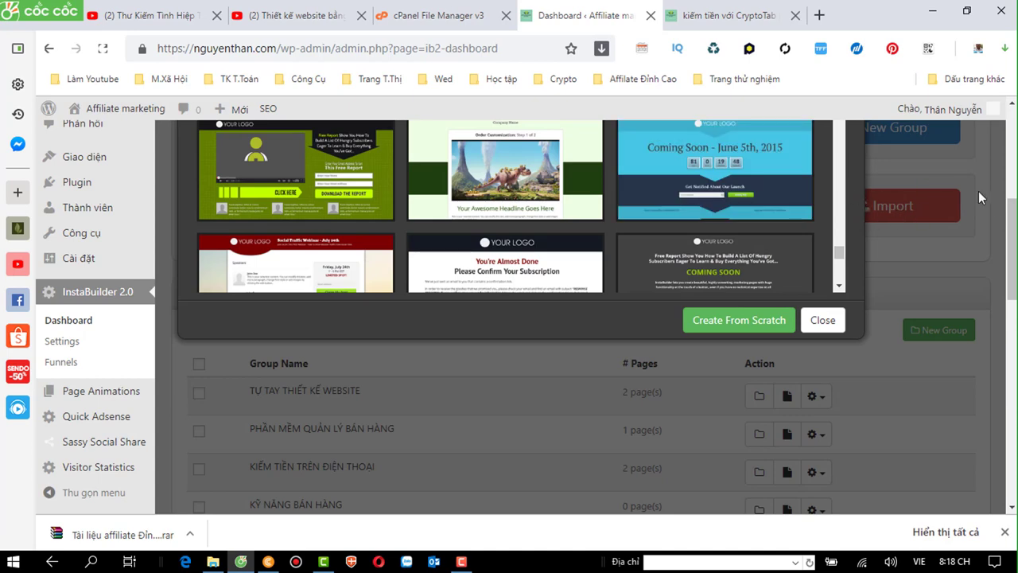
- Find the blue "Please Confirm Your Email Address" template in the gallery and choose it for the new page
scroll(978, 198, "up", 3)
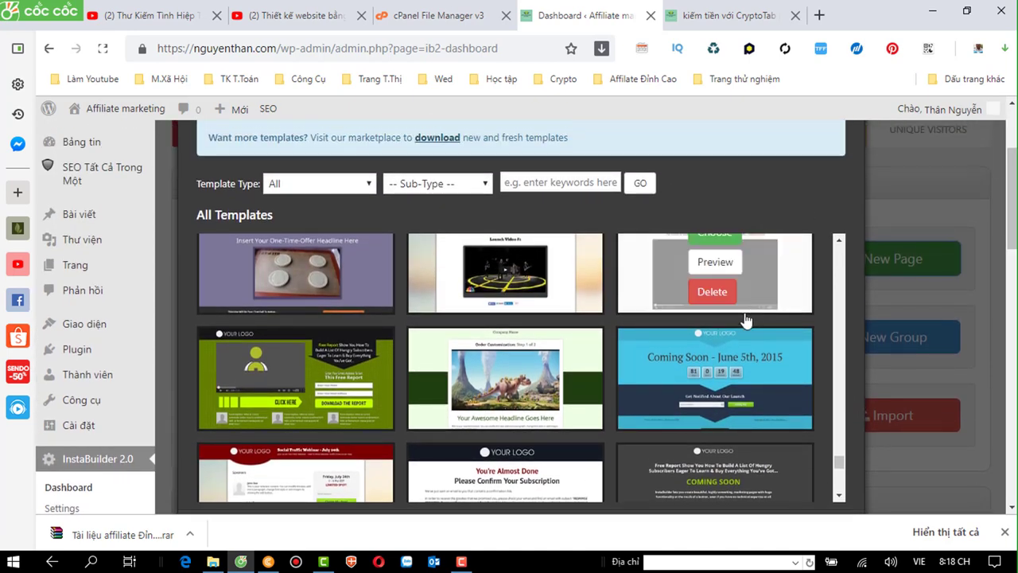
scroll(744, 301, "up", 1)
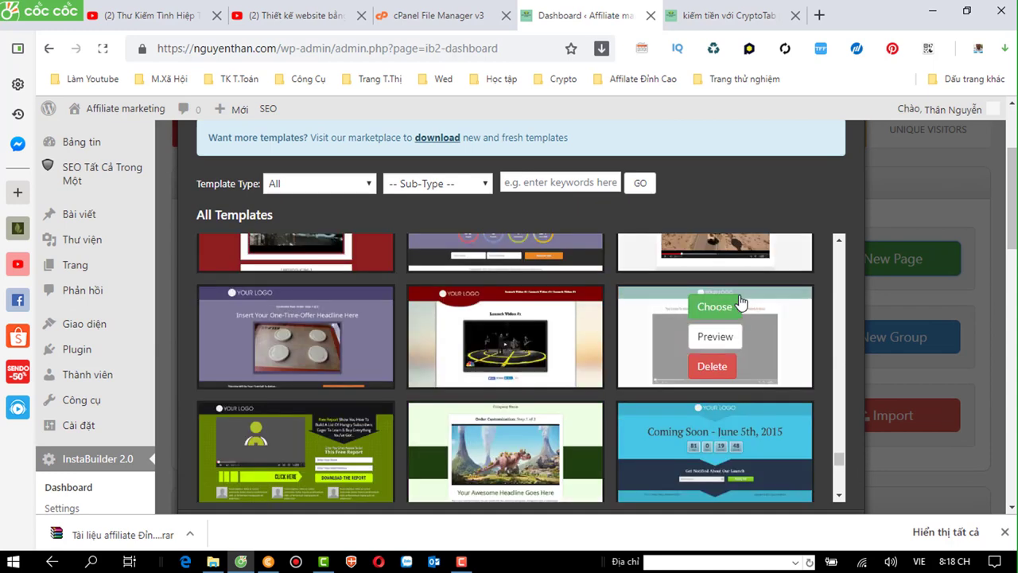
scroll(739, 301, "up", 3)
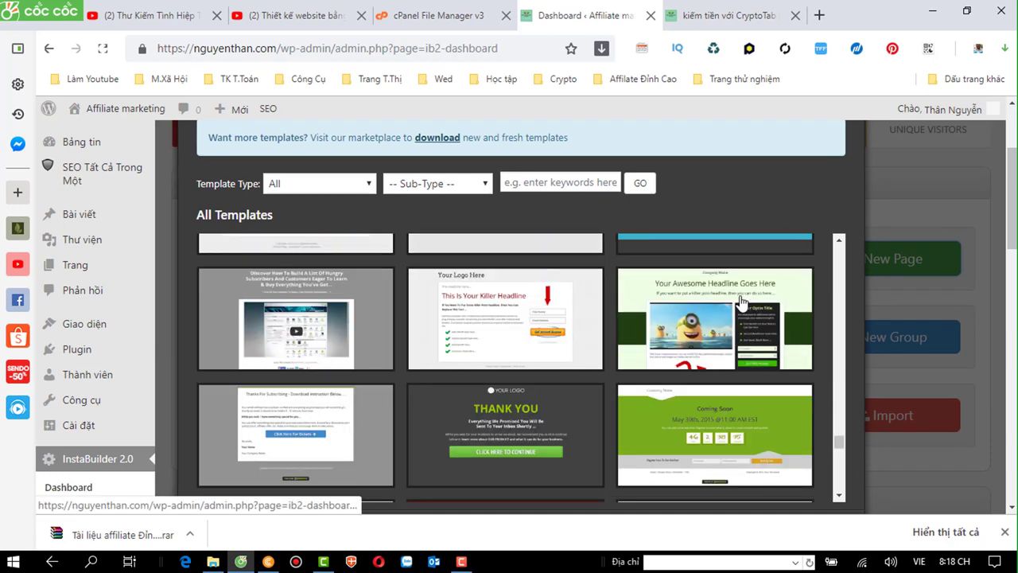
scroll(741, 300, "up", 1)
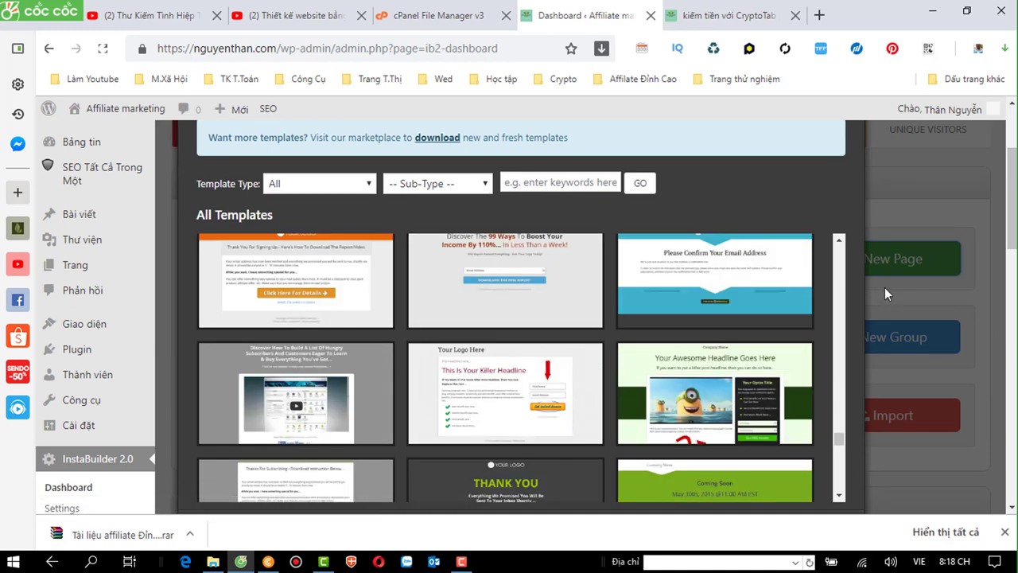
scroll(827, 284, "up", 1)
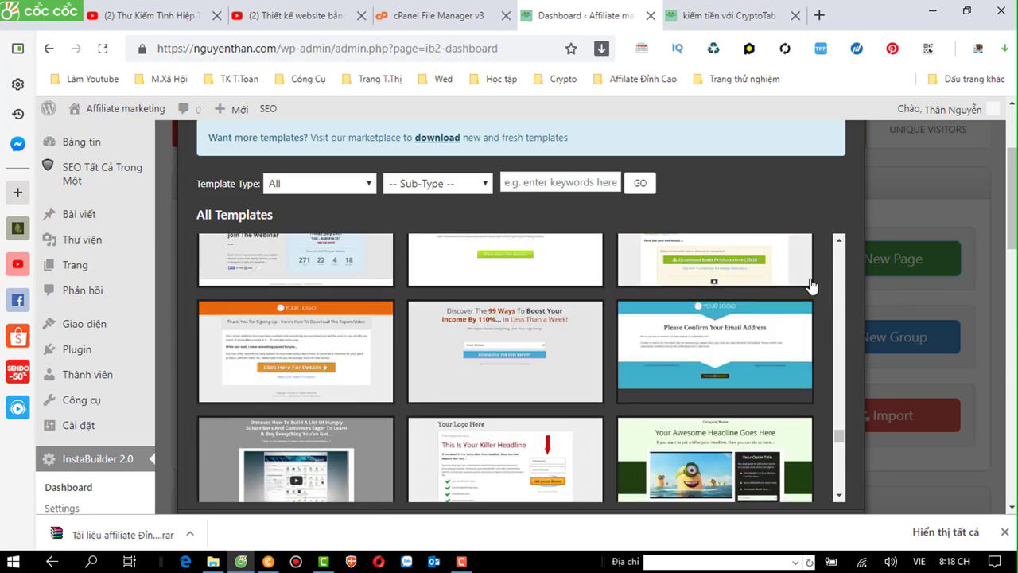
left_click(713, 321)
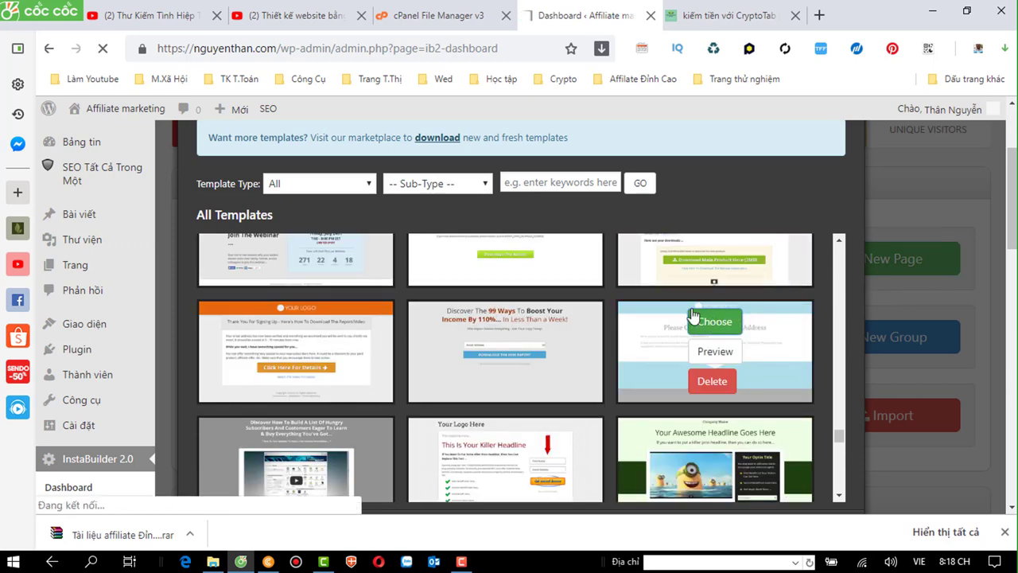
- Review the header section of the published CryptoTab page as an example of an InstaBuilder page
left_click(706, 22)
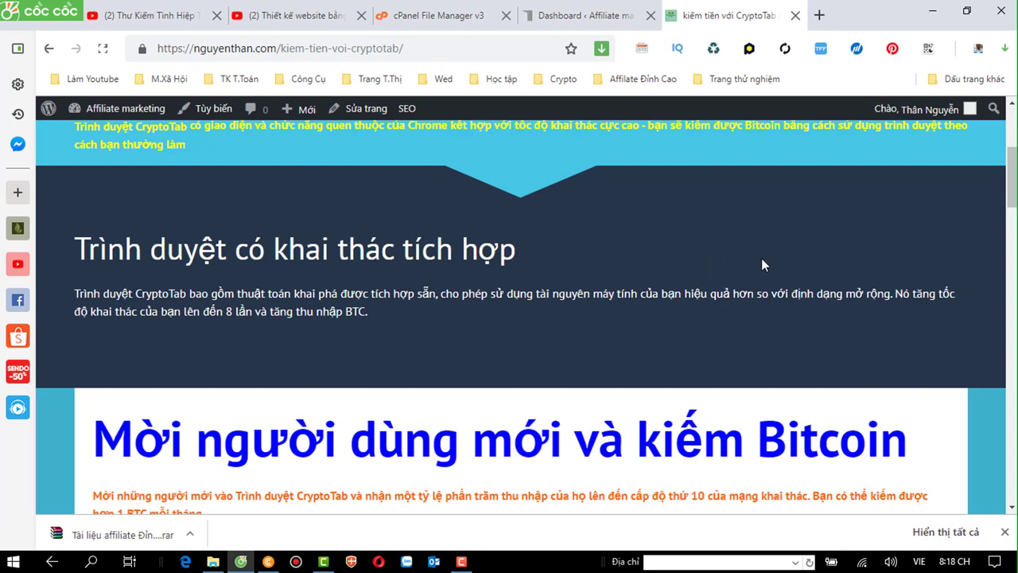
scroll(628, 292, "up", 3)
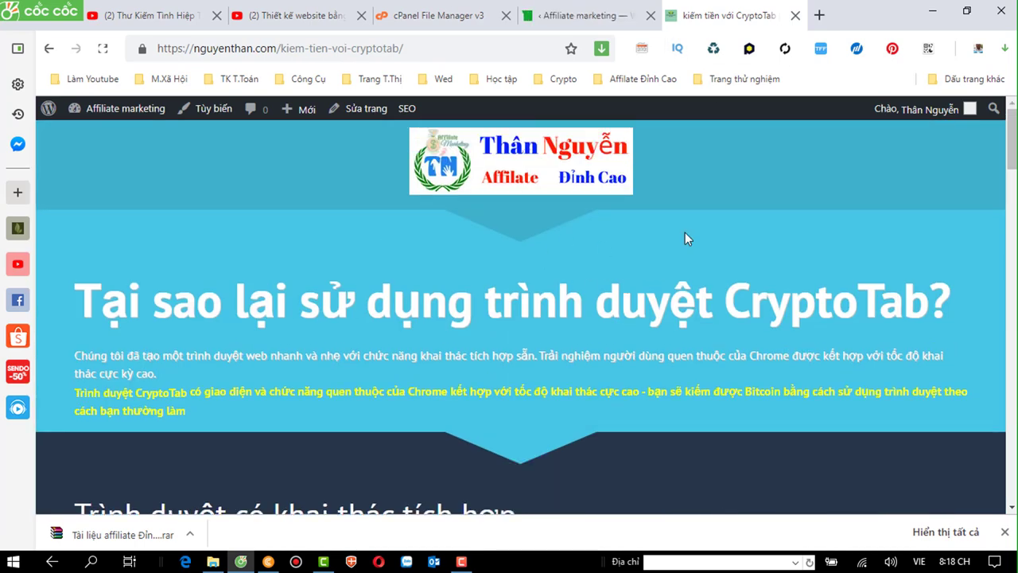
- Return to the new page in the InstaBuilder editor and open its Page Settings
left_click(592, 22)
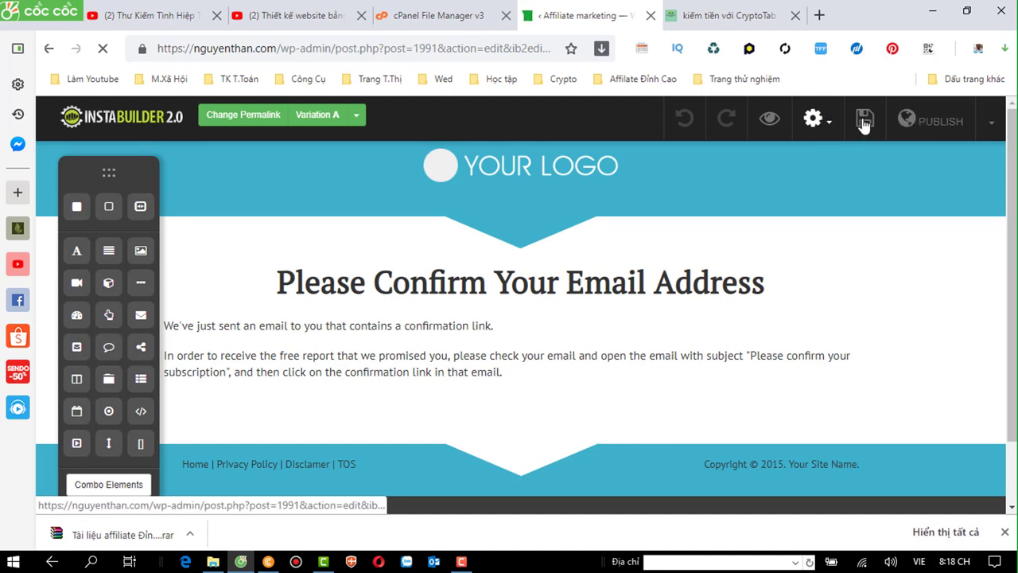
left_click(814, 123)
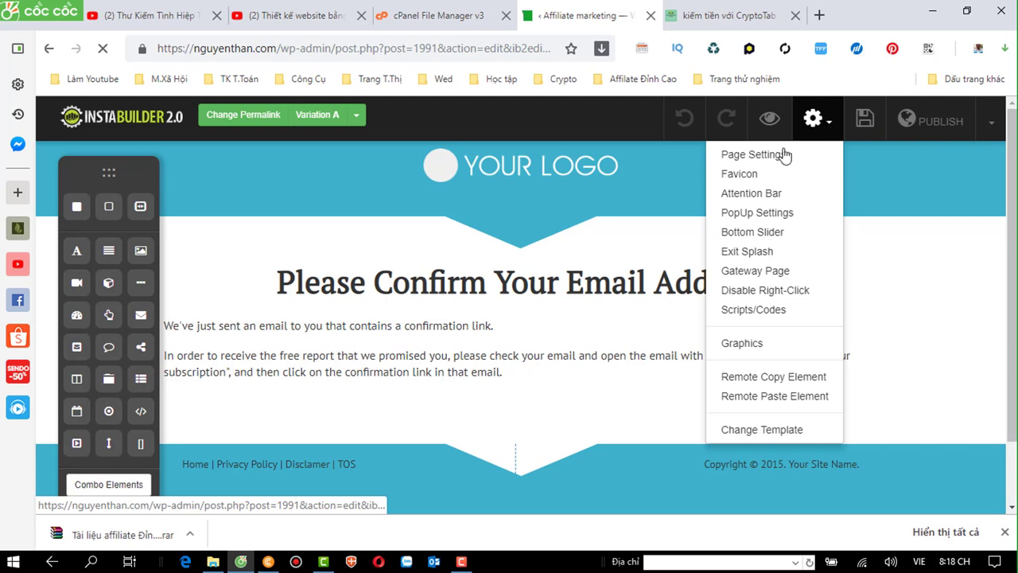
left_click(757, 157)
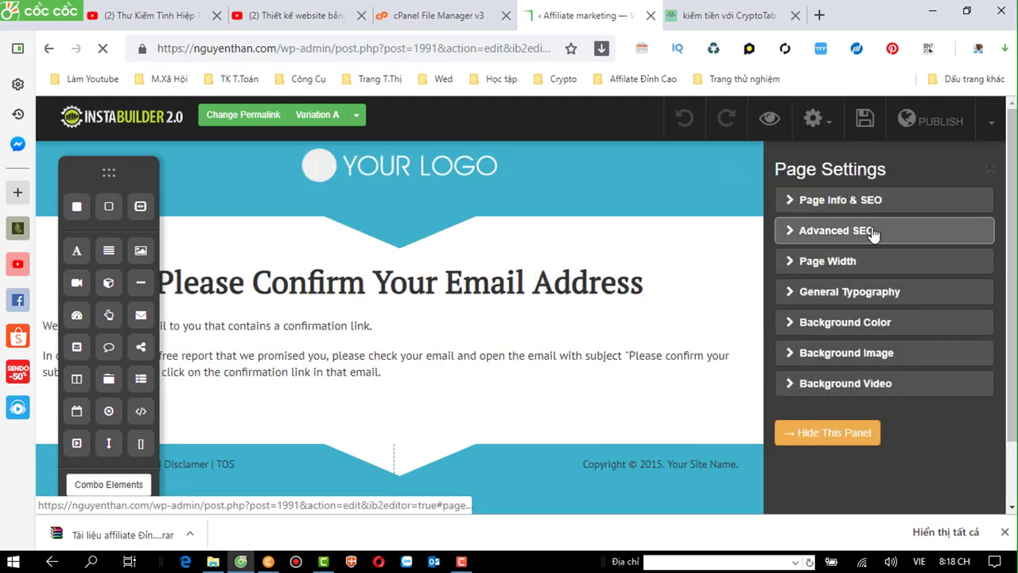
- Examine the Page Info & SEO options and the Advanced SEO options in the page settings
left_click(852, 201)
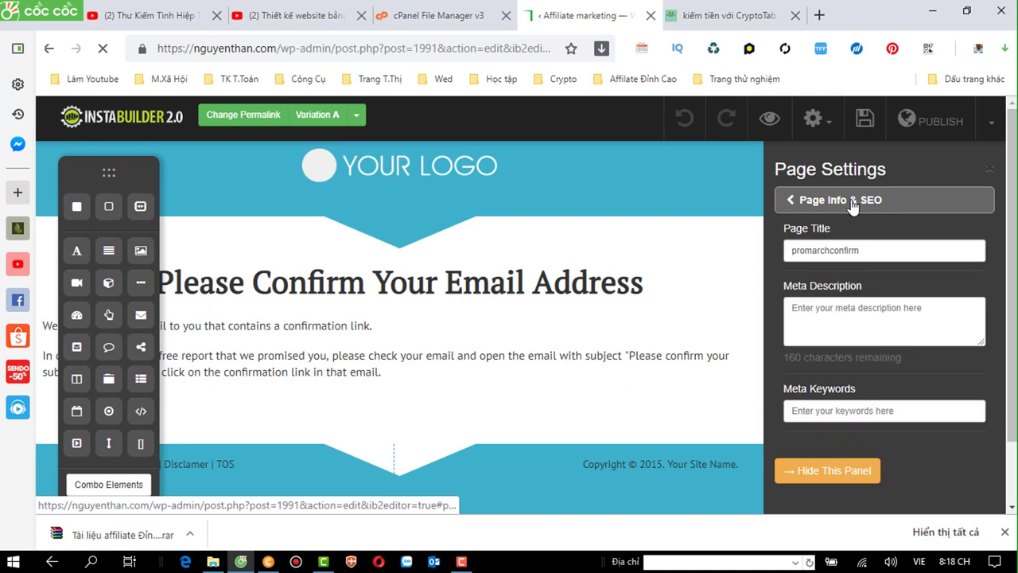
left_click(791, 200)
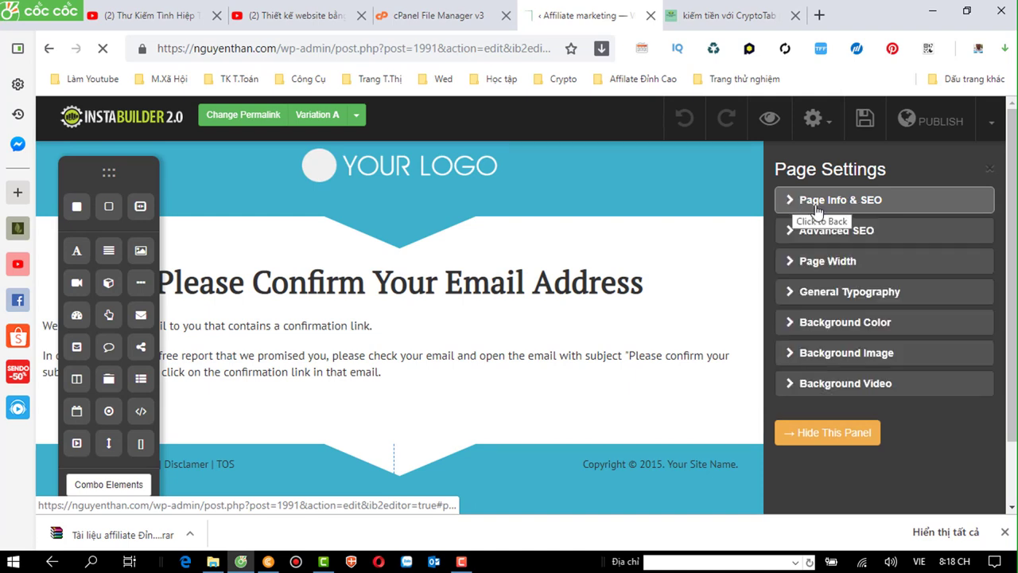
left_click(861, 233)
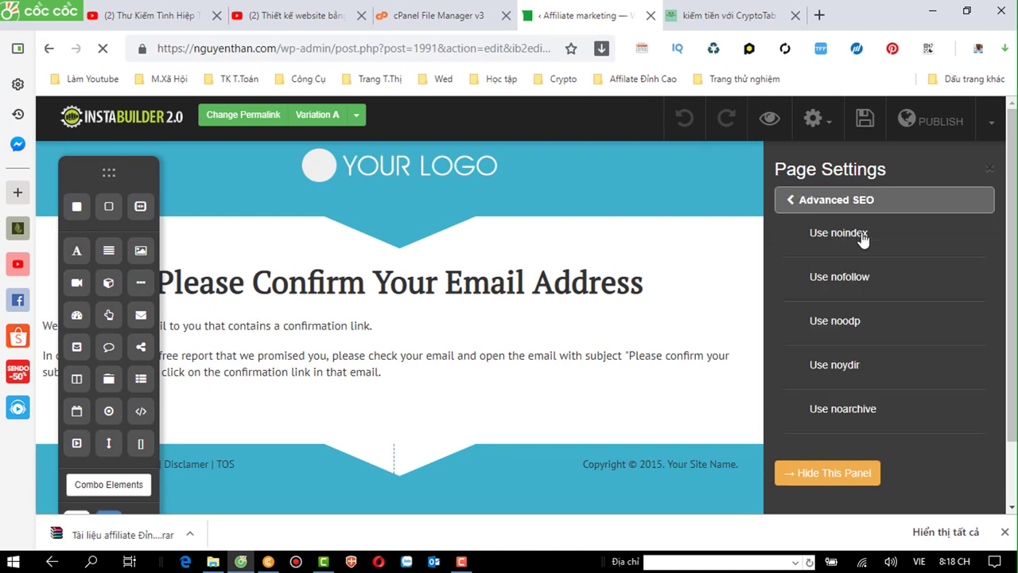
left_click(793, 201)
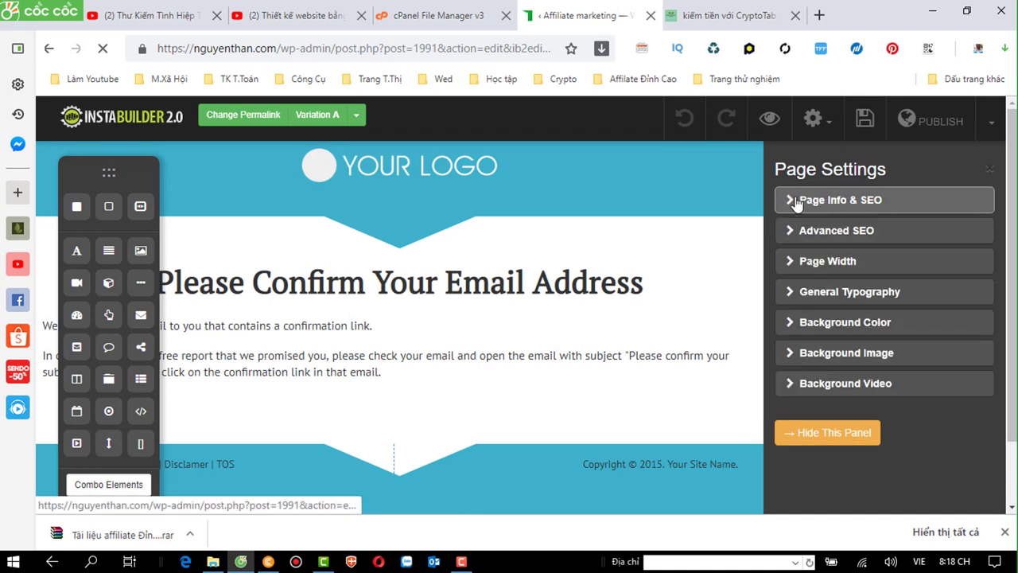
- Replace the page title in the Page Info & SEO settings with "THU NGHIEM1"
left_click(821, 202)
left_click(858, 249)
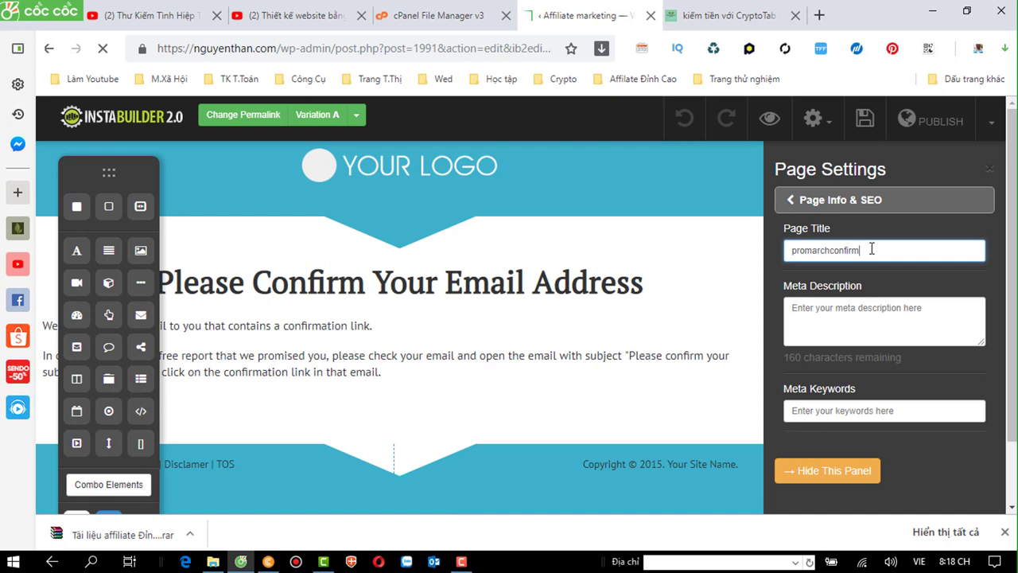
key("BackSpace")
key("BackSpace")
key("BackSpace")
key("BackSpace")
key("BackSpace")
key("BackSpace")
key("BackSpace")
key("BackSpace")
key("BackSpace")
key("BackSpace")
key("BackSpace")
key("BackSpace")
key("BackSpace")
type("TH")
- Copy the page title "THU NGHIEM1" into the meta description and hide the page settings
left_click_drag(862, 250, 773, 250)
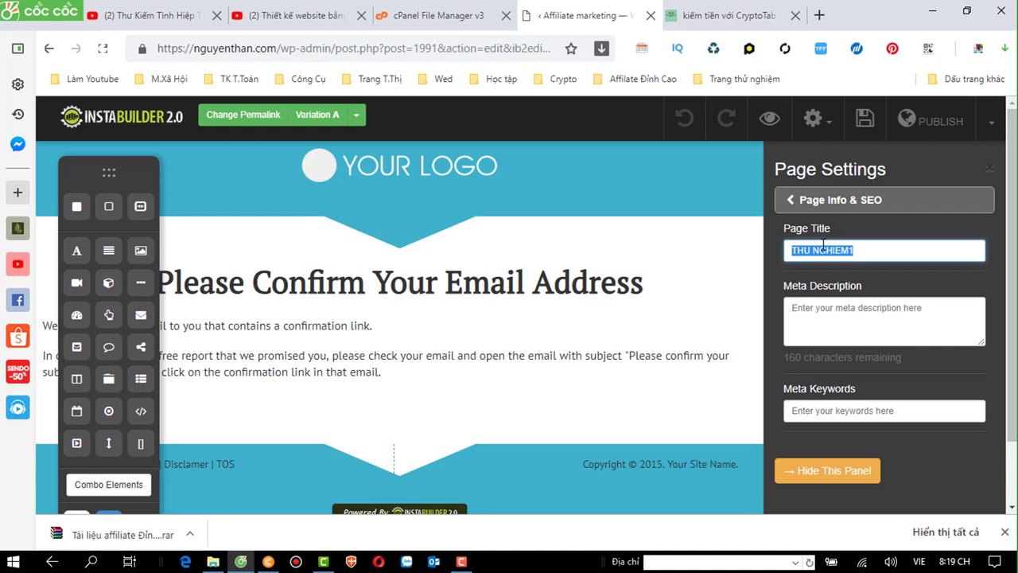
right_click(824, 250)
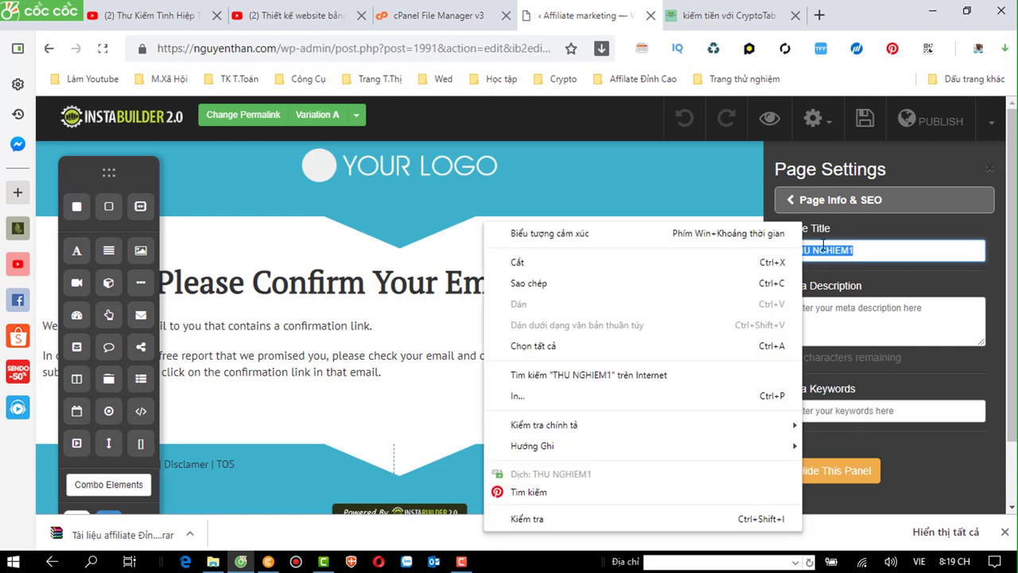
left_click(529, 283)
left_click(812, 317)
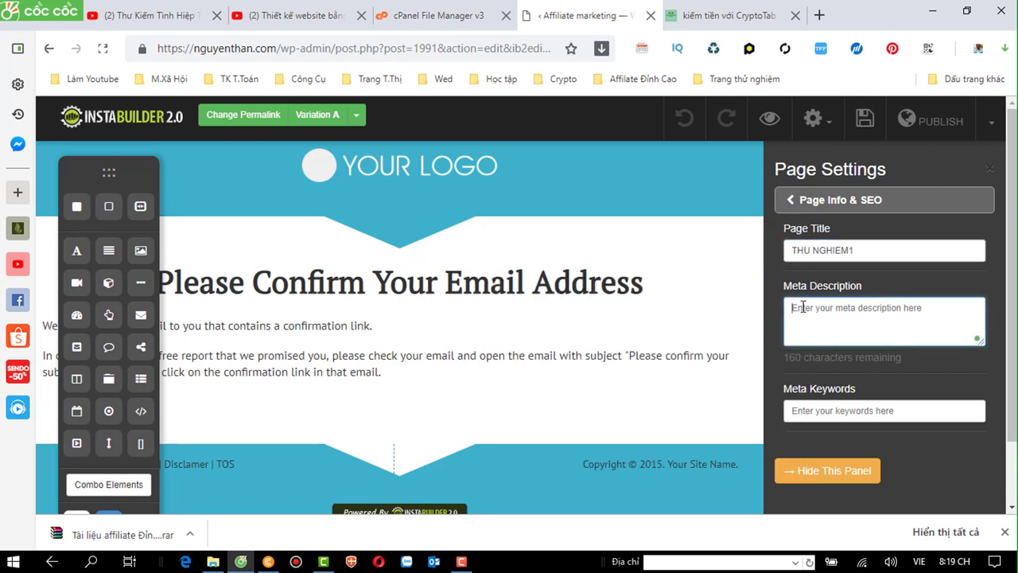
right_click(803, 307)
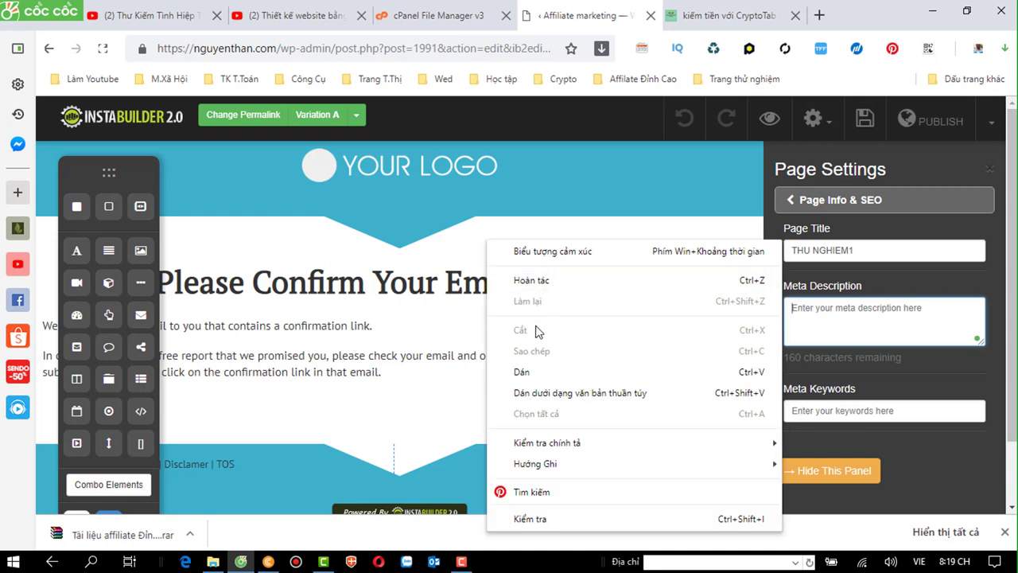
left_click(521, 371)
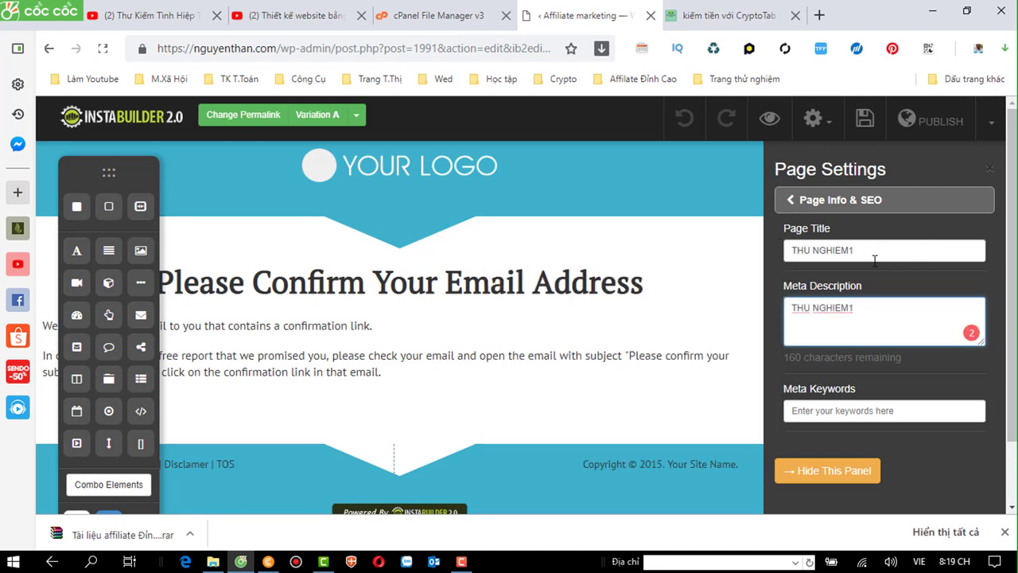
left_click(824, 481)
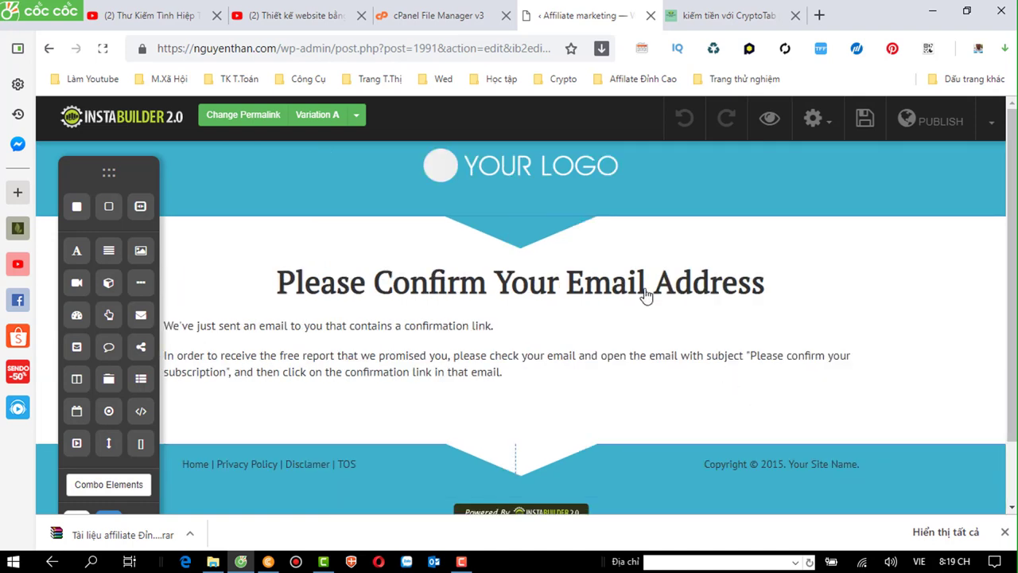